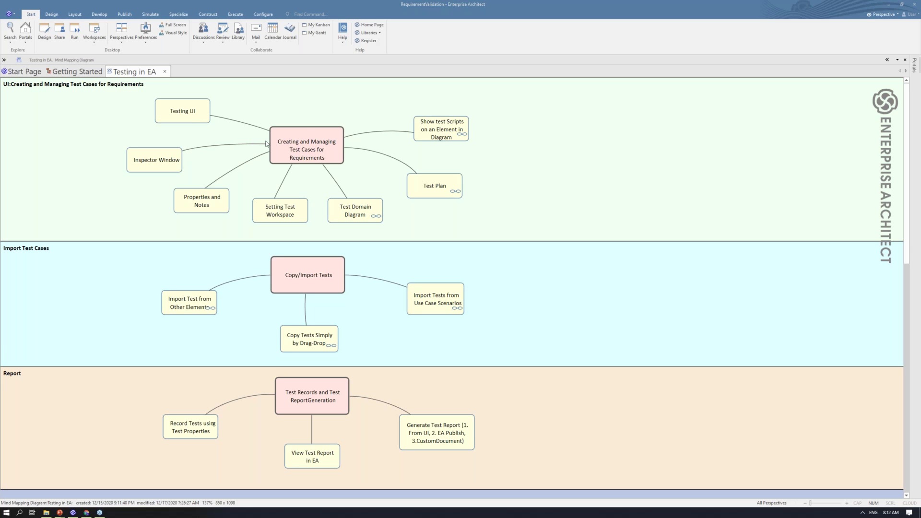
Select the Testing UI topic in the mind map and show the Testing window for all test types.
click(283, 150)
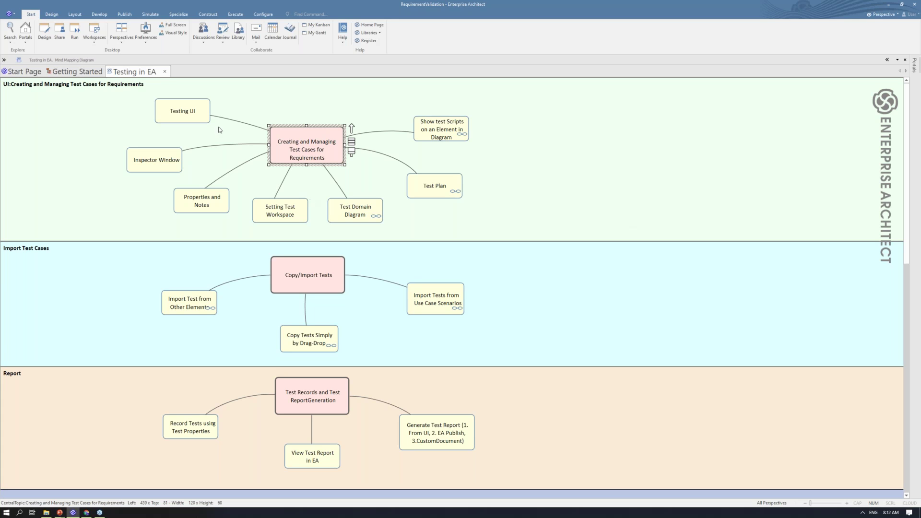
click(198, 118)
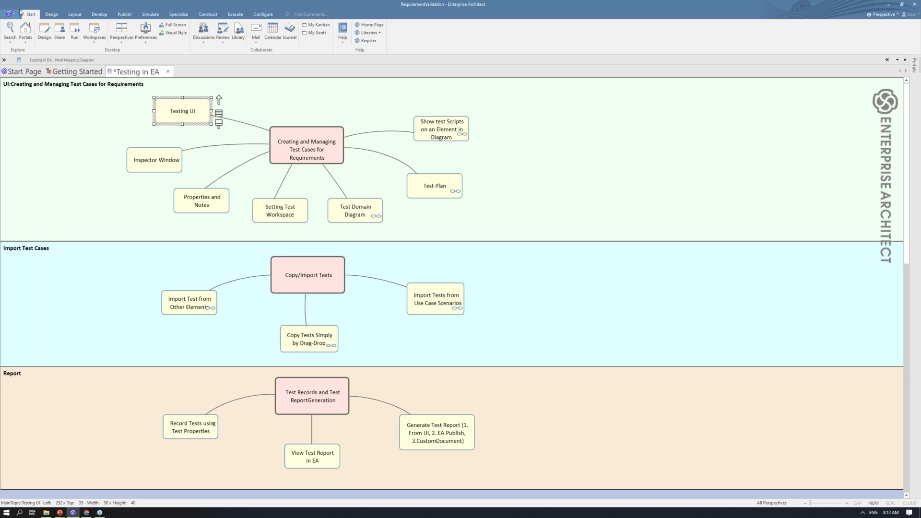
click(204, 15)
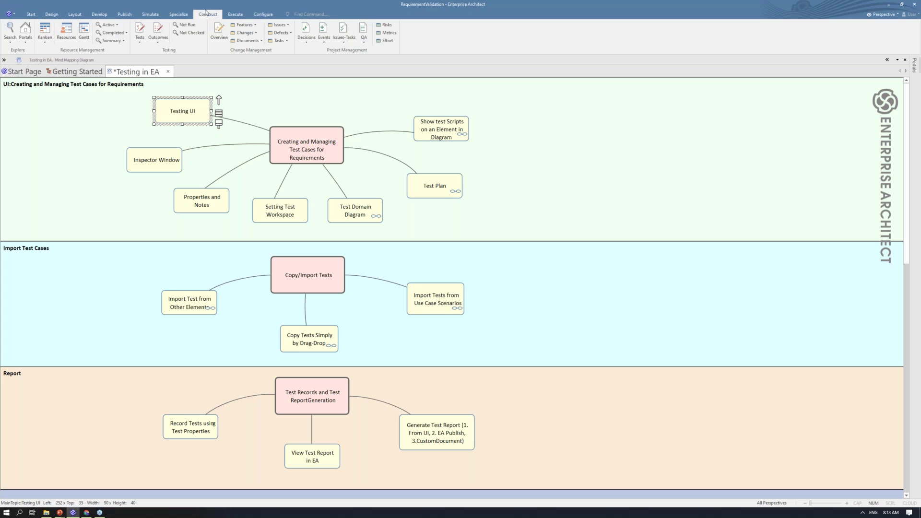
click(140, 42)
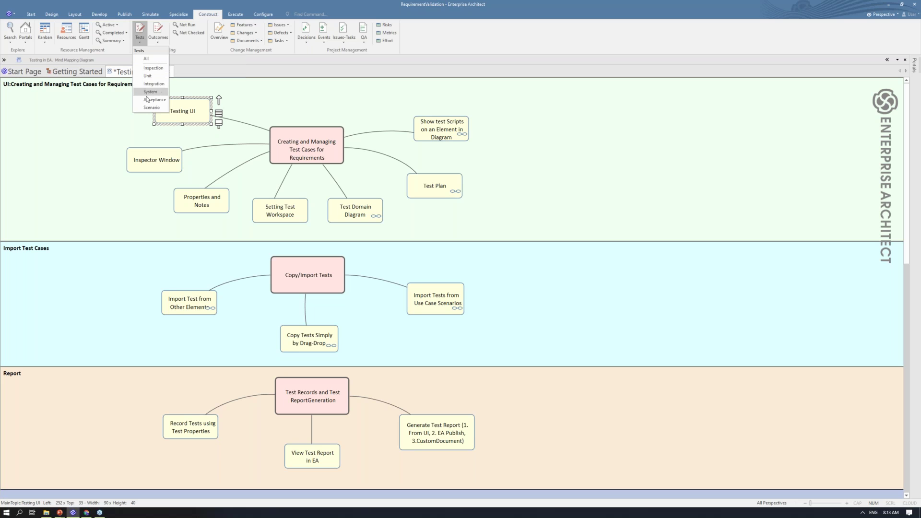
click(148, 58)
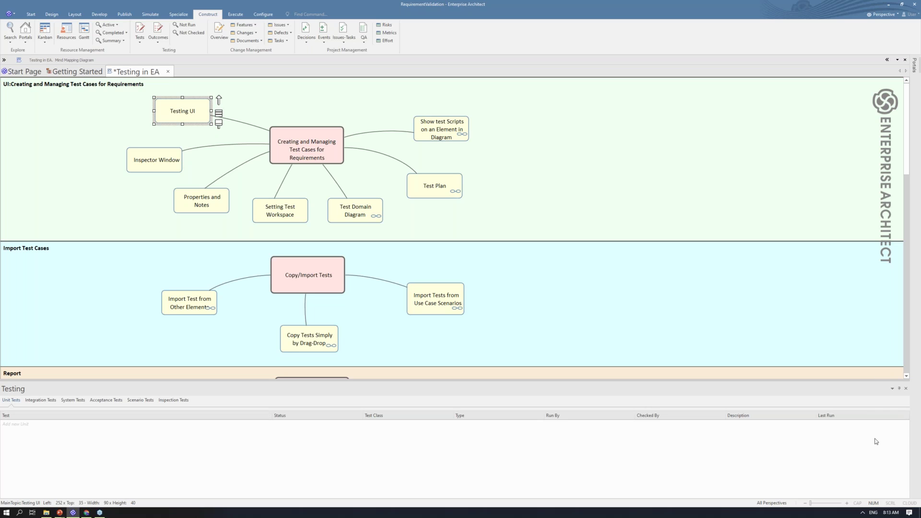
Toggle auto-hide of the Testing window, enlarge it once docked again, and view its System Tests and Unit Tests lists.
click(899, 388)
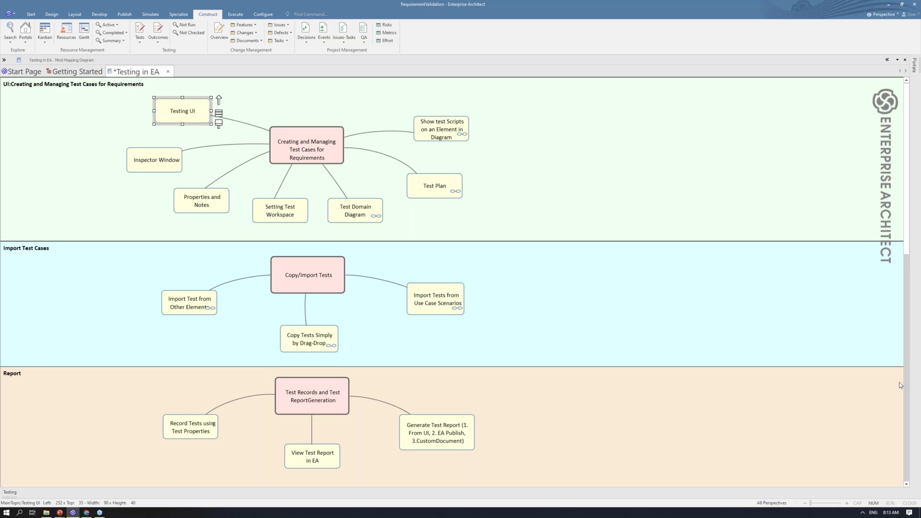
mouse_move(10, 491)
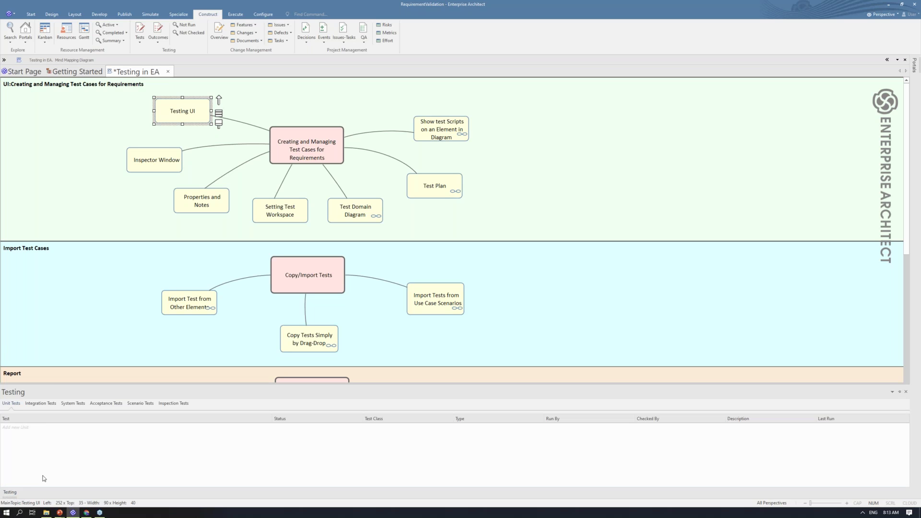
click(900, 392)
drag(876, 379, 876, 343)
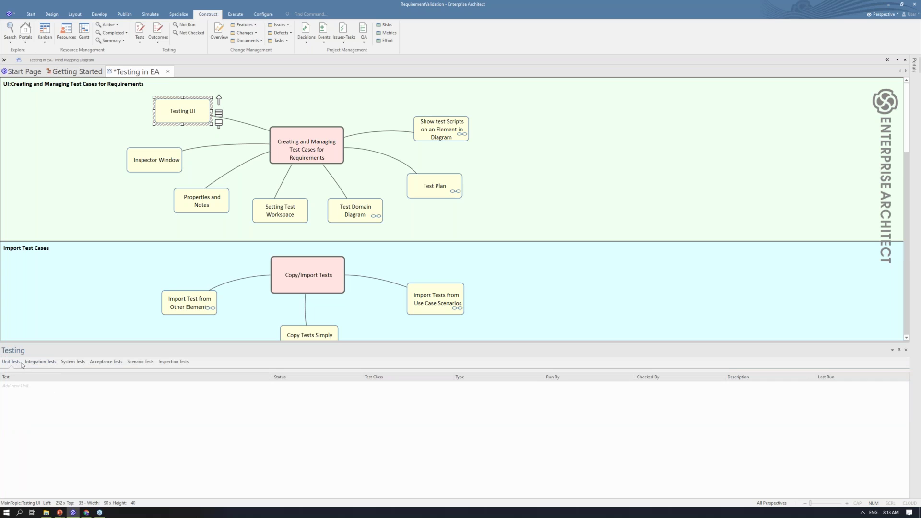
click(67, 362)
click(12, 361)
Select the Inspector Window topic, expand the diagram Toolbox and set it to auto-hide.
click(168, 170)
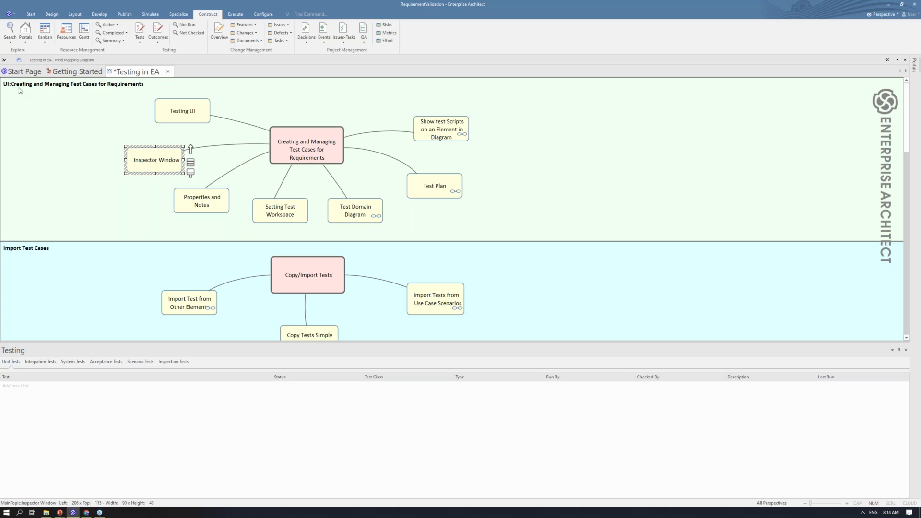
click(4, 60)
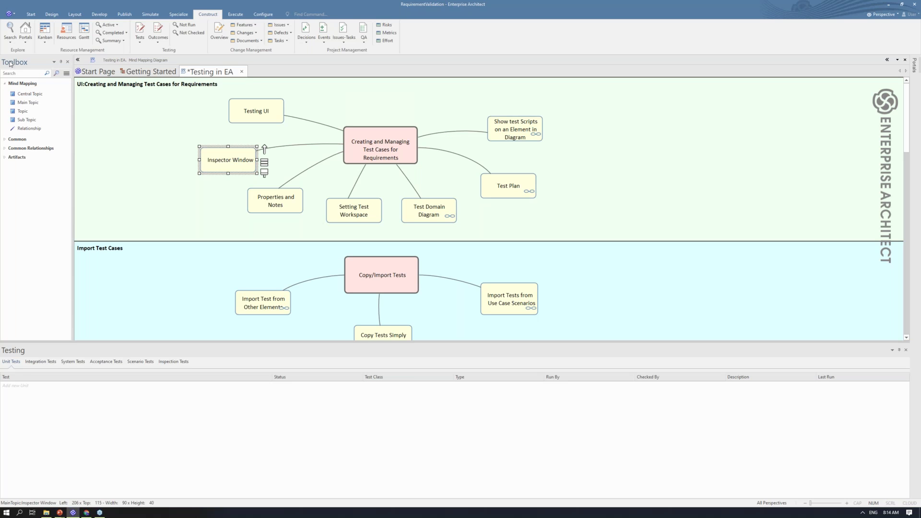
click(61, 63)
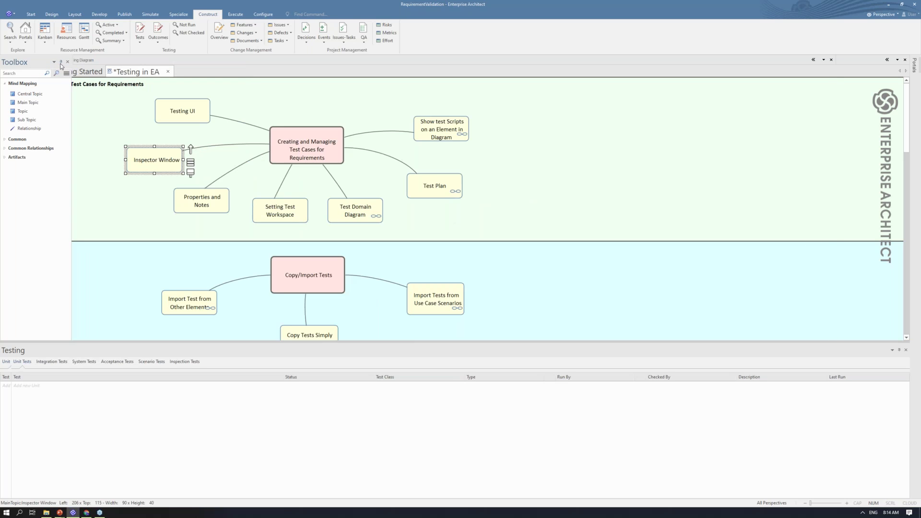
Try to find the Inspector and Browser windows by searching the commands for "Inspector" and "Browser".
click(311, 12)
text(Inspec)
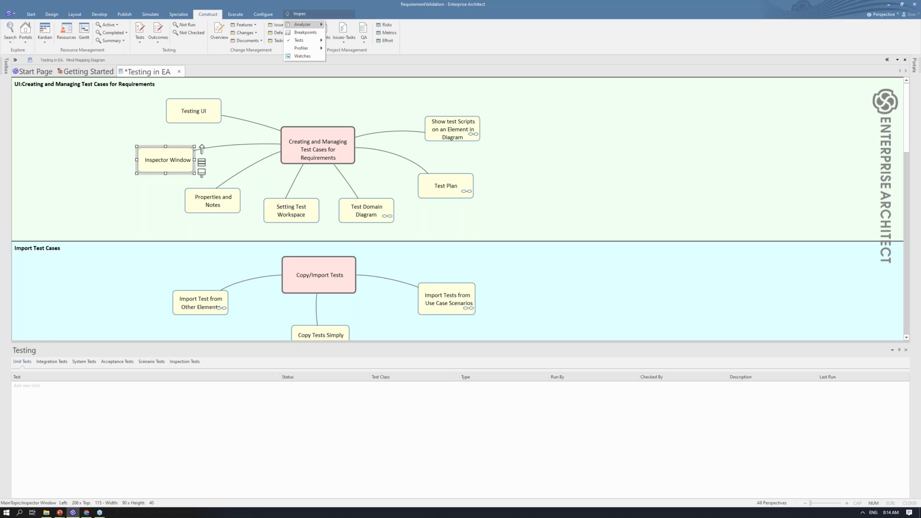
text(tor)
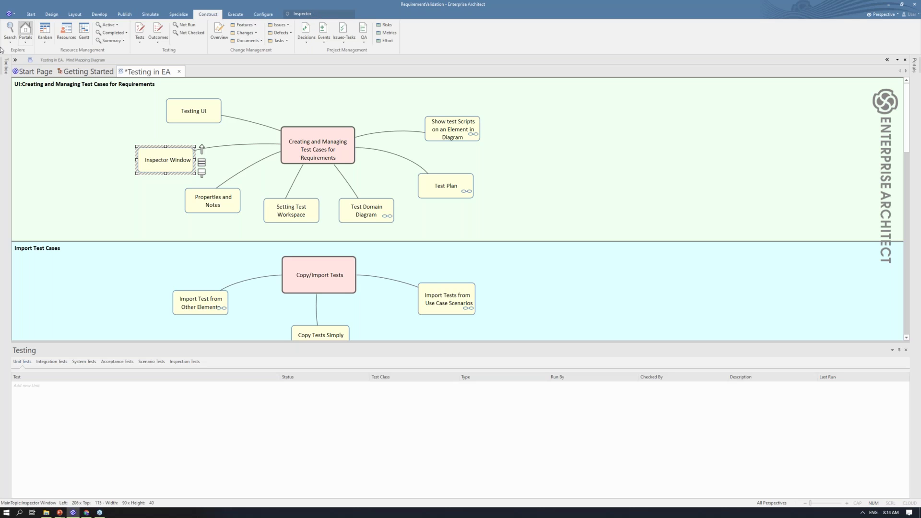
click(21, 44)
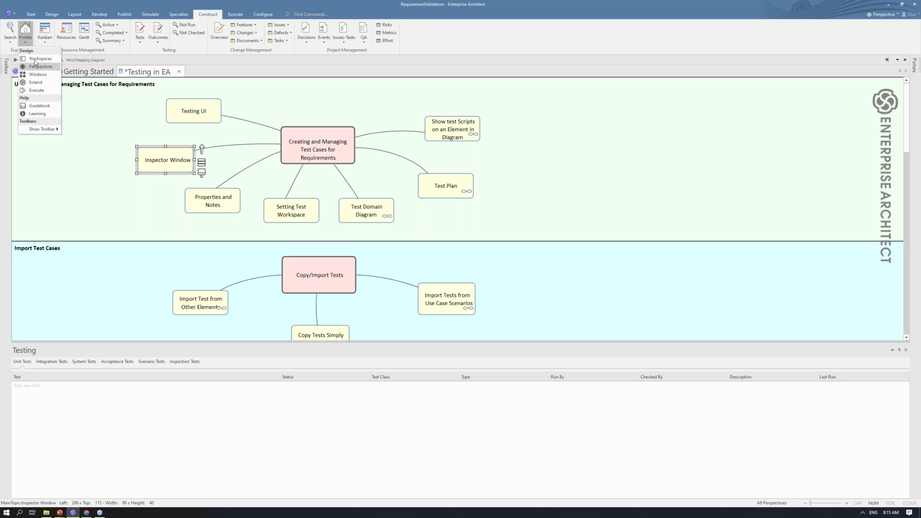
click(340, 14)
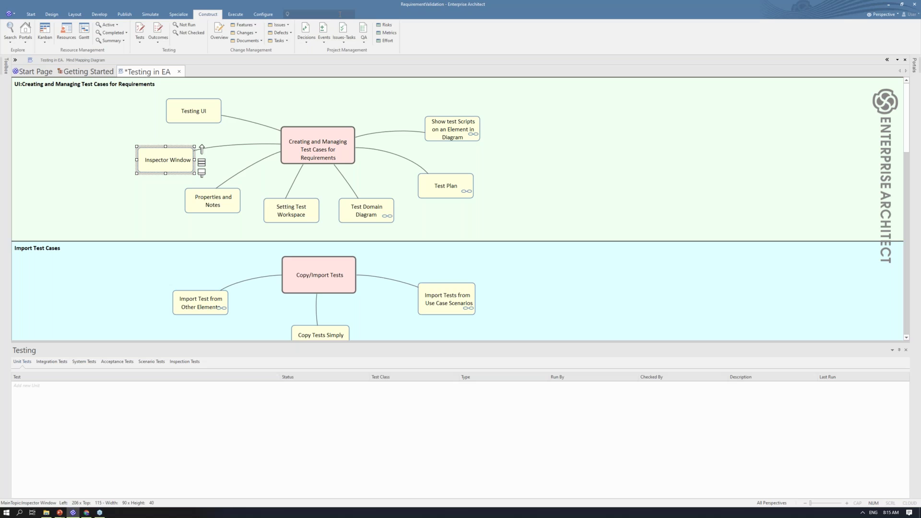
text(Browser)
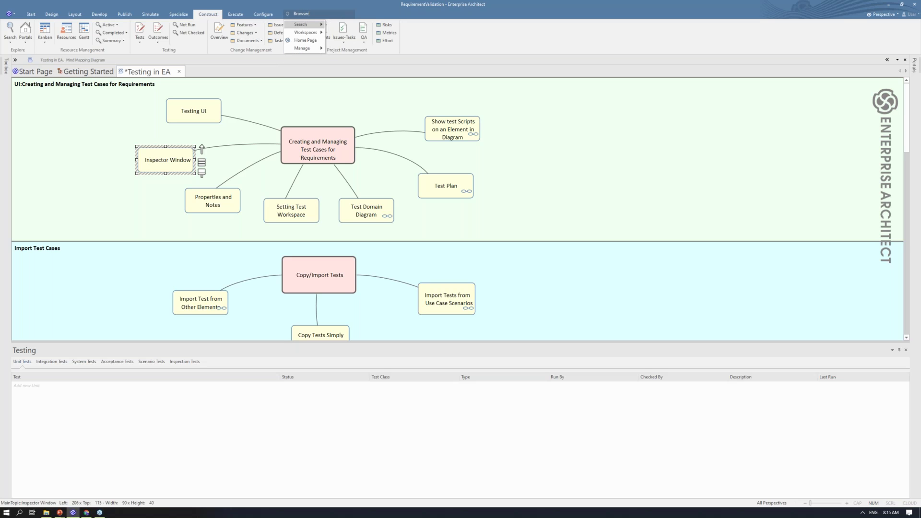
key(Right)
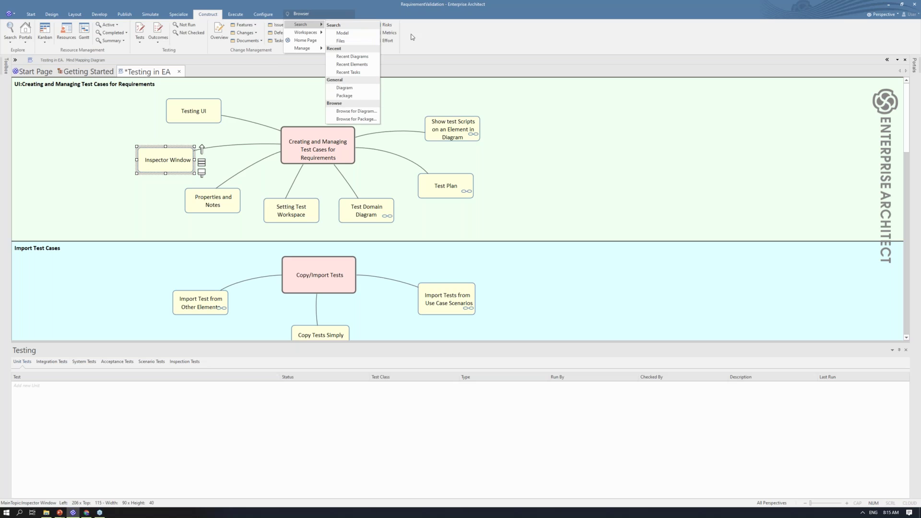
key(Escape)
Apply the Basic Diagramming workspace and show the Inspector details of the Inspector Window topic.
mouse_move(913, 66)
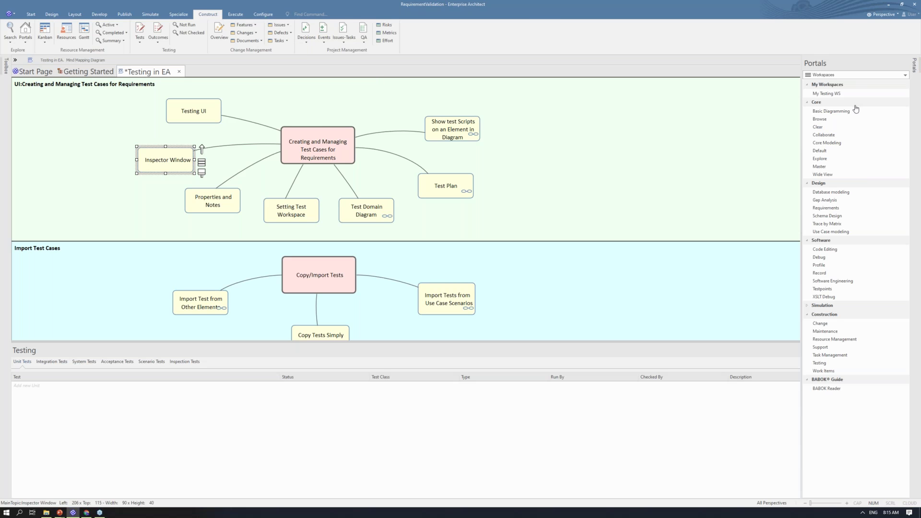
click(826, 112)
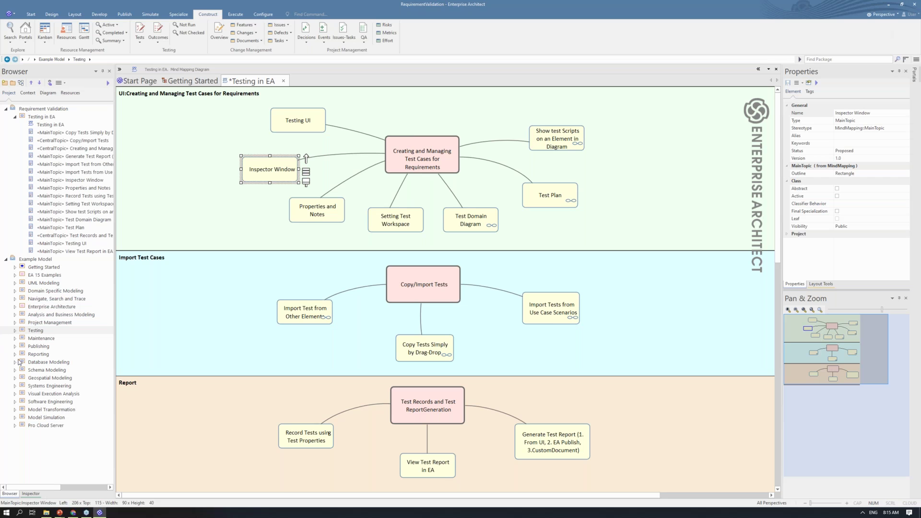
click(31, 493)
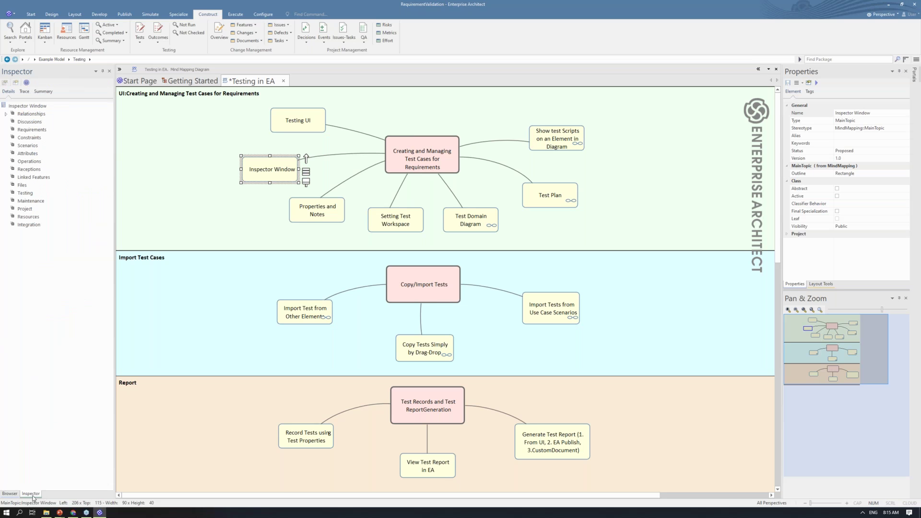
click(10, 494)
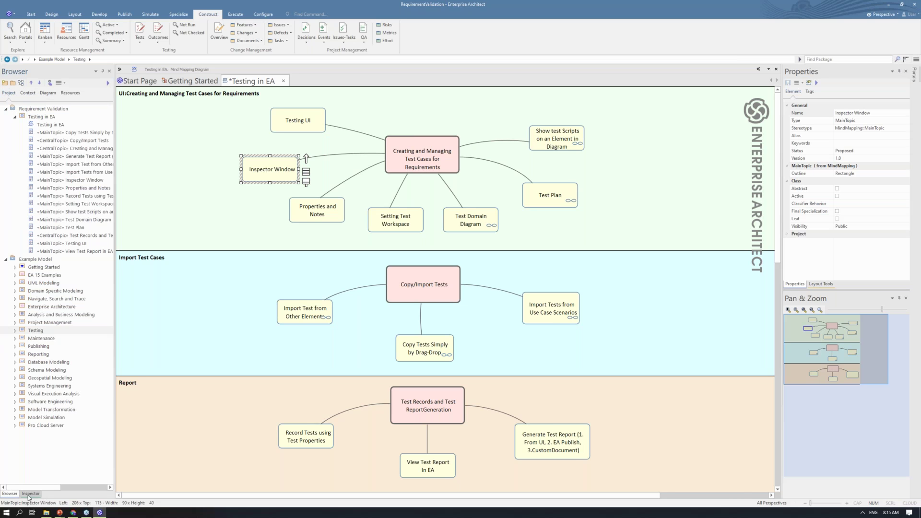
click(30, 494)
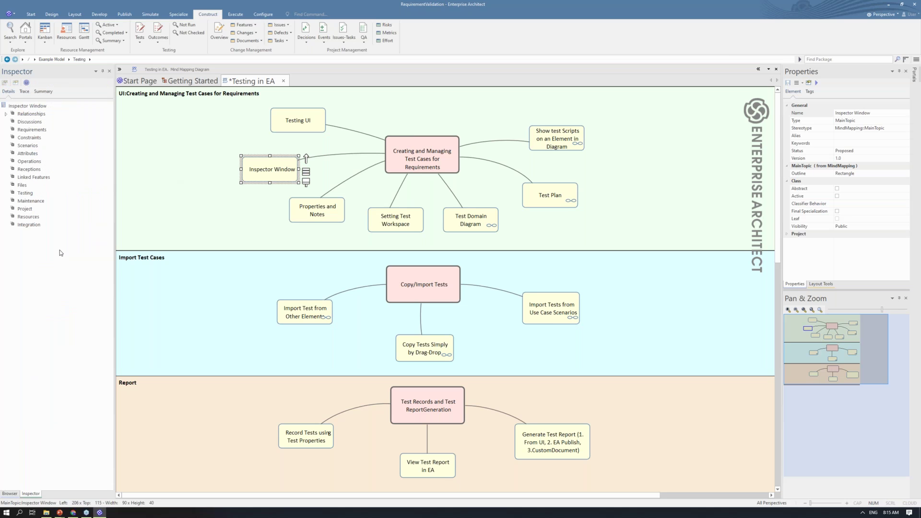
Show the Testing window for all test types again and widen the Properties window.
click(140, 34)
click(147, 58)
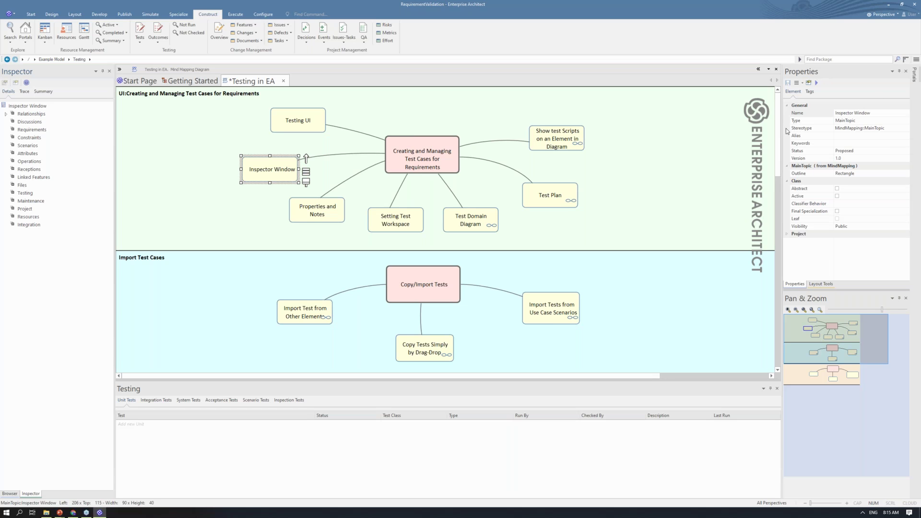
drag(782, 139, 762, 139)
Search the commands for "notes", show the Document window, and check the Layout Tools before returning to Properties.
mouse_move(919, 77)
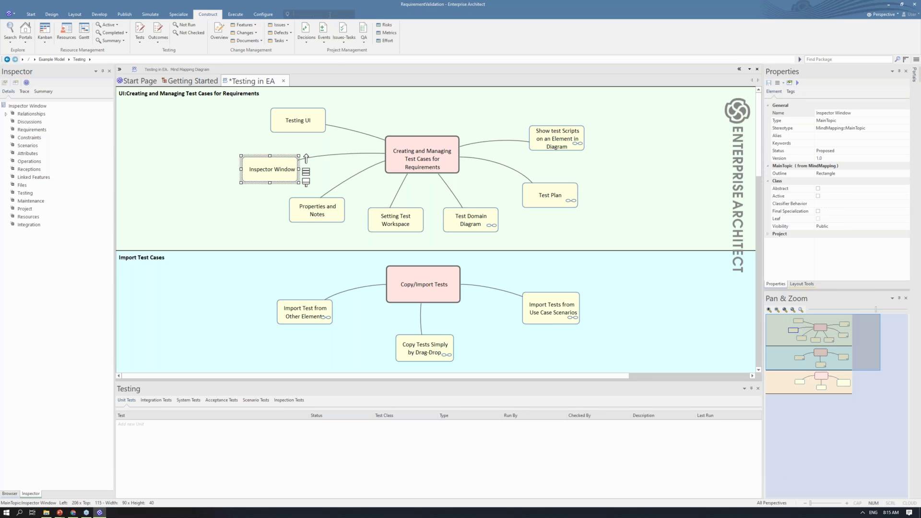
text(otes)
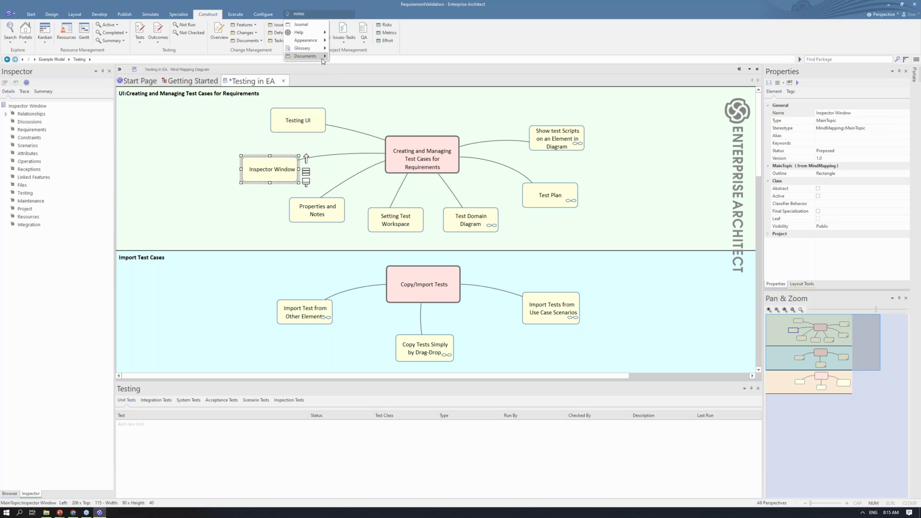
mouse_move(322, 58)
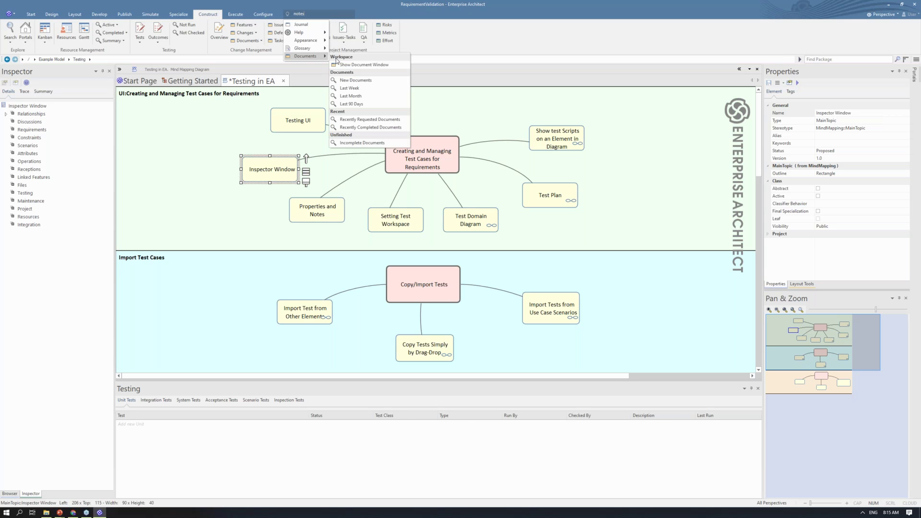
click(339, 65)
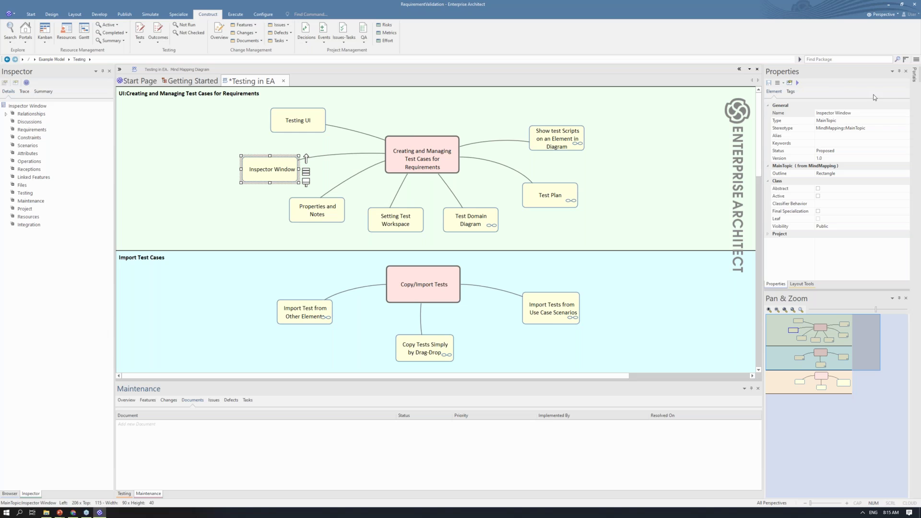
click(801, 284)
click(780, 284)
Expand the Example Model's Testing package in the Browser and look through the Place Order and Take Orders test elements.
click(10, 493)
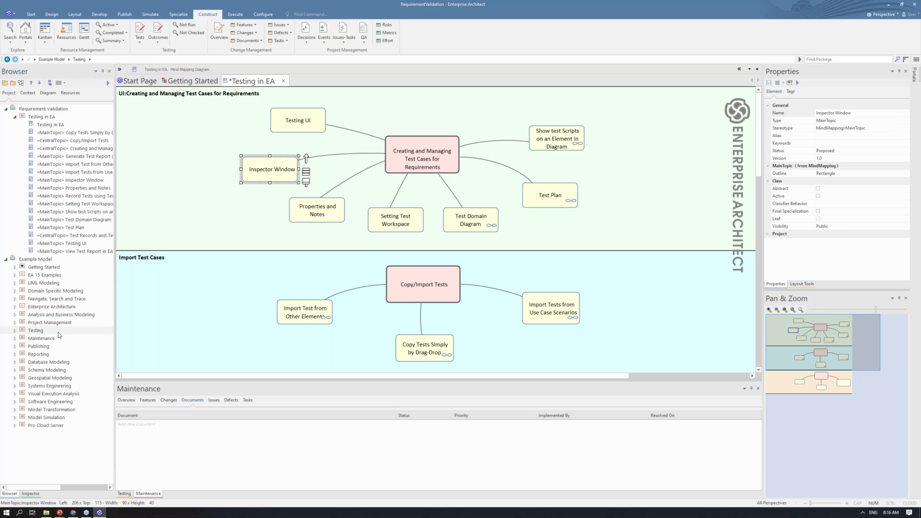
click(15, 331)
scroll(91, 364, down, 2)
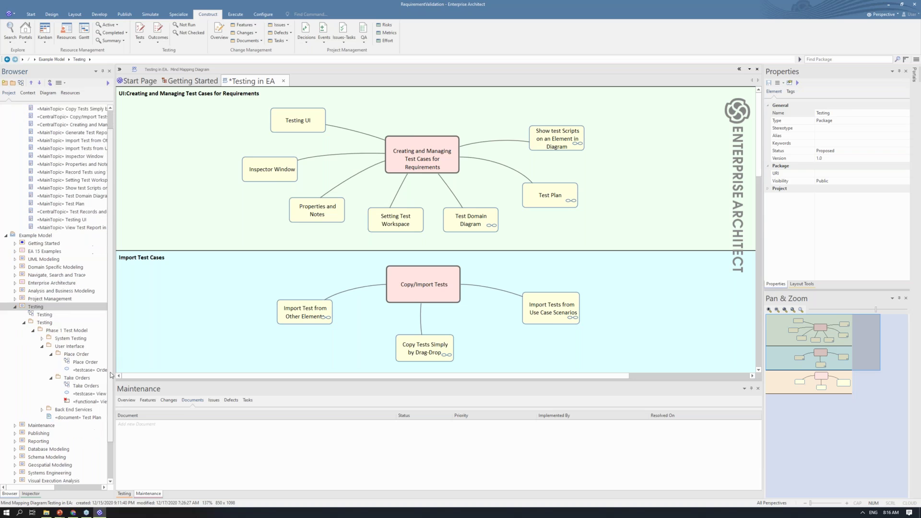
click(87, 356)
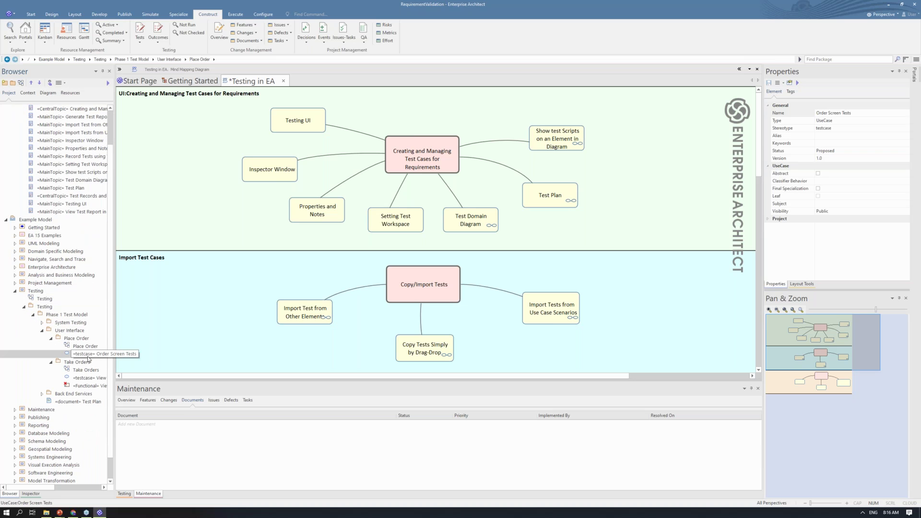
click(81, 386)
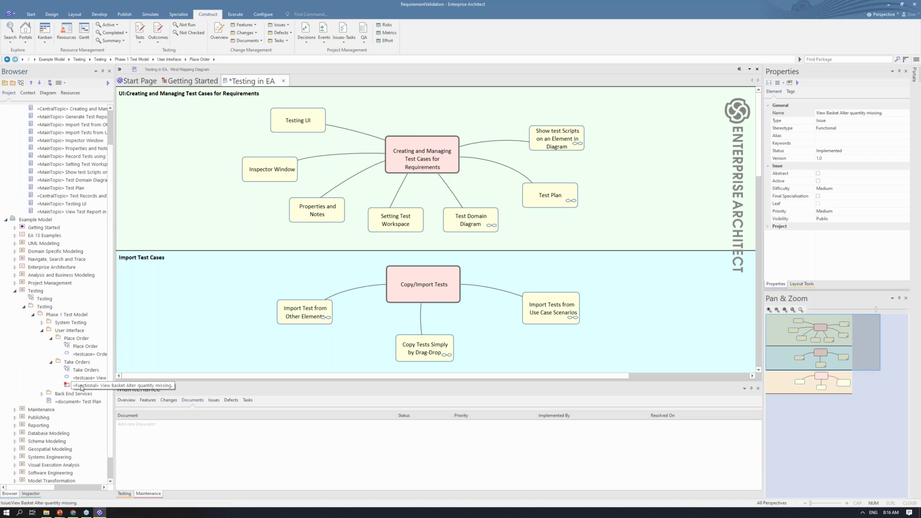
click(85, 378)
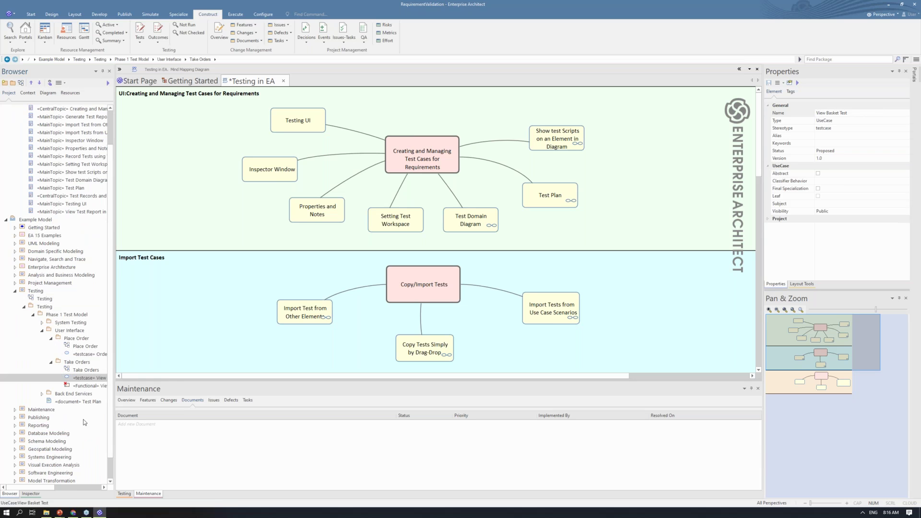
click(91, 357)
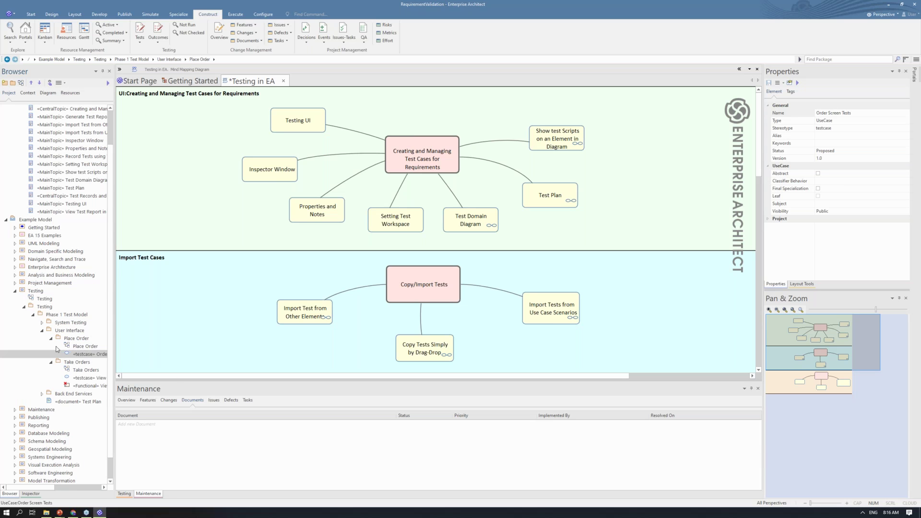
Expand the System Testing package down to Fulfill Orders and select the Open Orders test case.
click(41, 322)
click(50, 330)
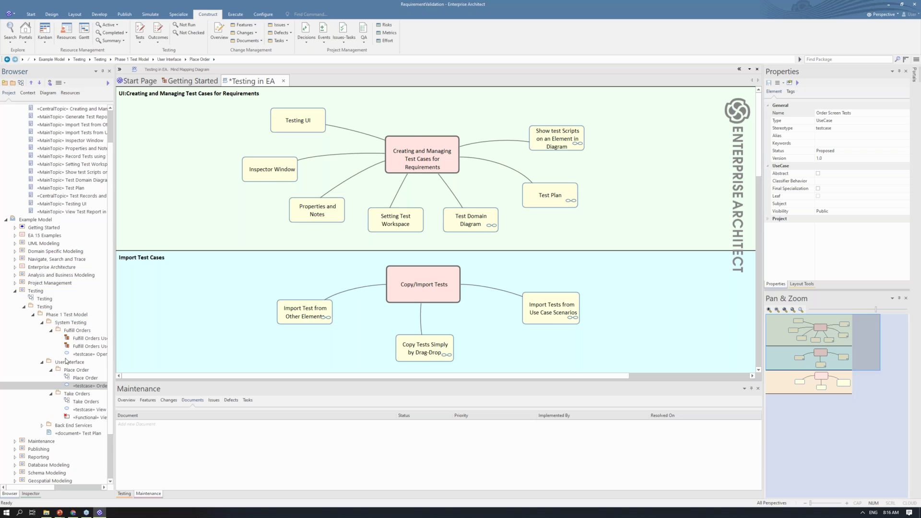
click(76, 354)
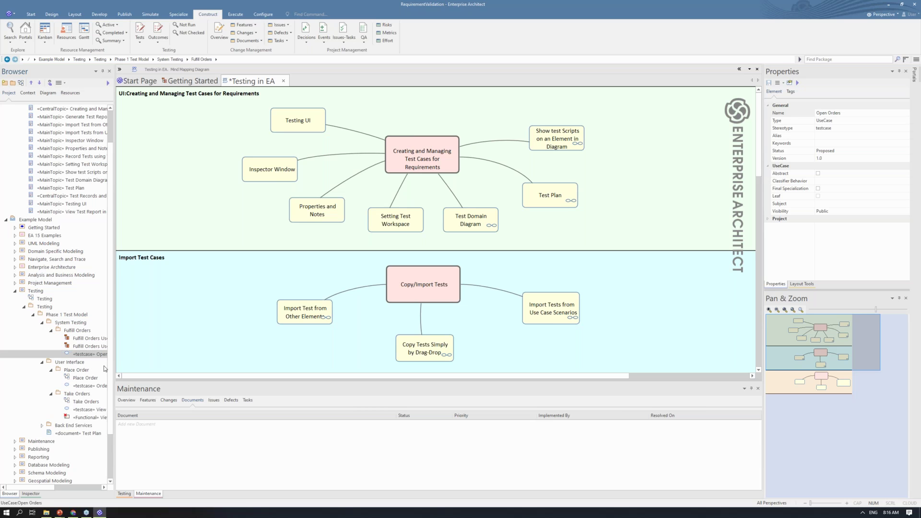
Widen the Browser, open the second Fulfill Orders use case by test case diagram, and inspect the "Customer has no current orders" system test.
drag(113, 364, 154, 363)
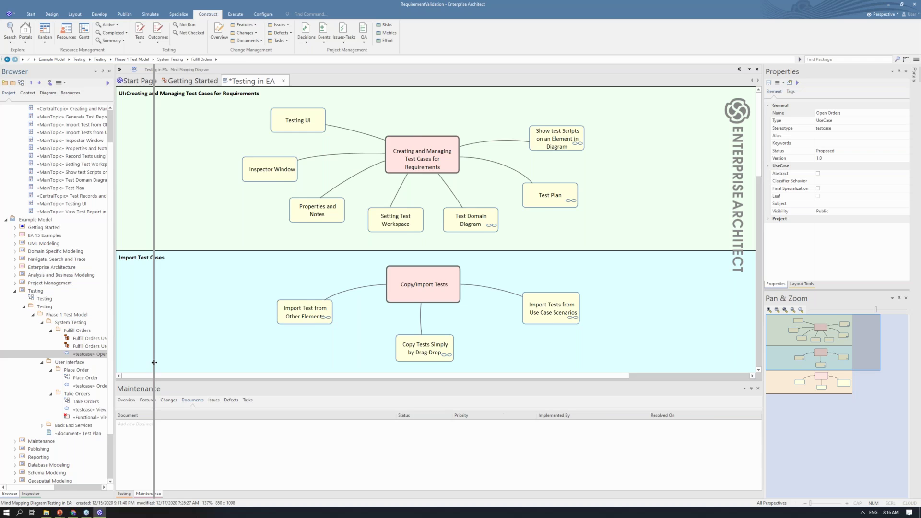
double_click(110, 345)
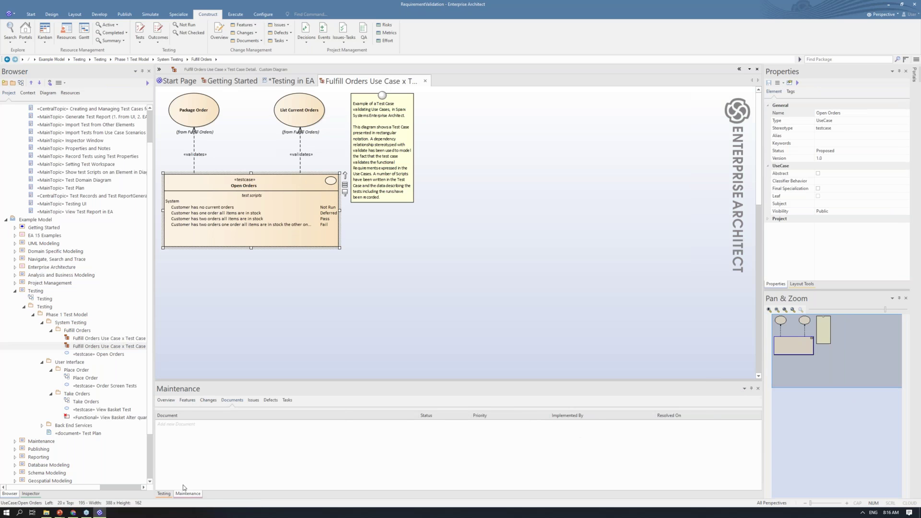
click(164, 493)
click(239, 401)
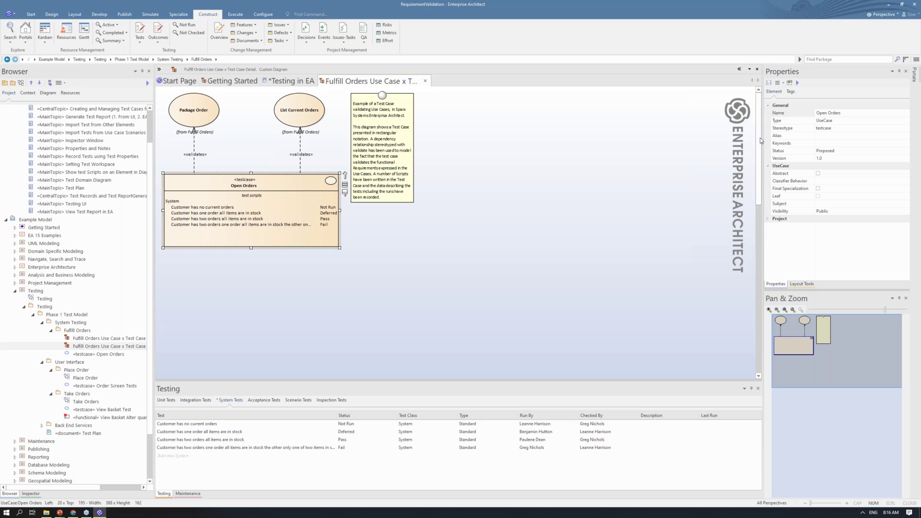
click(168, 424)
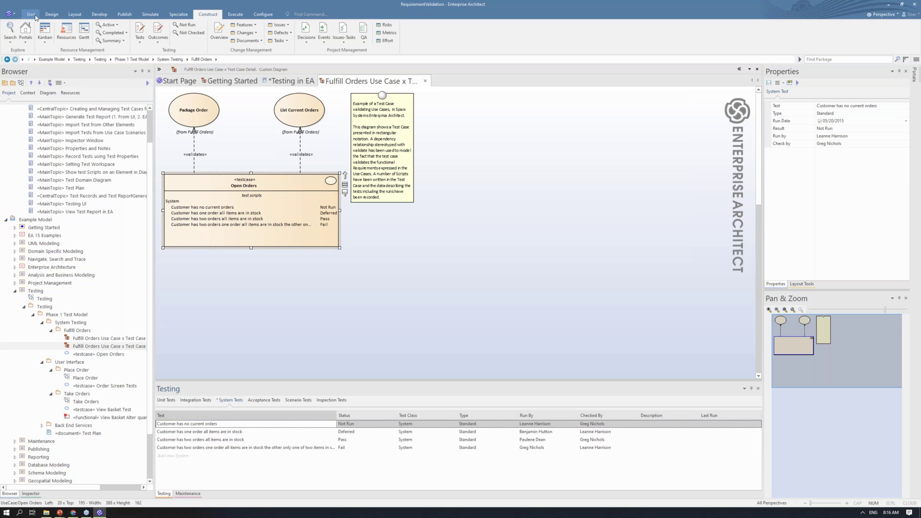
Save the current window arrangement as a custom workspace layout named "My new test layout".
click(80, 16)
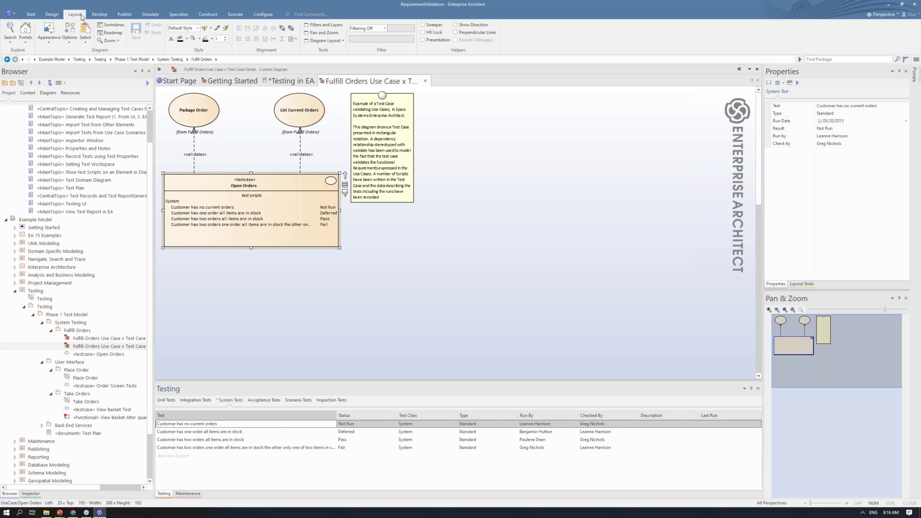
click(46, 15)
click(30, 14)
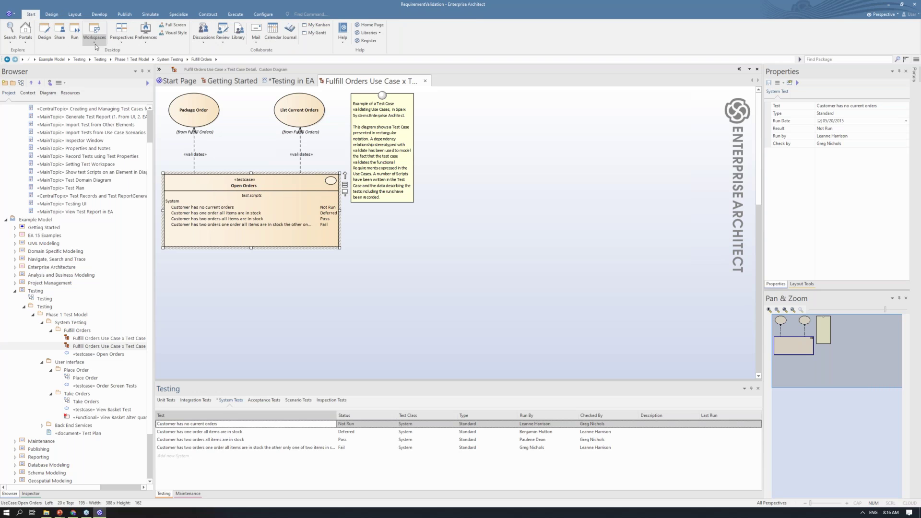
click(94, 34)
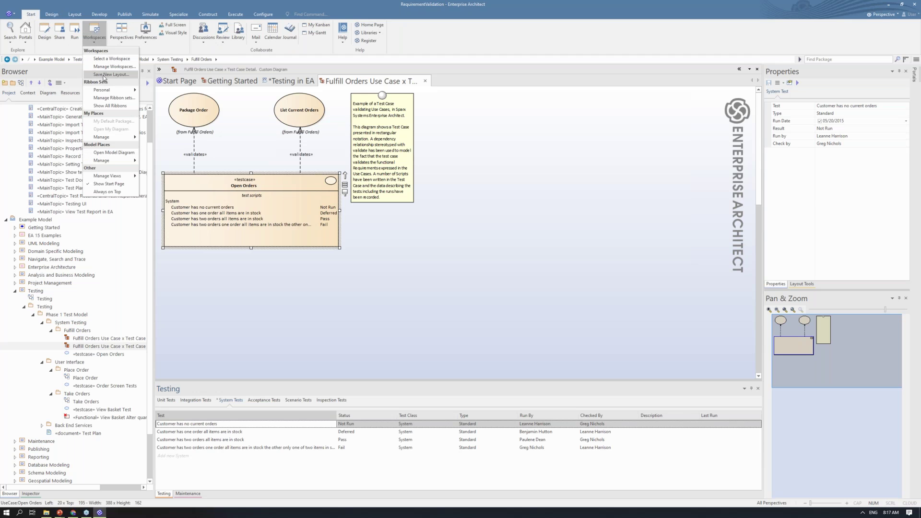
click(104, 74)
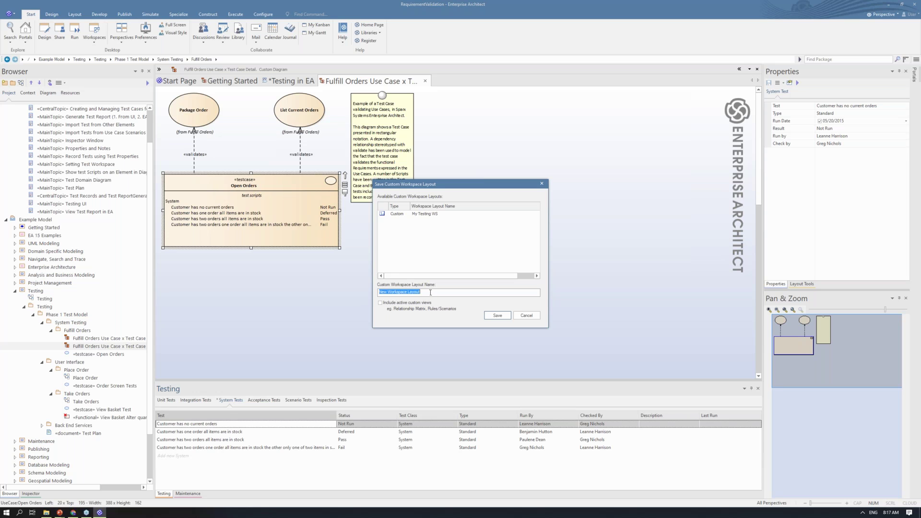
text(My n)
click(498, 315)
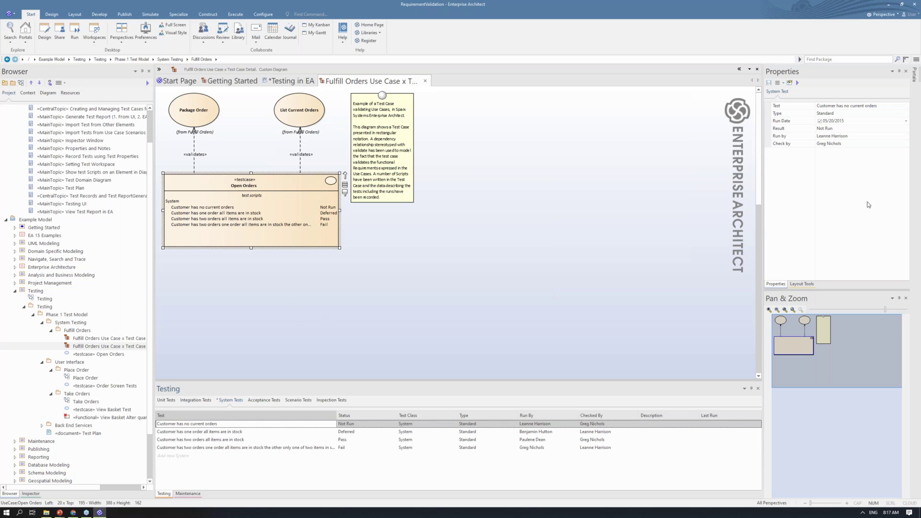
Apply the Clear workspace to close all docked windows, and restore them with the "My new test layout" workspace.
mouse_move(914, 74)
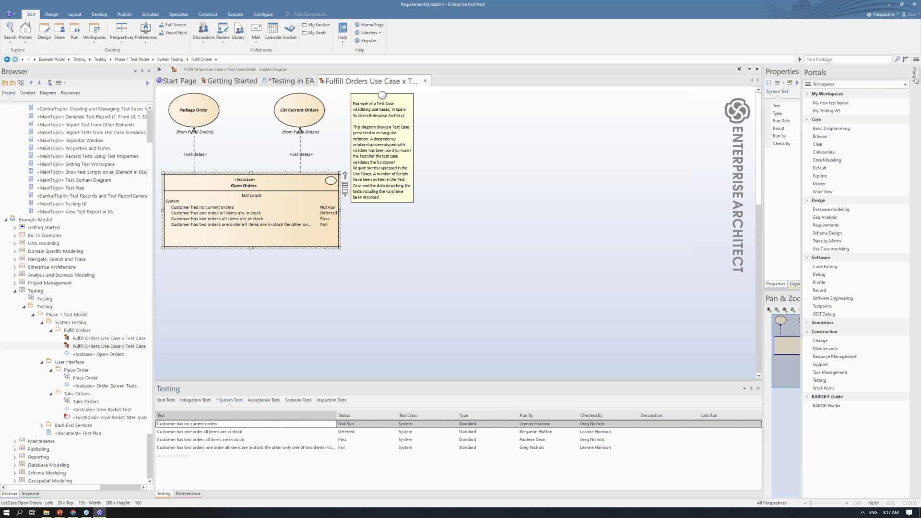
click(829, 104)
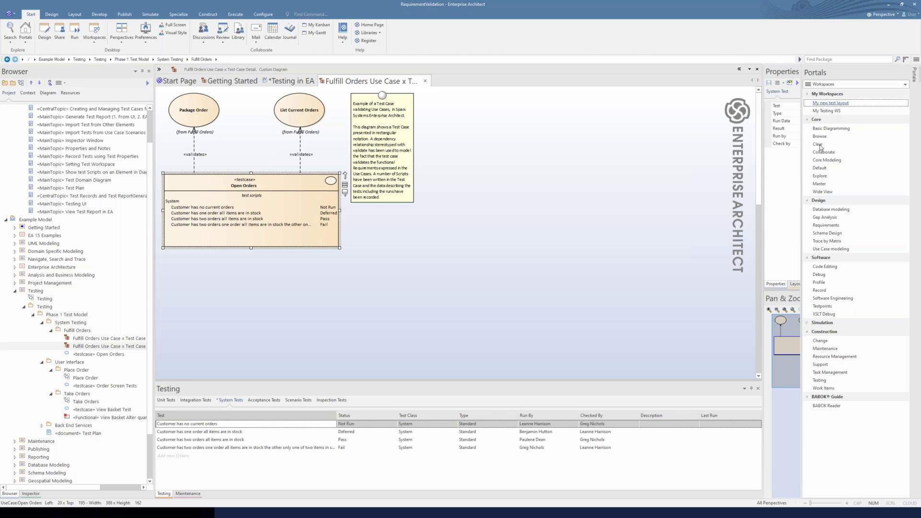
key(alt+Tab)
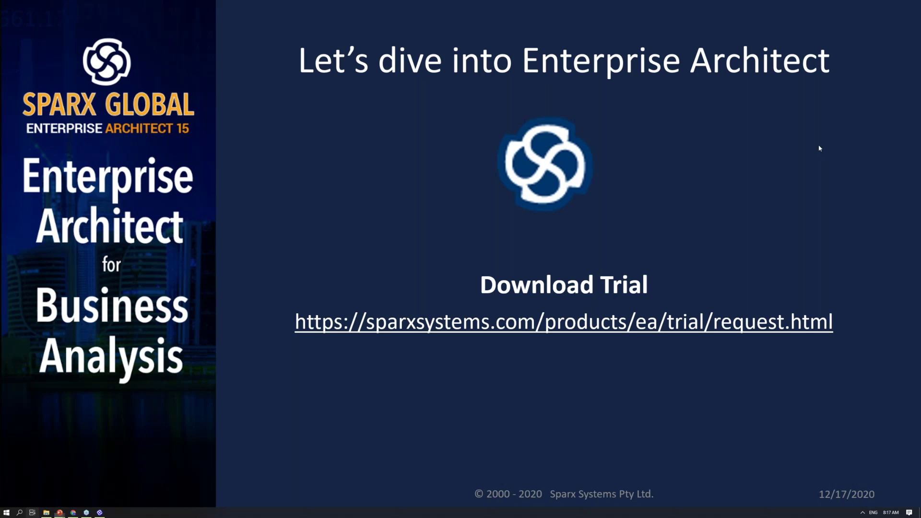
key(super+Tab)
click(384, 90)
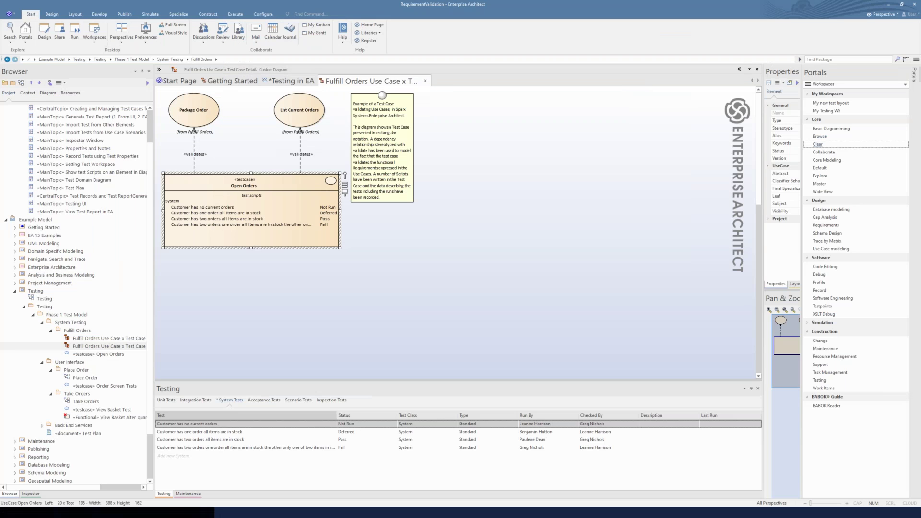
click(818, 144)
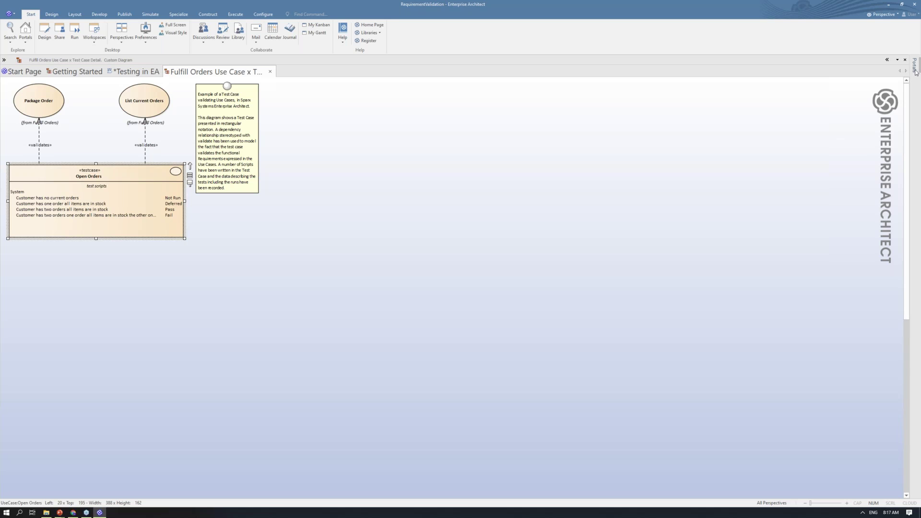
click(845, 96)
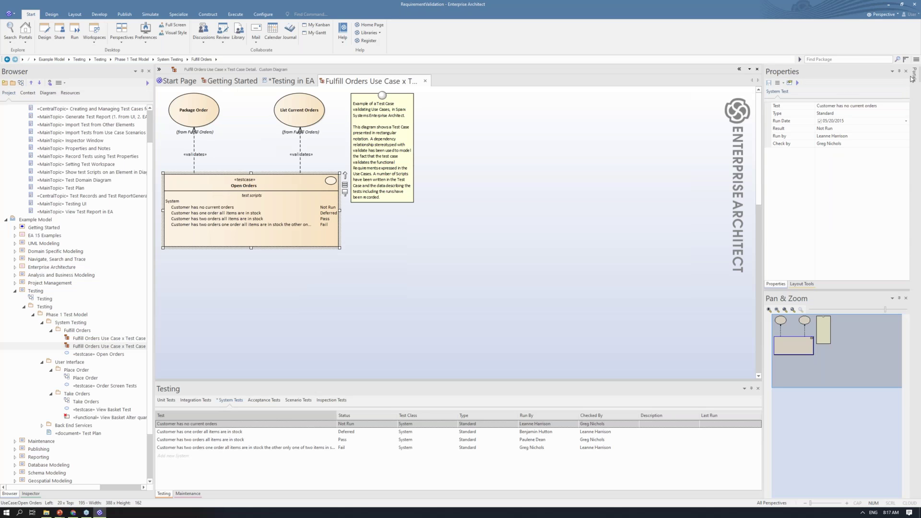
Apply the "My Testing WS" workspace and look through each system test script in the Open Orders element.
mouse_move(911, 78)
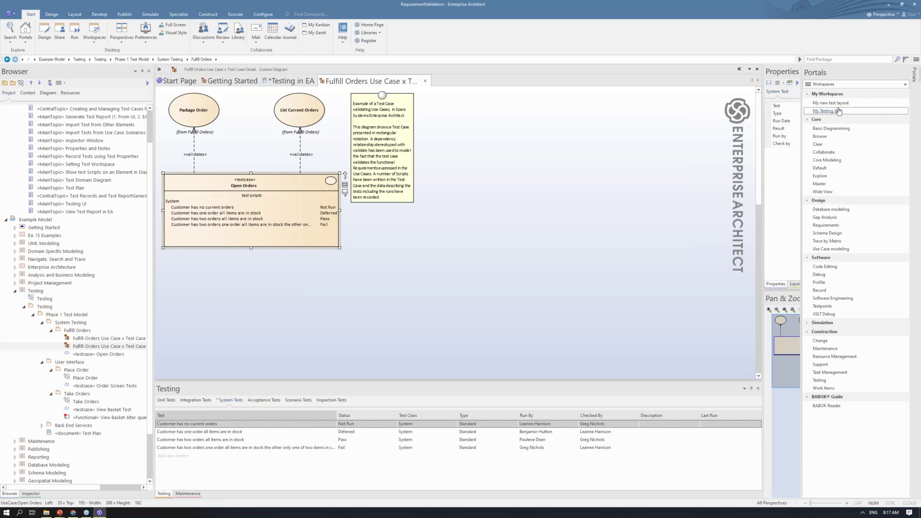
click(837, 112)
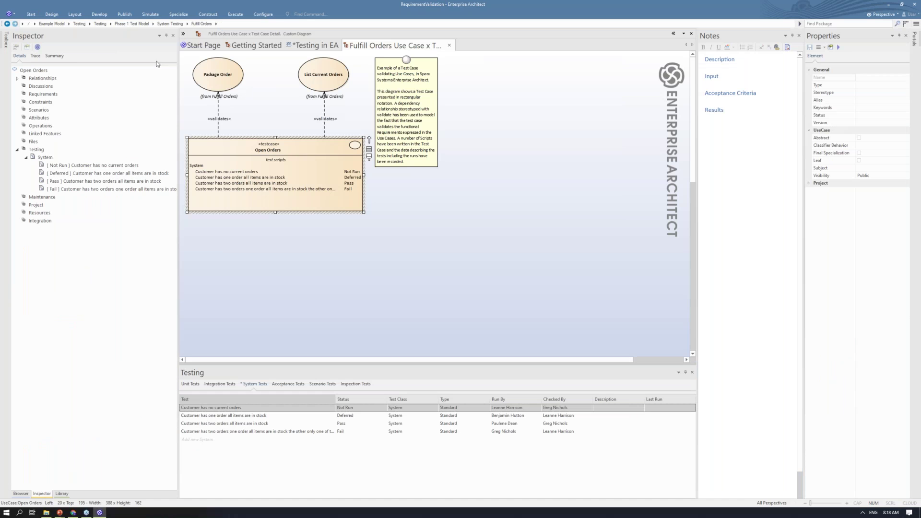
click(458, 399)
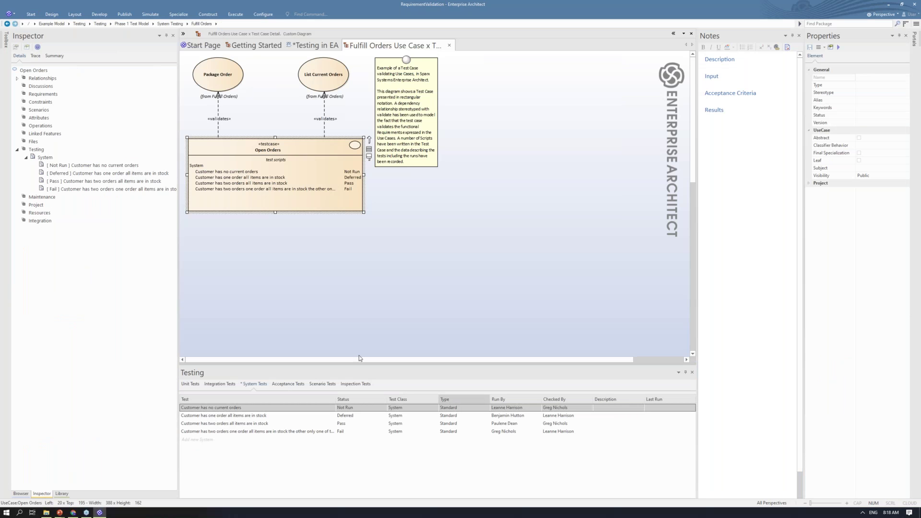
click(294, 199)
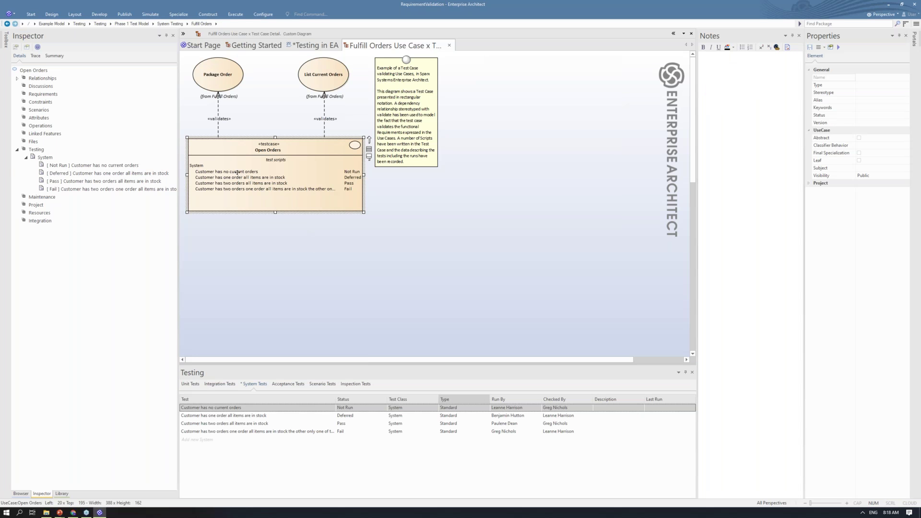
click(237, 172)
click(239, 177)
click(241, 183)
click(243, 189)
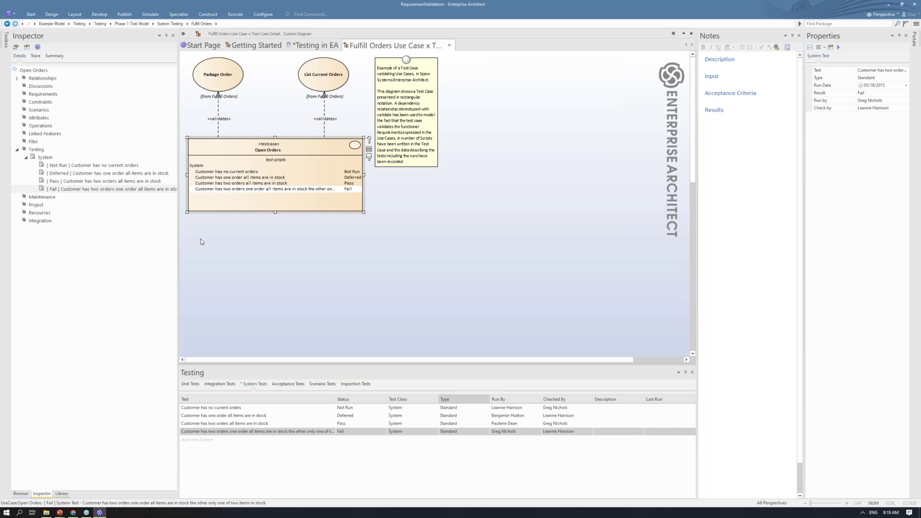
Return to the Testing in EA diagram with a cleared workspace and open the linked Test Domain Diagram, saving the latest changes.
click(307, 45)
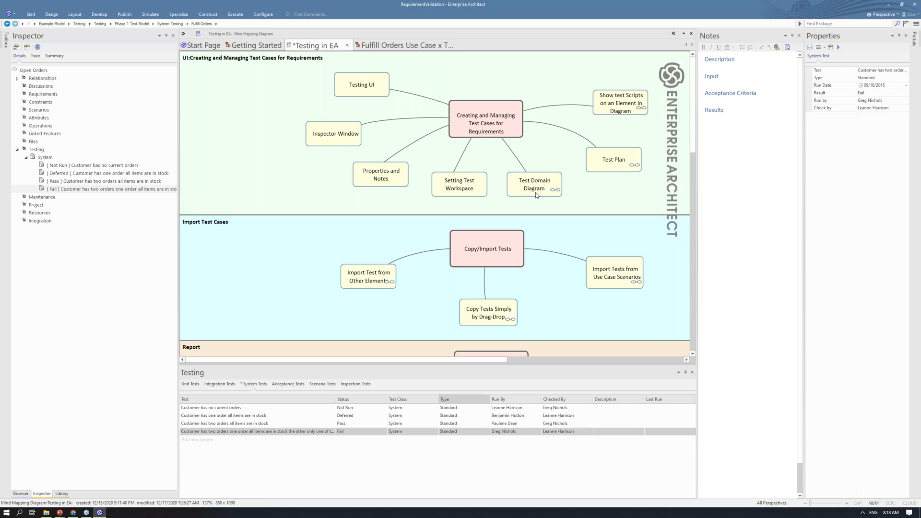
click(916, 39)
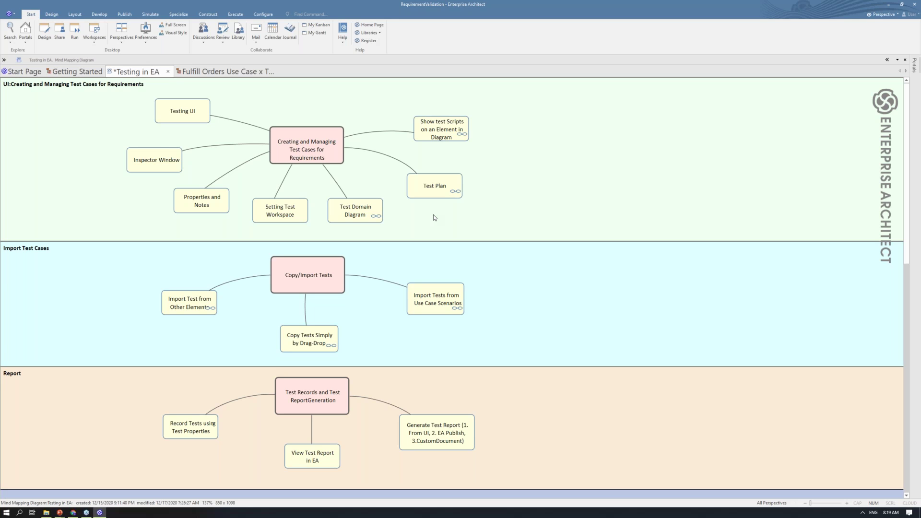
double_click(355, 217)
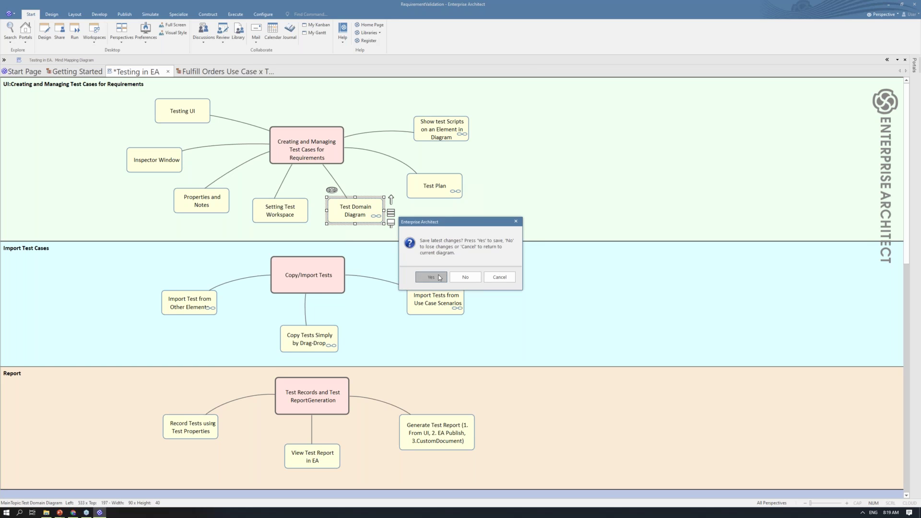
click(439, 277)
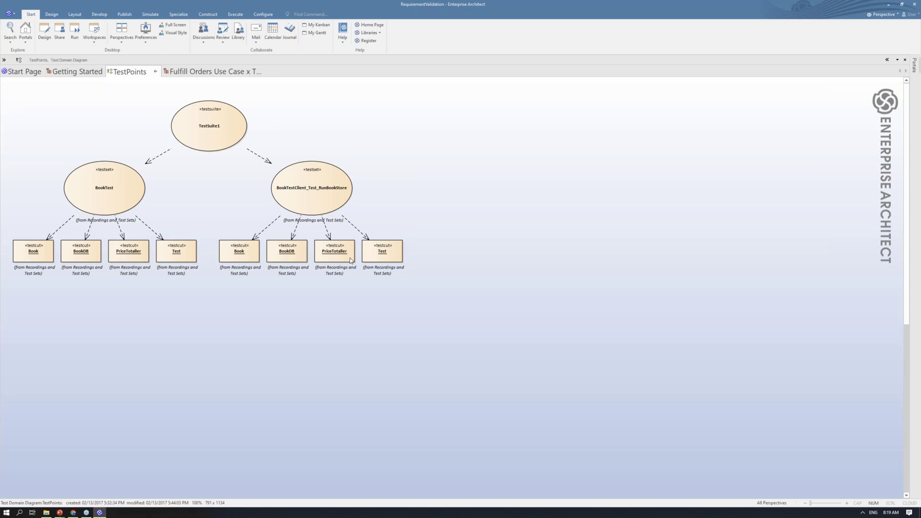
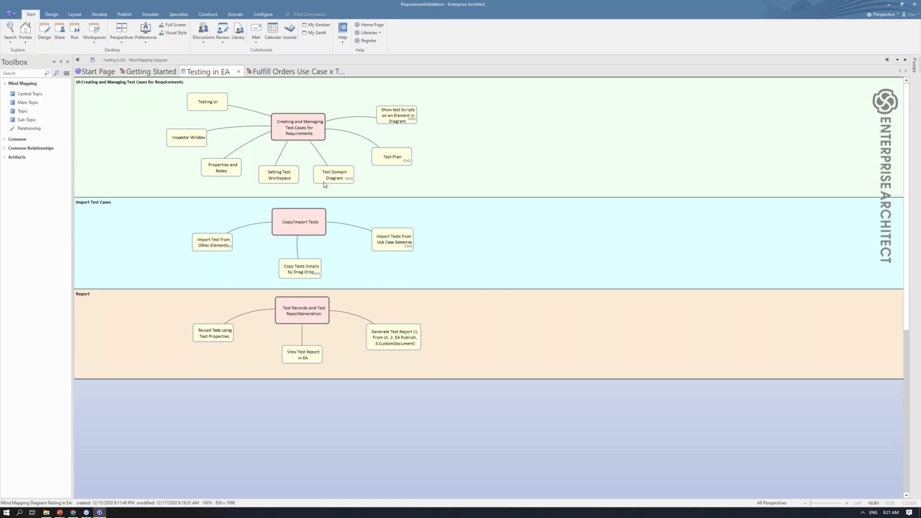
Open the diagram linked to the Test Plan topic and add a Document artifact below the existing Test Plan element, keeping the default name.
double_click(391, 162)
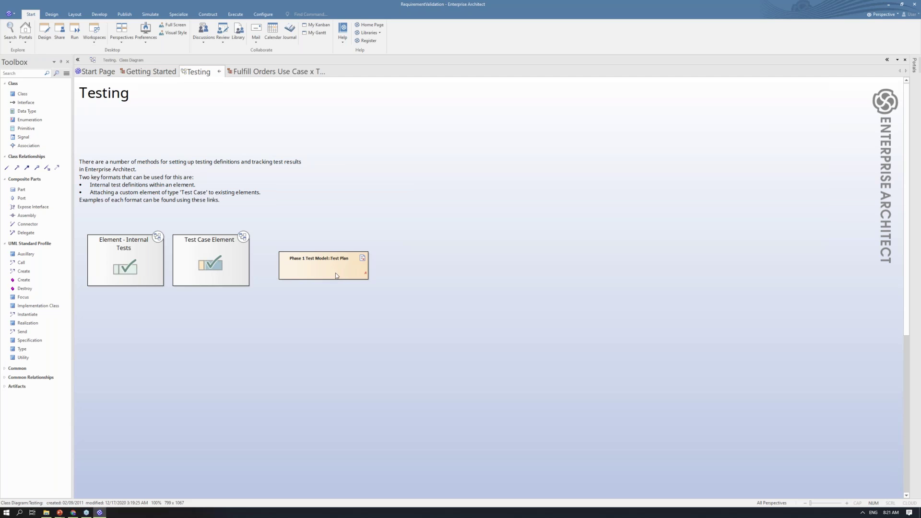
click(7, 388)
scroll(31, 383, down, 2)
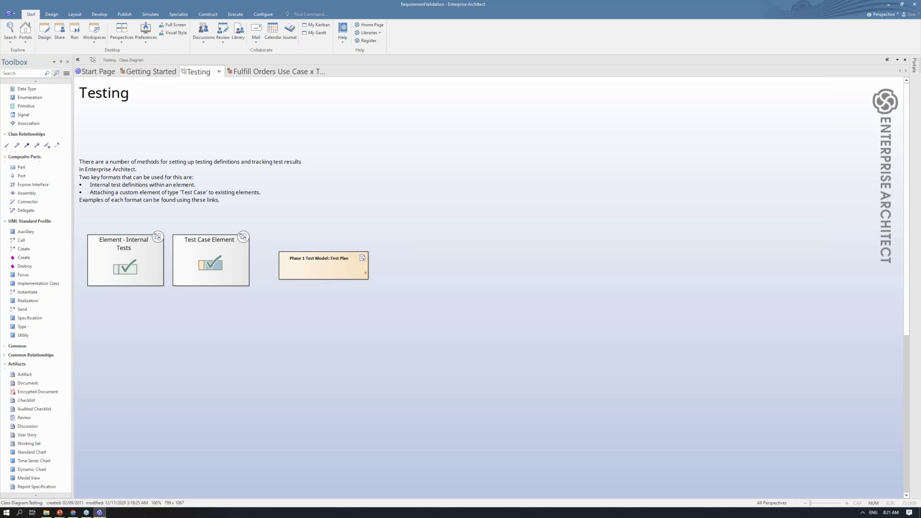
drag(35, 388, 289, 309)
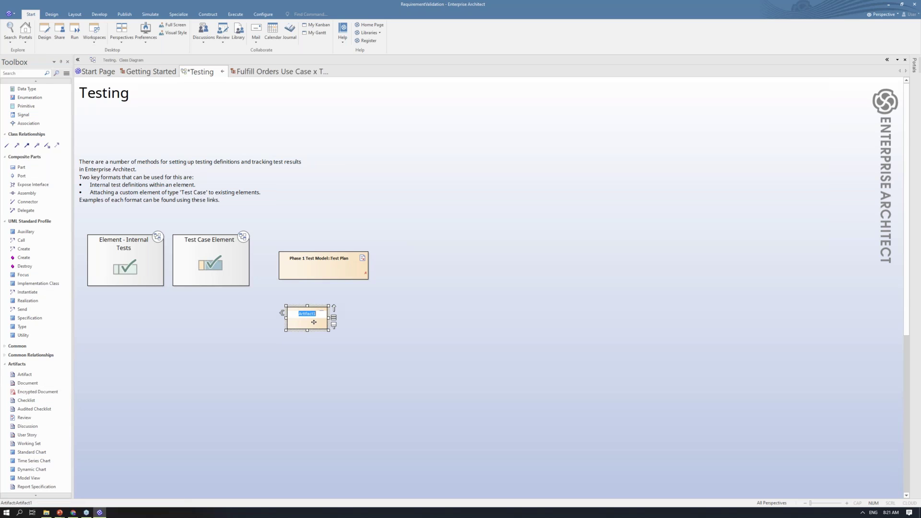
key(Return)
Create a linked document for the new artifact from the Test Plan system template.
click(316, 322)
double_click(312, 319)
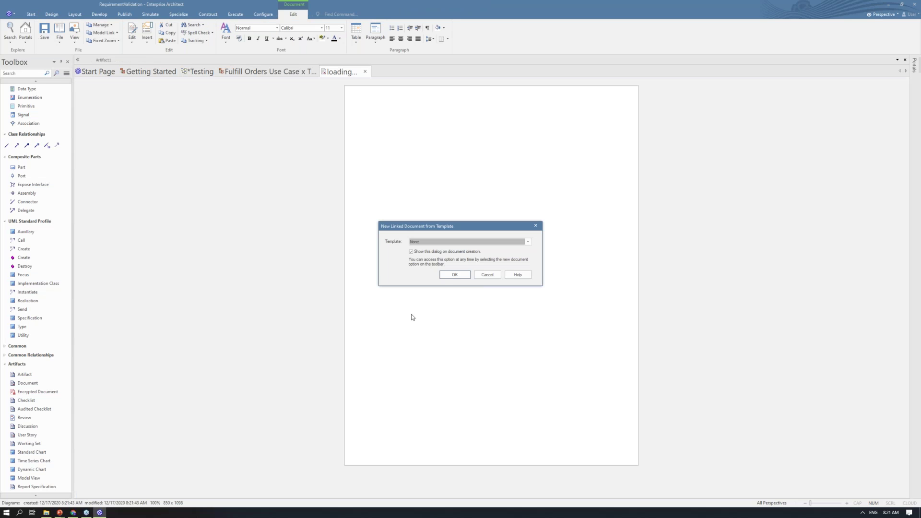
click(527, 242)
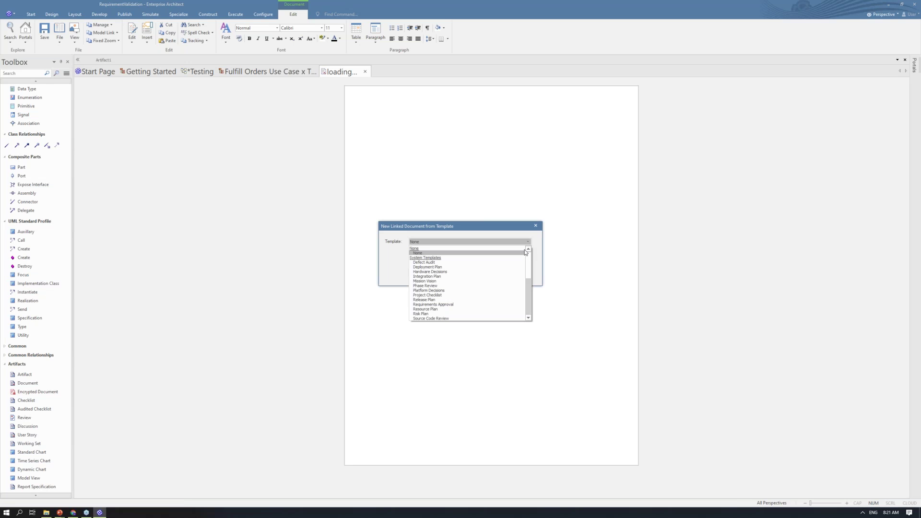
scroll(501, 312, down, 5)
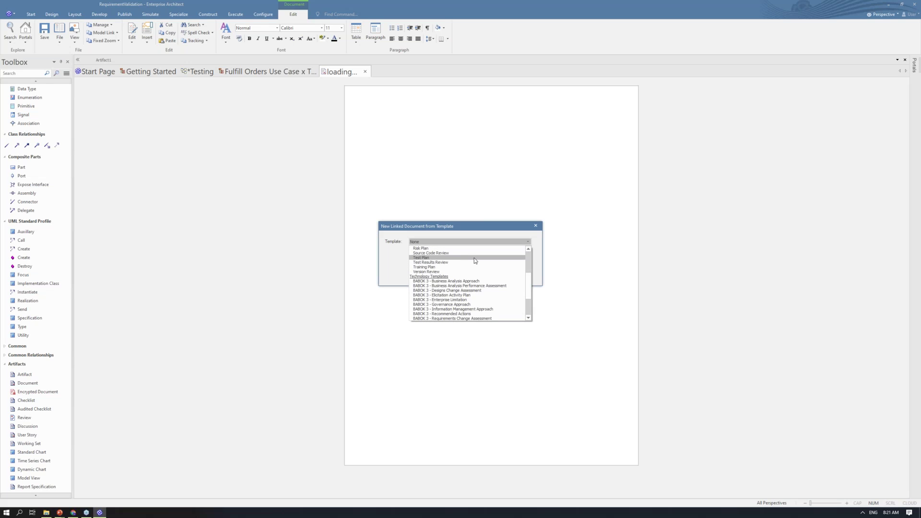
click(475, 258)
click(455, 275)
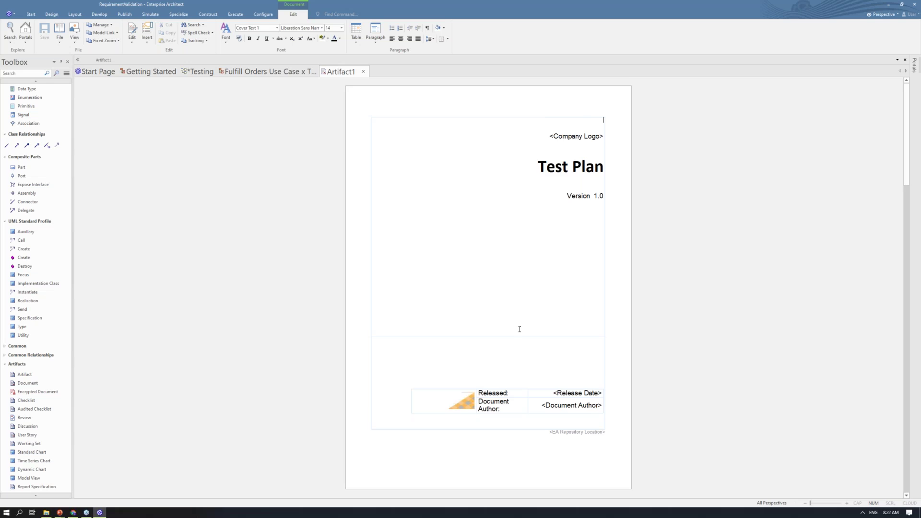
Look through the new test plan document's cover page, history and distribution tables, and table of contents.
scroll(520, 329, down, 3)
scroll(528, 384, down, 9)
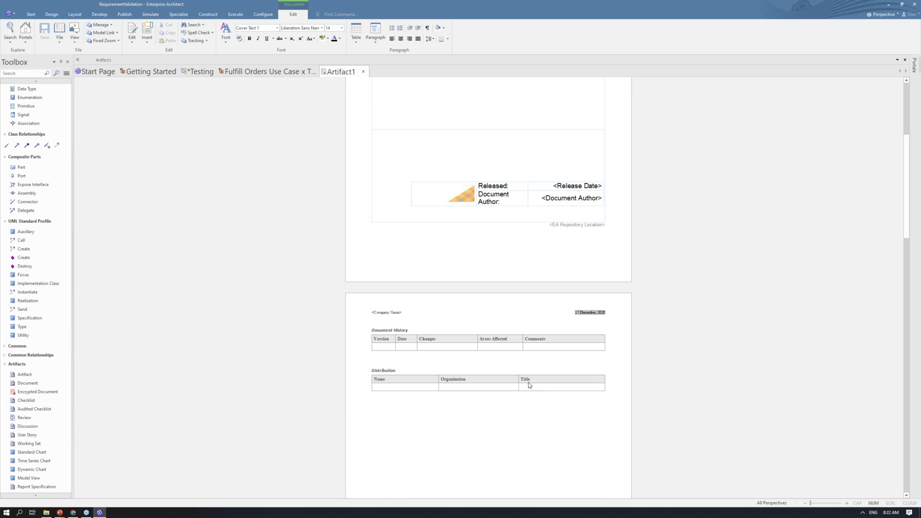
scroll(518, 381, down, 18)
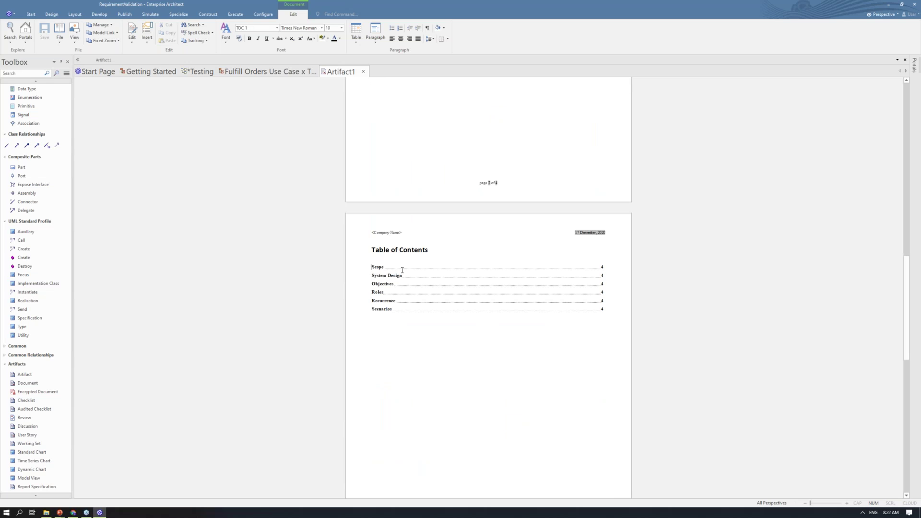
drag(372, 267, 404, 276)
click(374, 291)
scroll(376, 307, down, 12)
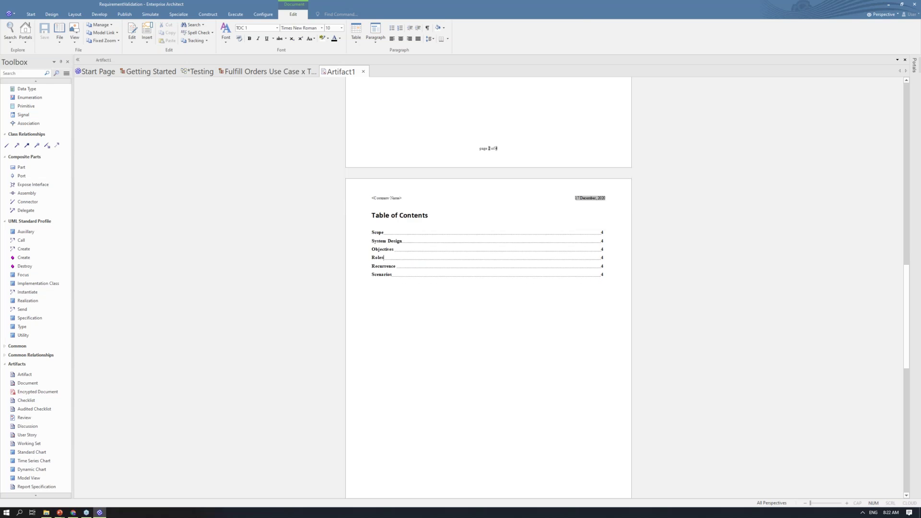
Review the Scope to Scenarios sections of the new test plan document and close it.
scroll(382, 329, down, 10)
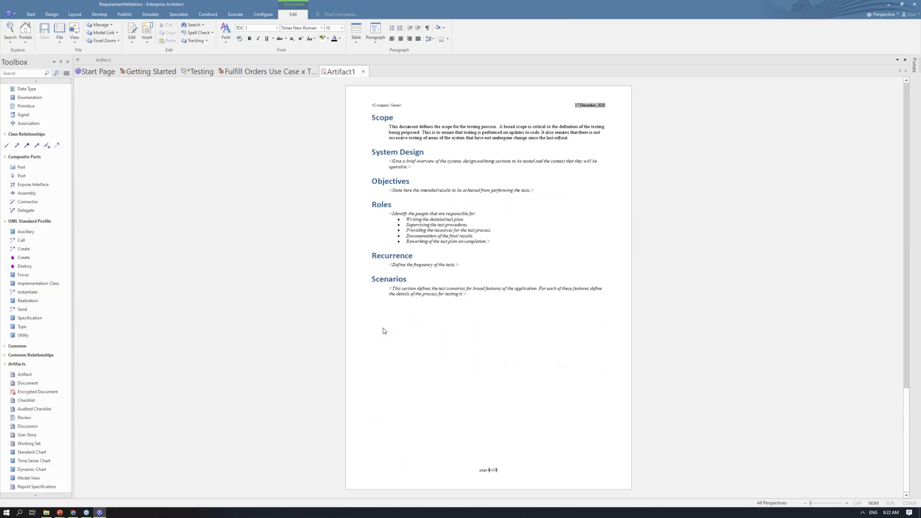
click(363, 71)
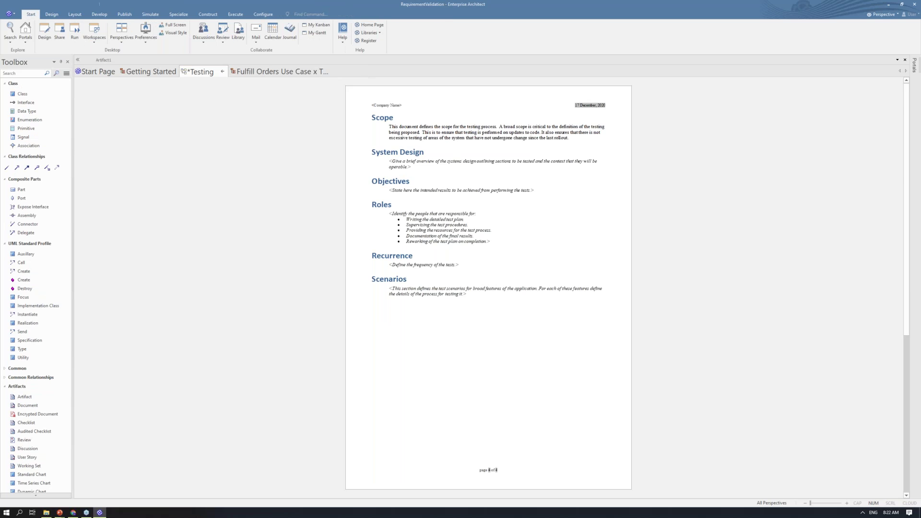
Locate the Phase 1 Test Plan element in the project Browser, collapse the Toolbox and widen the Browser so the tree is readable.
click(333, 275)
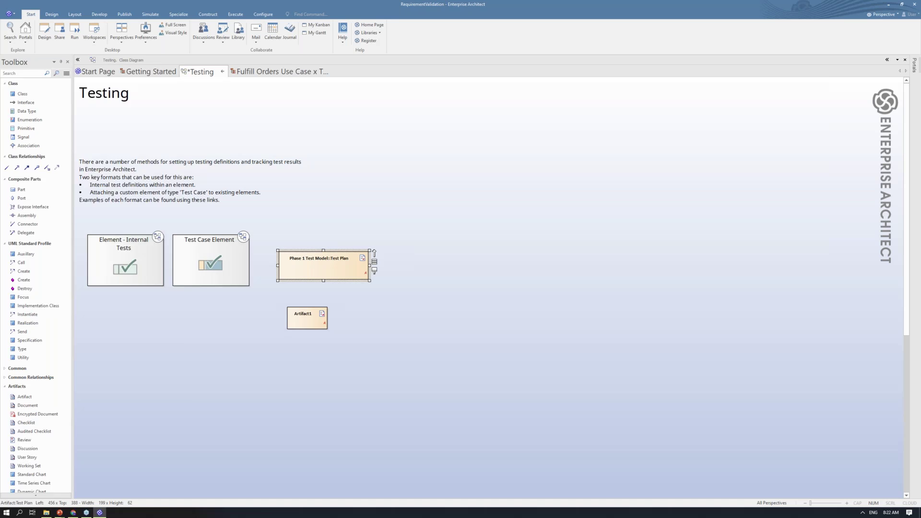
key(alt+0)
drag(109, 244, 158, 244)
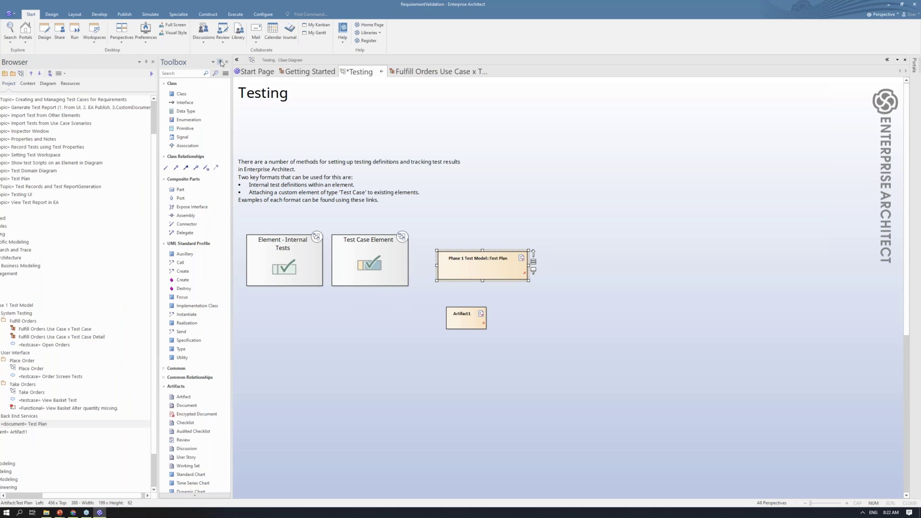
click(220, 60)
drag(171, 125, 209, 119)
drag(144, 495, 27, 494)
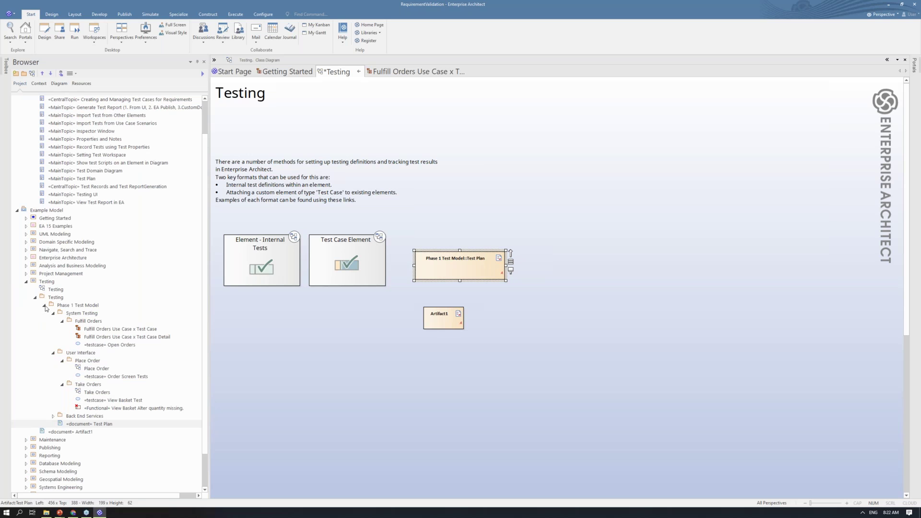
Open the Test Plan document under Phase 1 Test Model, read through its sections up to Scenarios, and close it.
click(95, 424)
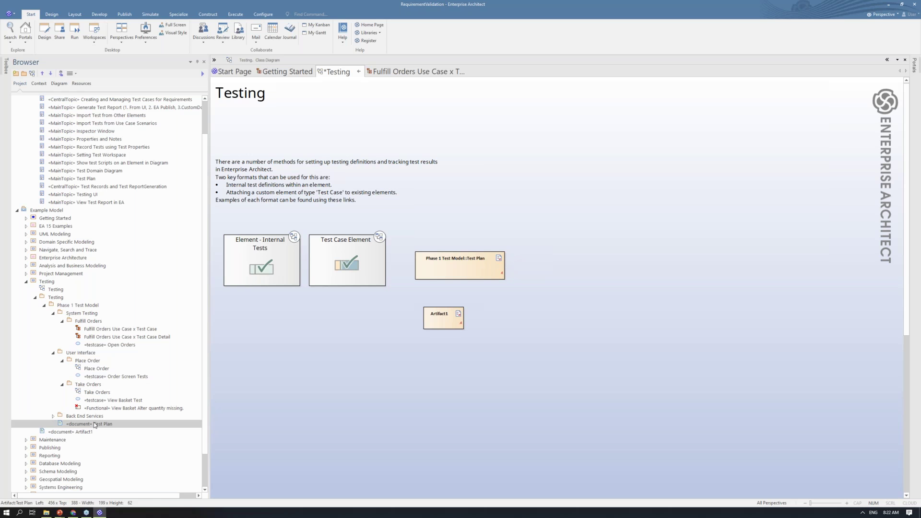
double_click(95, 424)
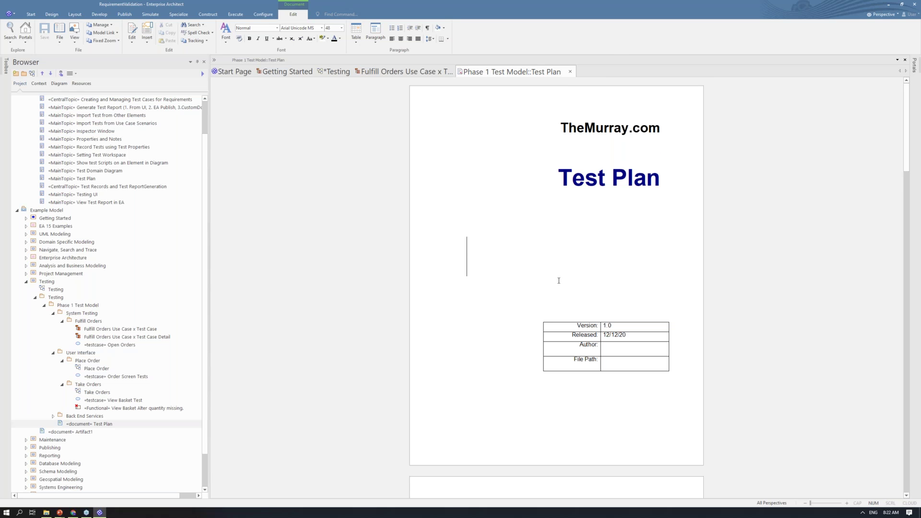
scroll(559, 280, down, 1)
scroll(558, 280, down, 15)
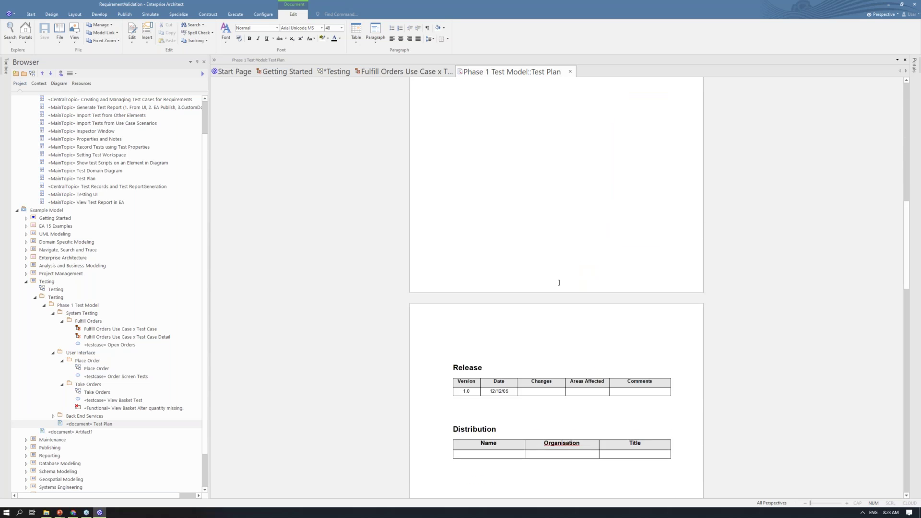
scroll(560, 283, down, 15)
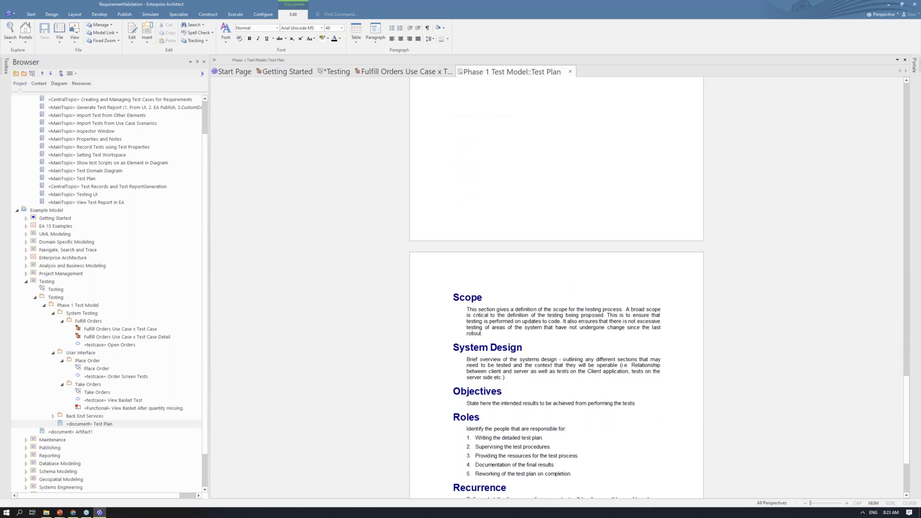
scroll(499, 253, down, 2)
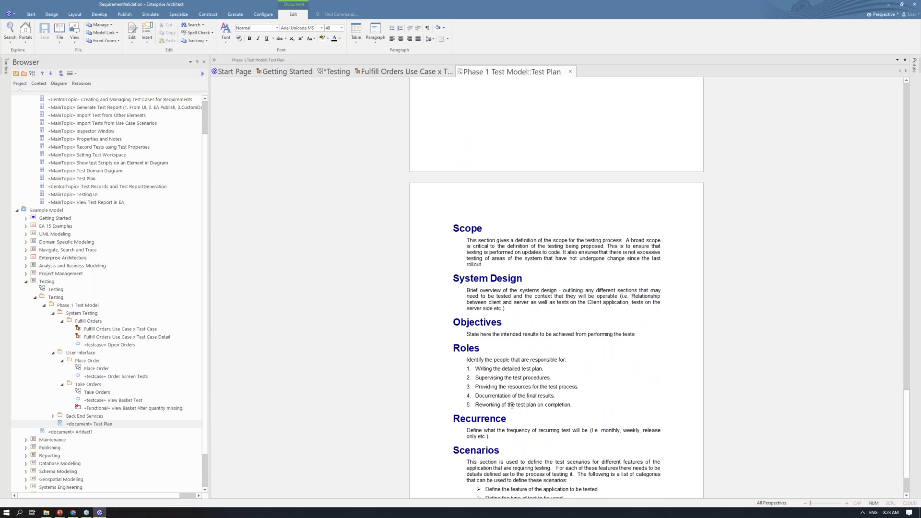
scroll(512, 405, down, 3)
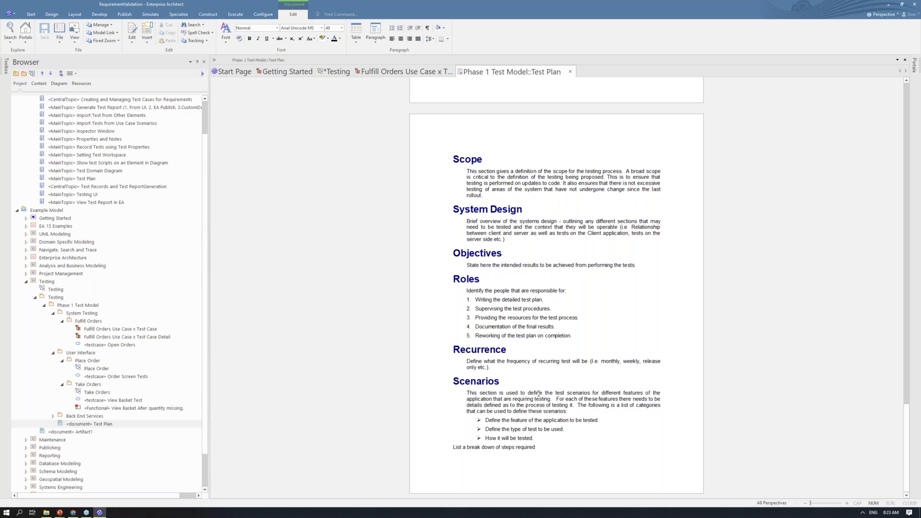
scroll(538, 393, down, 1)
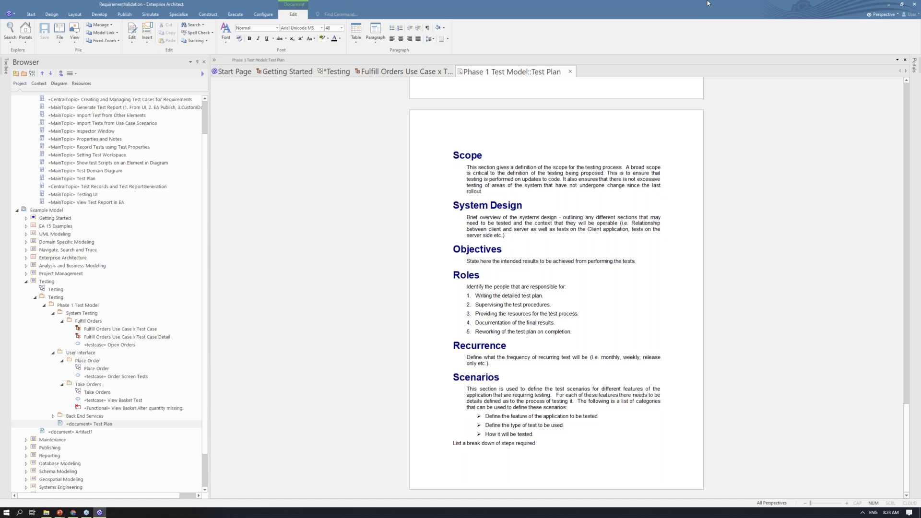
click(570, 73)
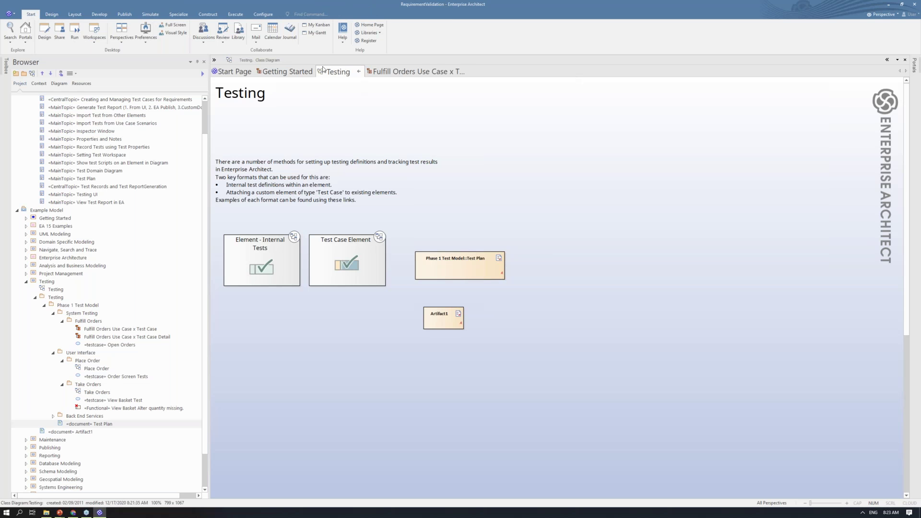
Close the Testing diagram with its changes saved and open the diagram linked to the "Show test Scripts on an Element in Diagram" topic.
click(357, 73)
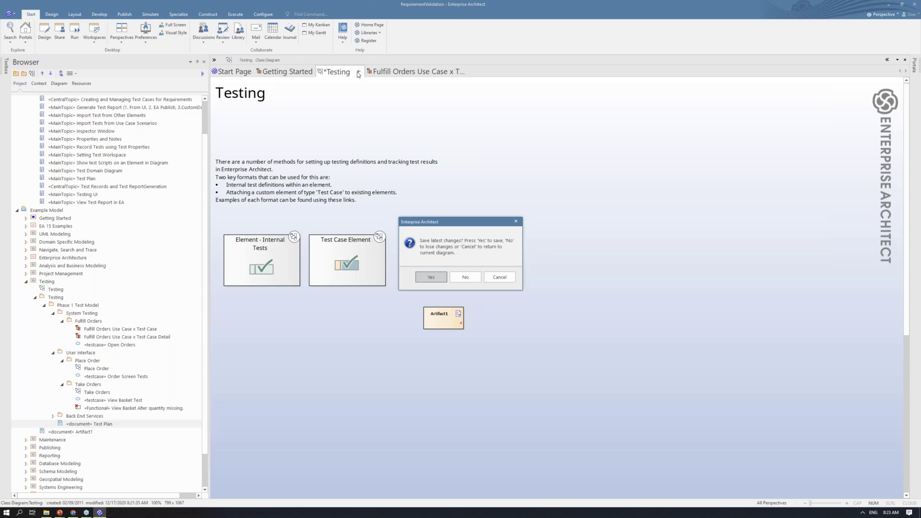
click(438, 283)
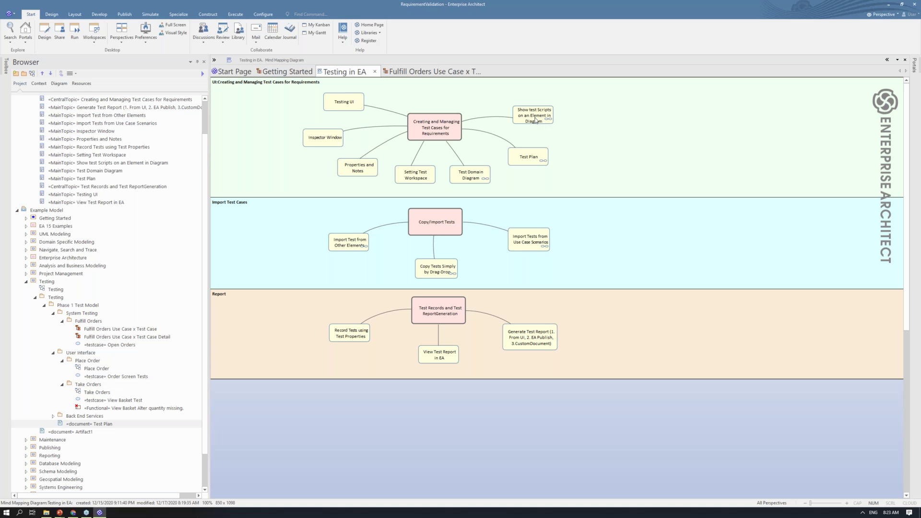
double_click(535, 119)
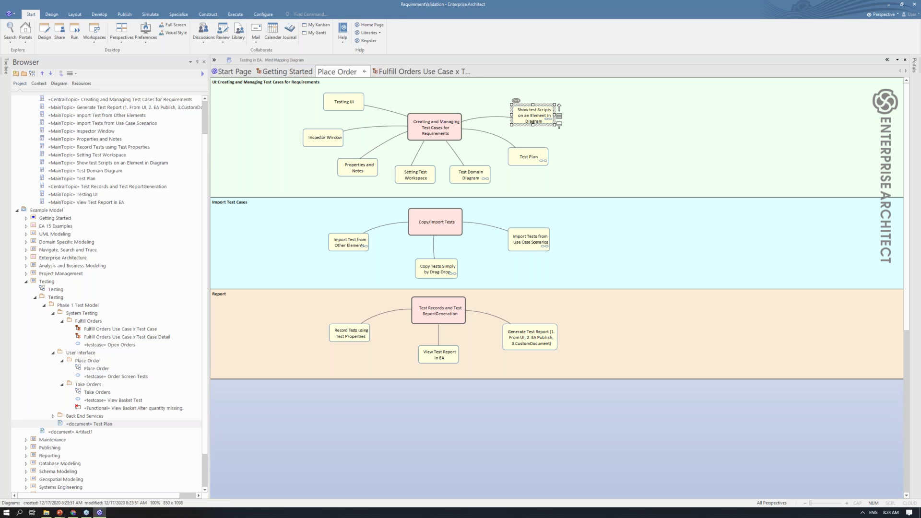
Apply the My Testing WS workspace and display the unit tests of the Order Screen Tests element.
click(310, 287)
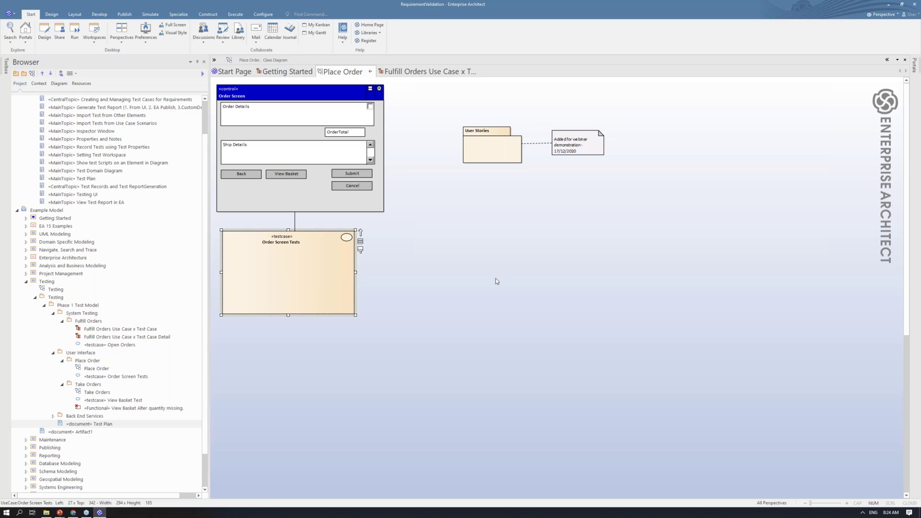
click(914, 67)
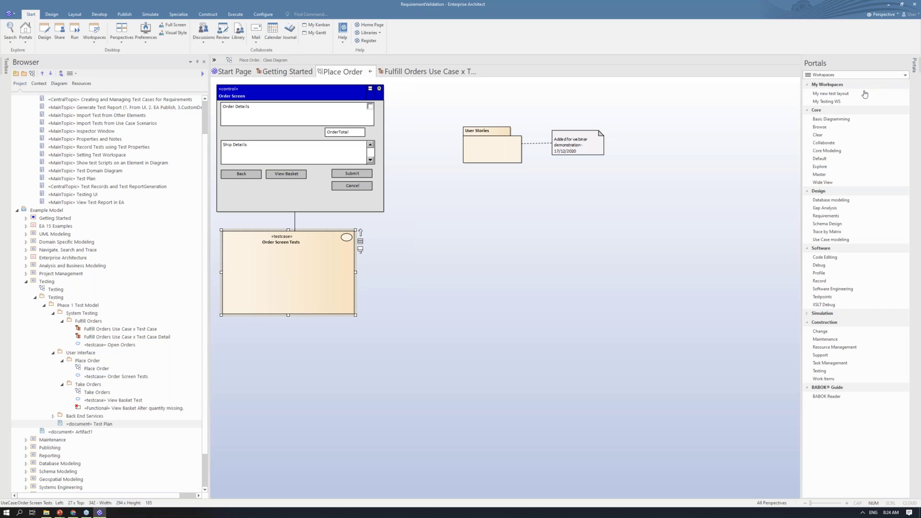
click(839, 101)
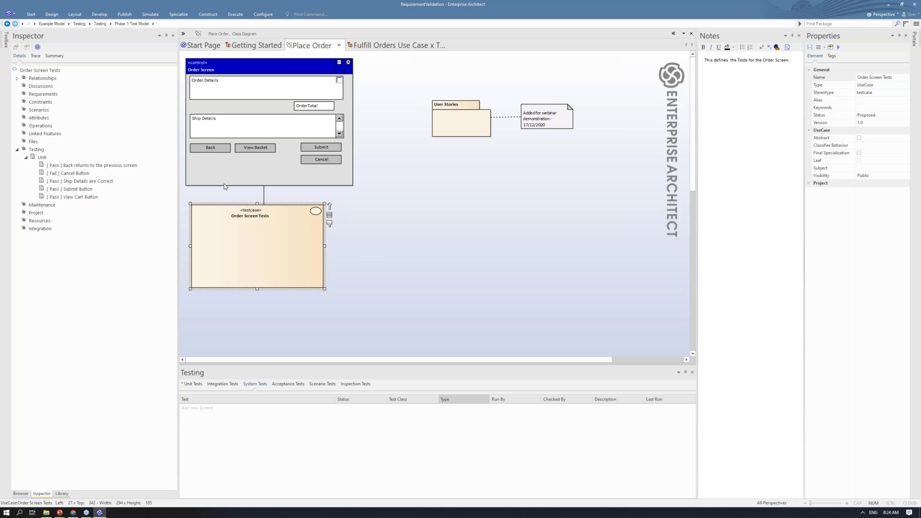
click(189, 385)
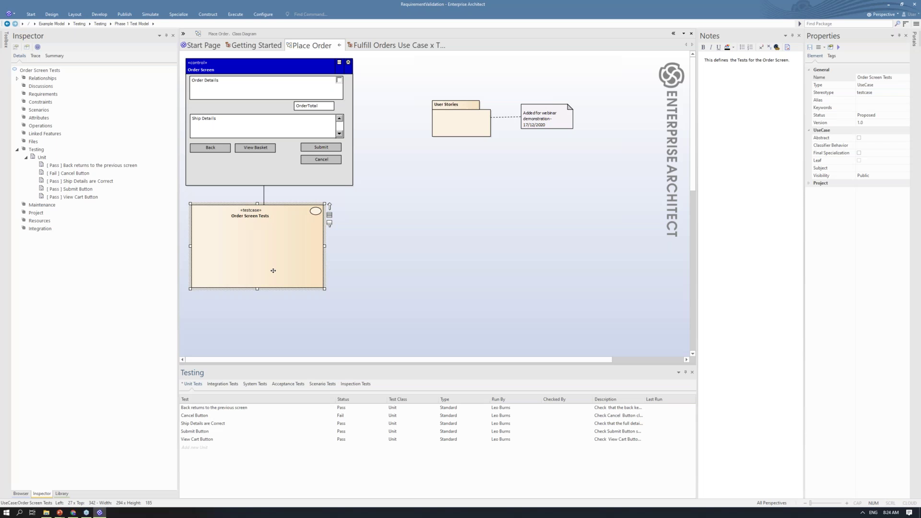
Show the Testing and Scenarios compartments for elements on the Place Order diagram, and select the Order Screen Tests element.
right_click(369, 240)
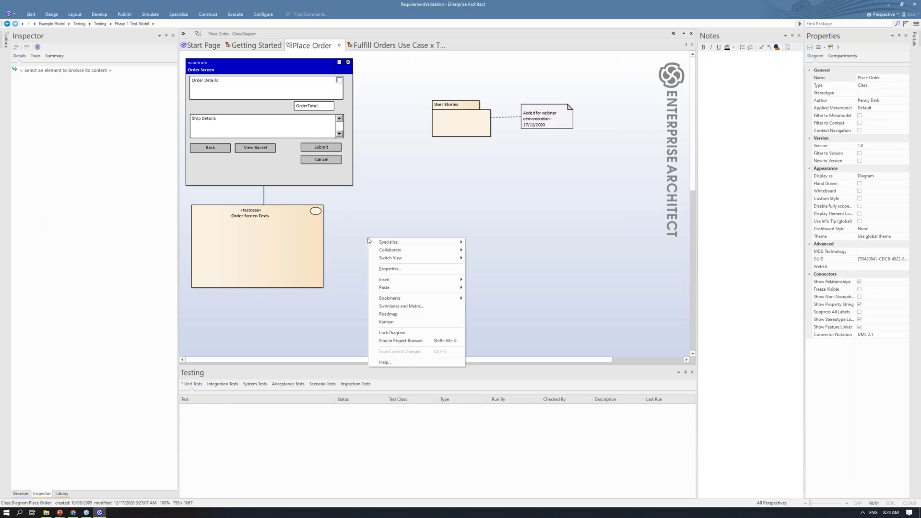
double_click(413, 269)
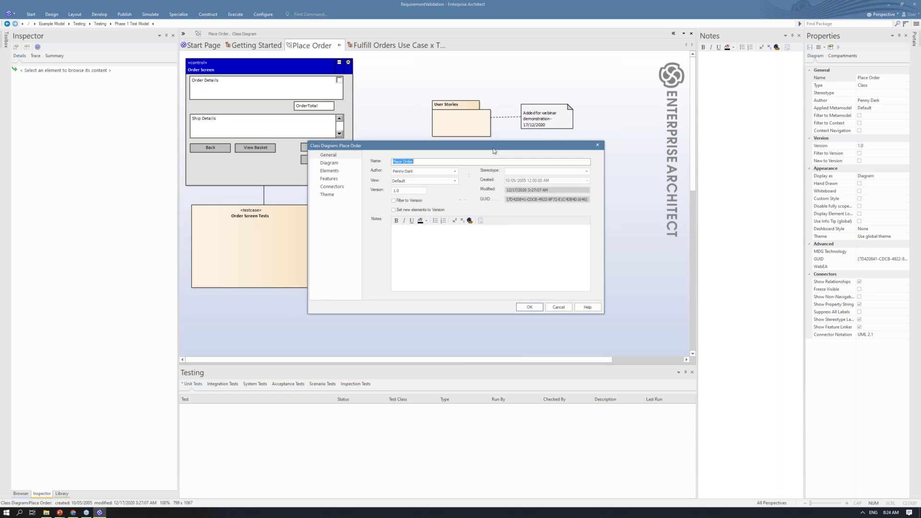
click(329, 174)
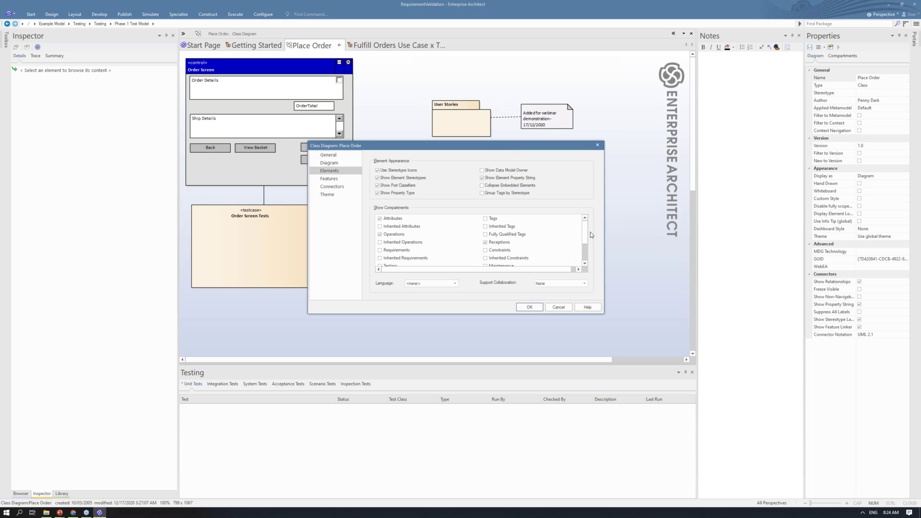
scroll(585, 234, down, 1)
scroll(584, 235, down, 2)
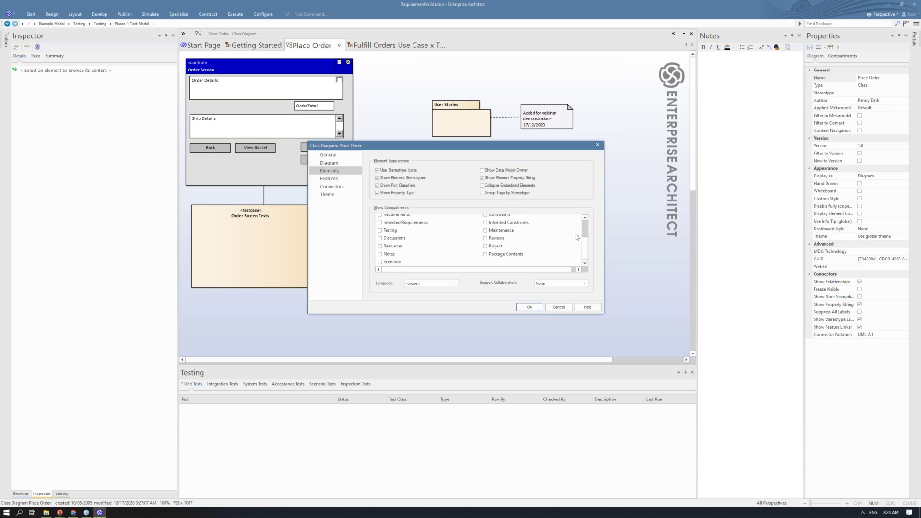
click(379, 231)
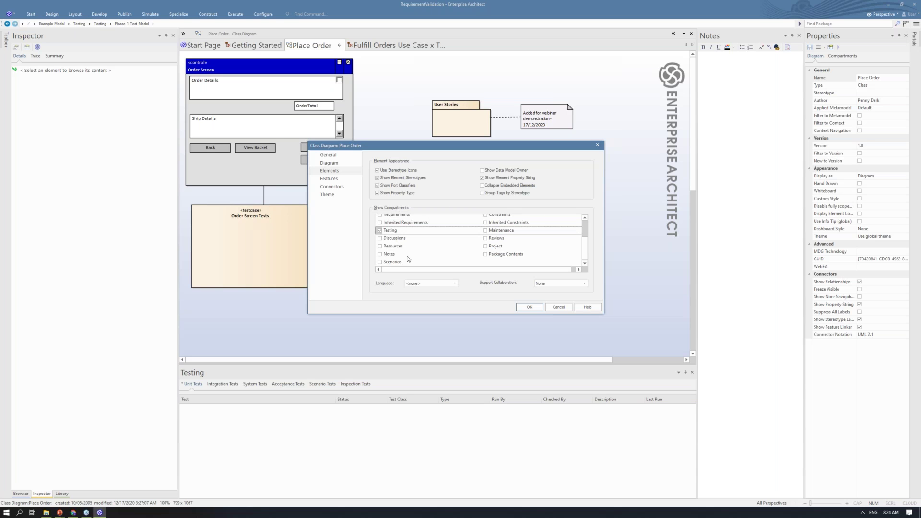
click(379, 262)
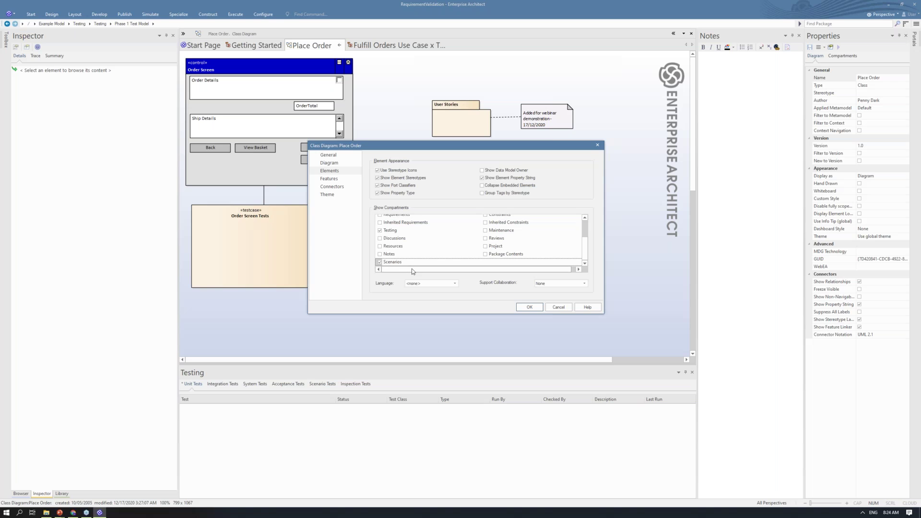
mouse_move(588, 246)
mouse_down()
mouse_move(585, 223)
mouse_move(583, 249)
mouse_up()
click(528, 308)
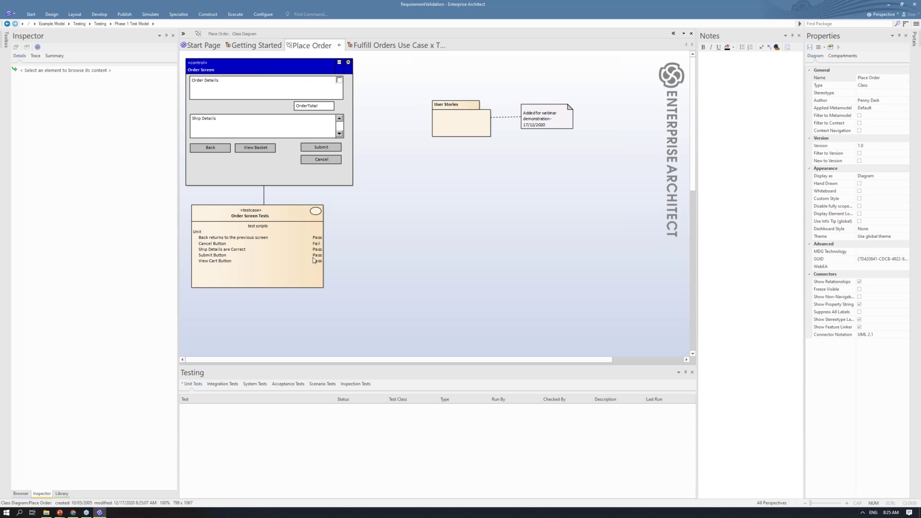
click(223, 246)
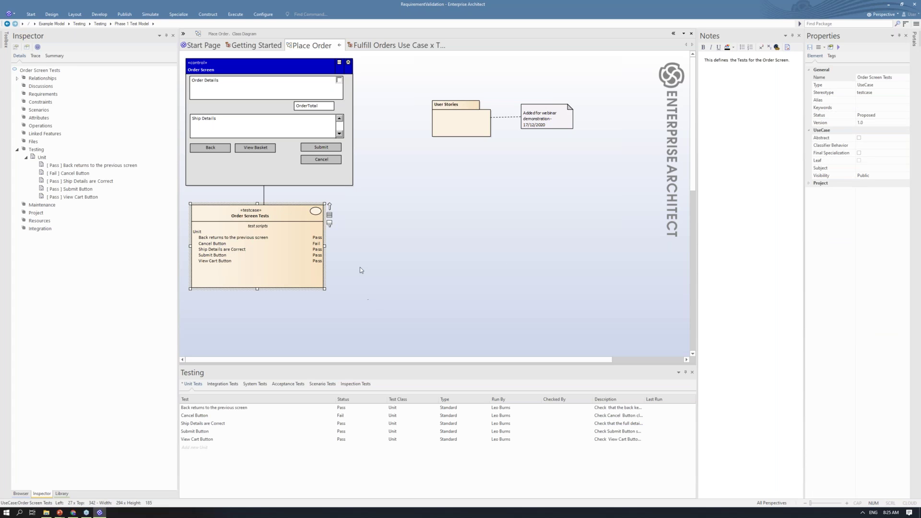
Locate the User Stories package in the project Browser and open its Manage Inventory User Stories diagram.
click(465, 127)
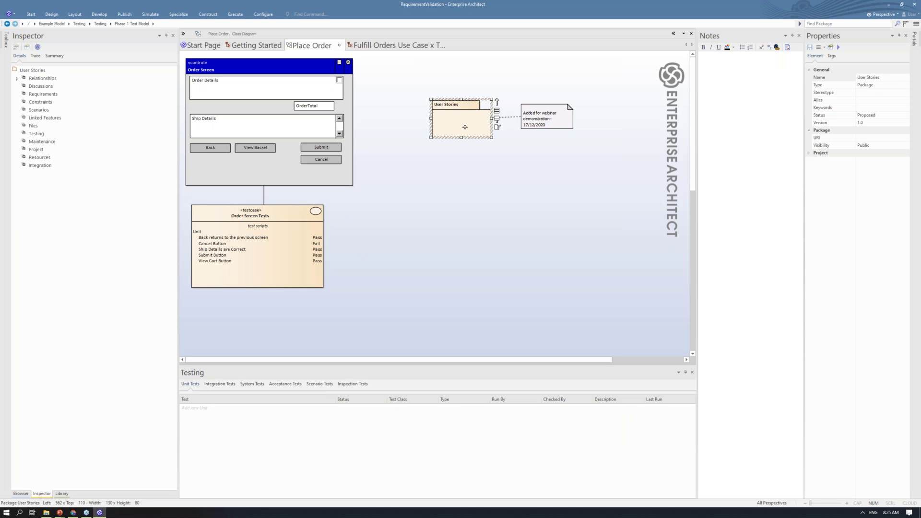
key(alt+g)
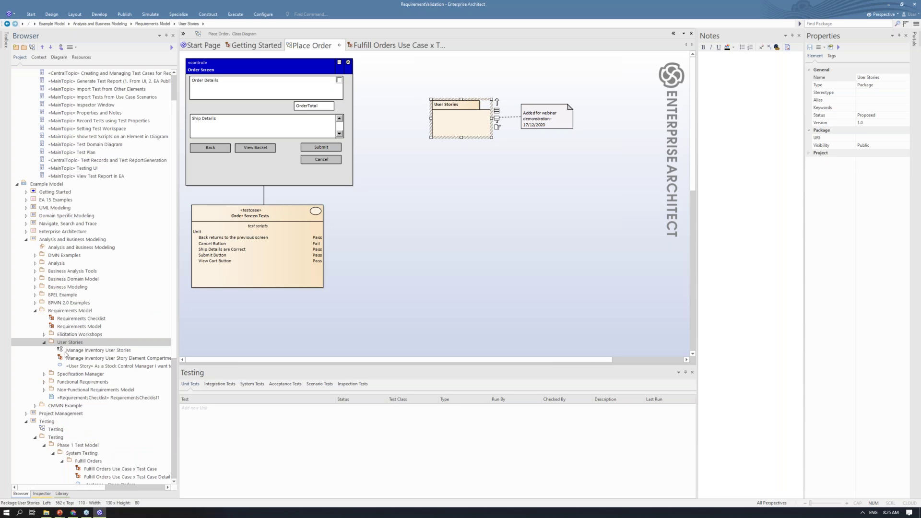
double_click(67, 351)
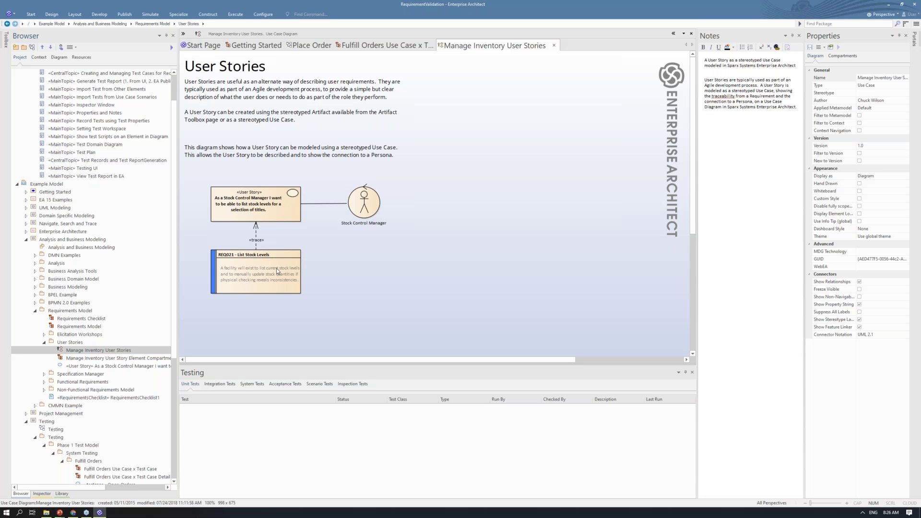
Inspect the properties of the Stock Control Manager user story element and close them.
click(281, 212)
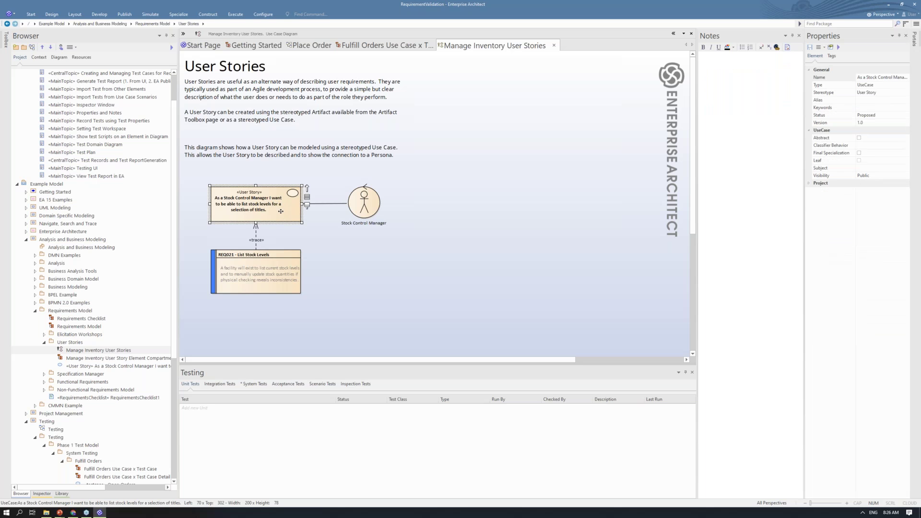
click(281, 210)
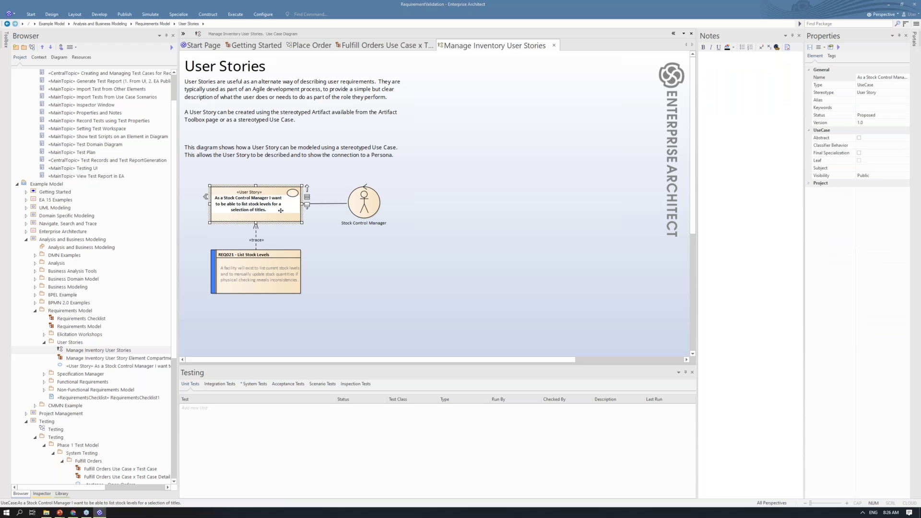
double_click(280, 210)
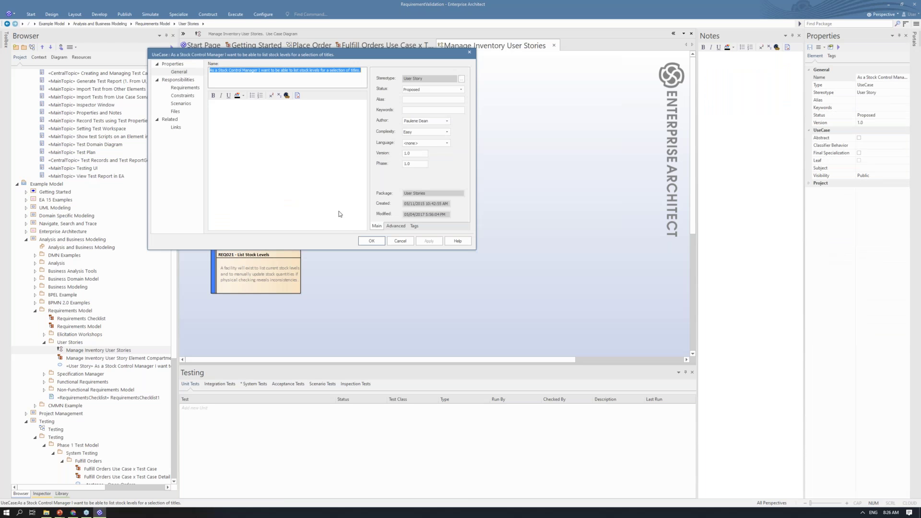
click(375, 242)
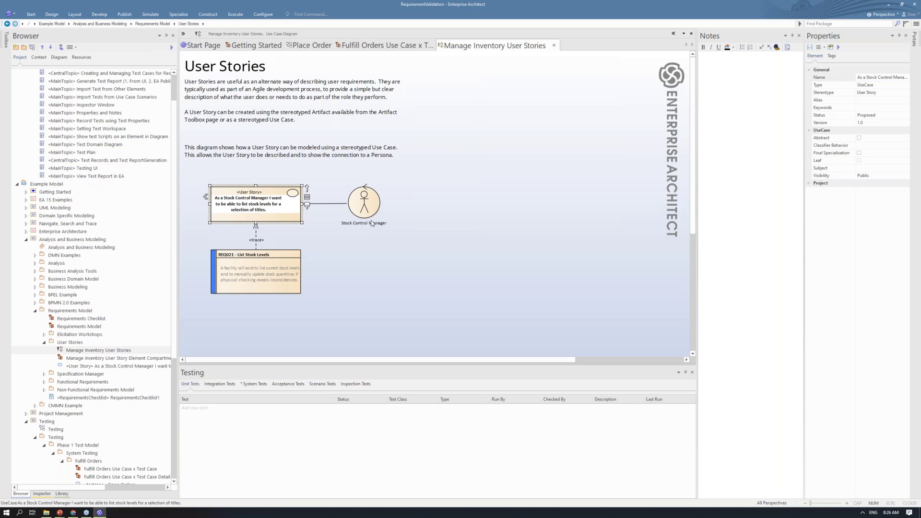
Open the Manage Inventory User Story Element Compartments diagram and view the appearance options of its user story element.
double_click(79, 358)
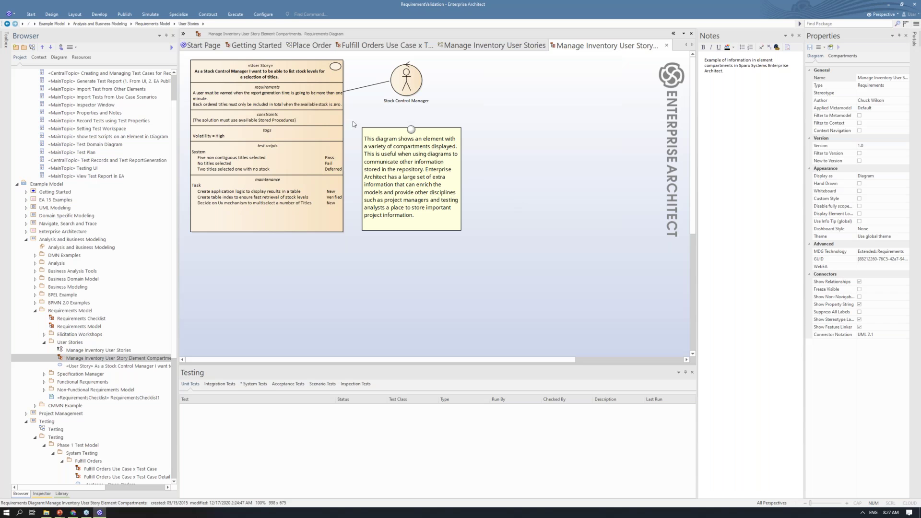
click(342, 128)
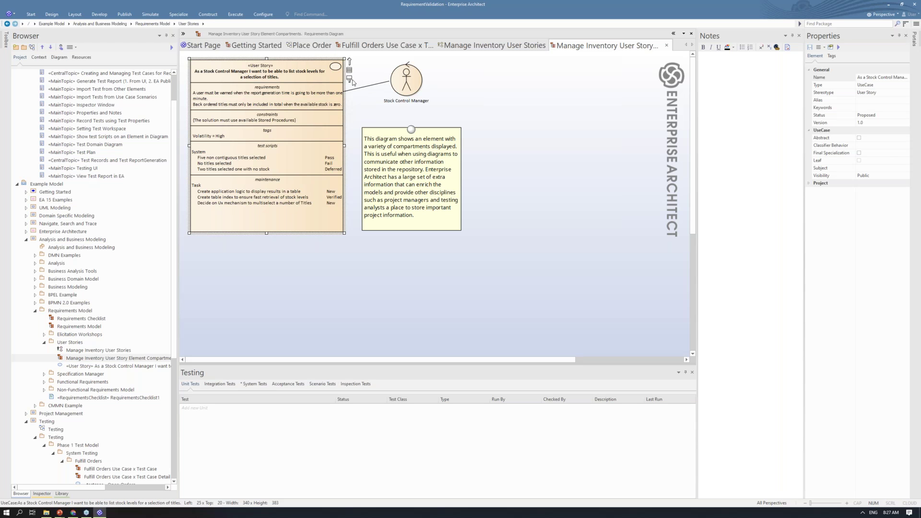
click(349, 78)
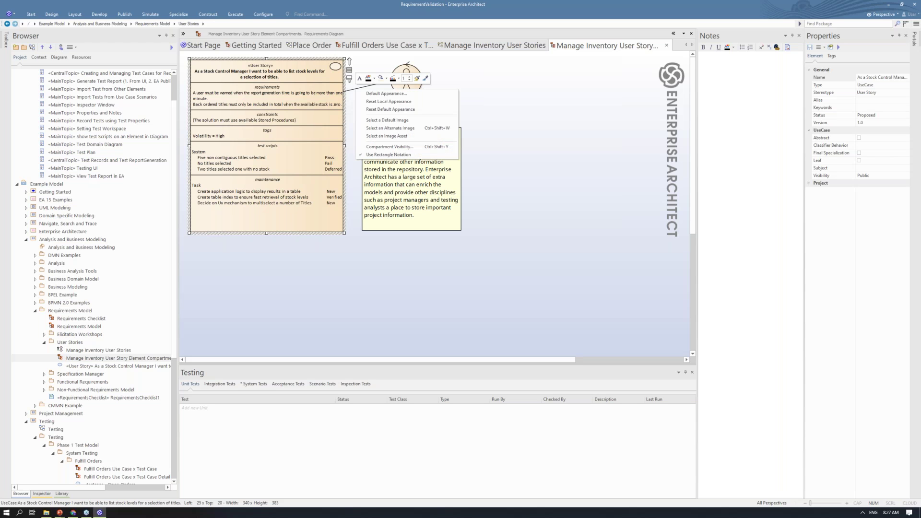
View the review options for the user story element and close the Collaborate window.
click(349, 71)
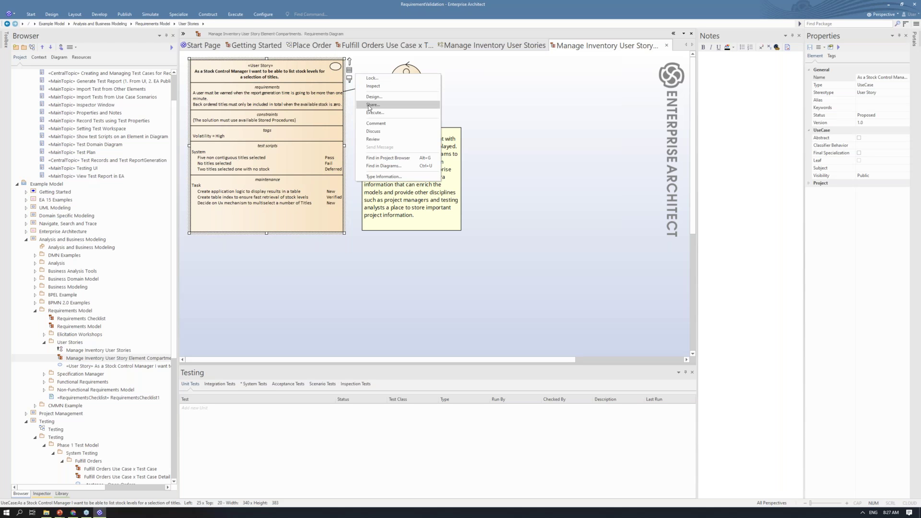
click(373, 139)
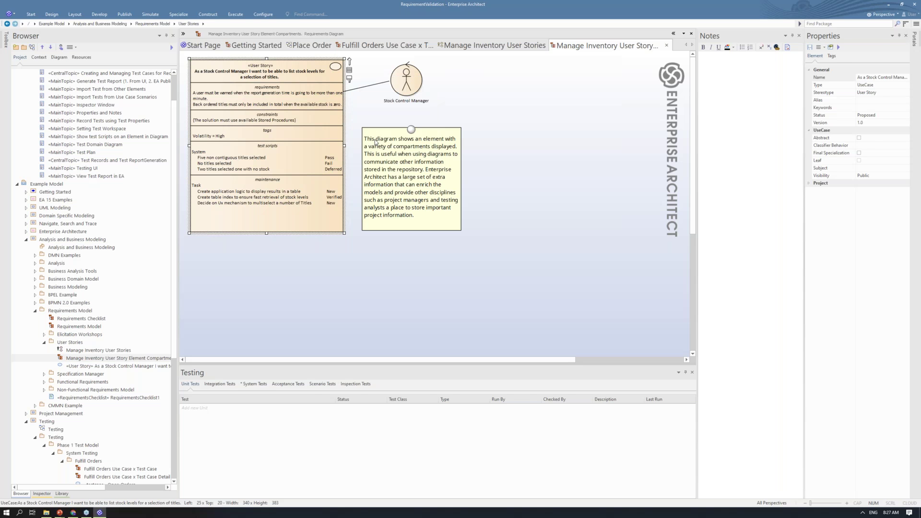
right_click(844, 74)
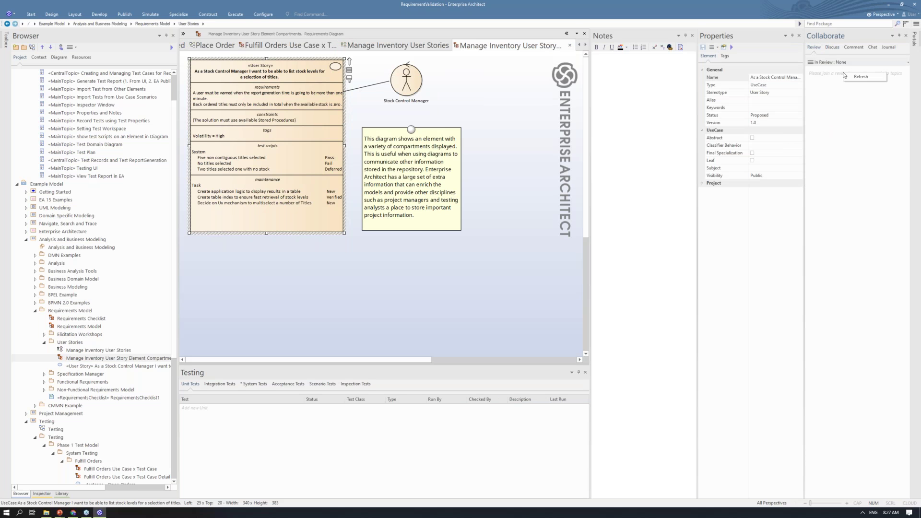
click(839, 74)
click(898, 36)
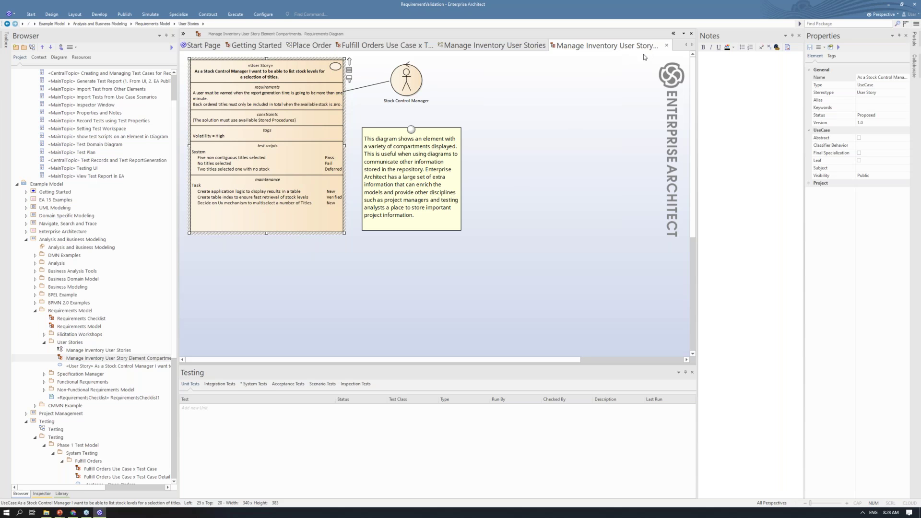
Close the two Manage Inventory user story diagrams and the Place Order diagram to return to the Testing in EA mind map.
click(666, 45)
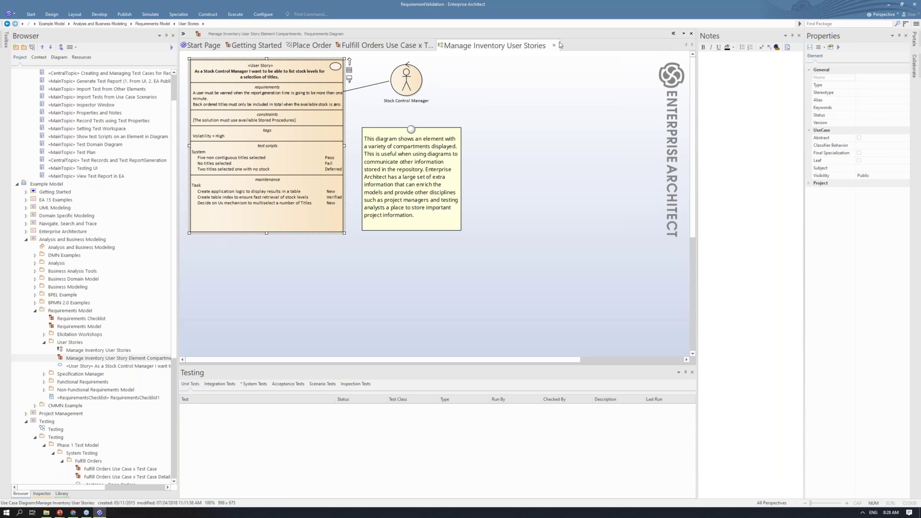
click(554, 45)
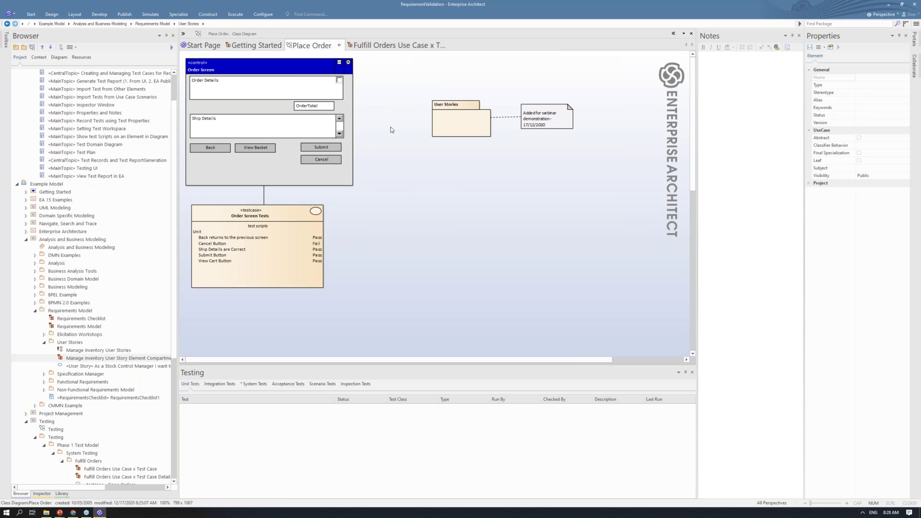
click(340, 45)
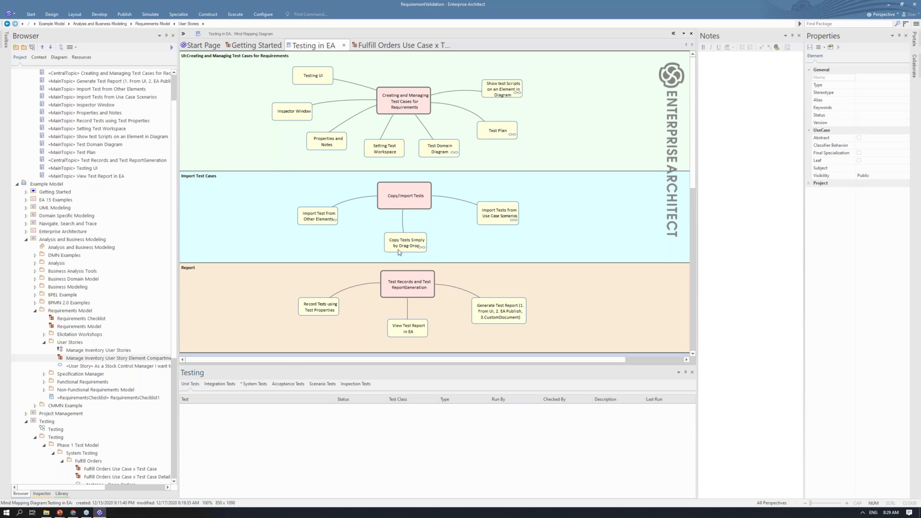
Try to add a unit test named "Copy test should copy every property of the original test" to the Copy/Import Tests topic.
click(395, 208)
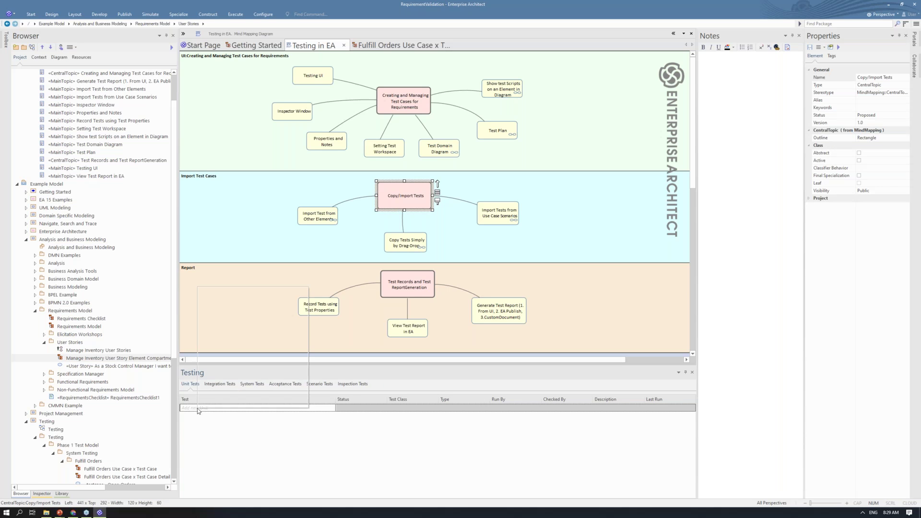
right_click(197, 409)
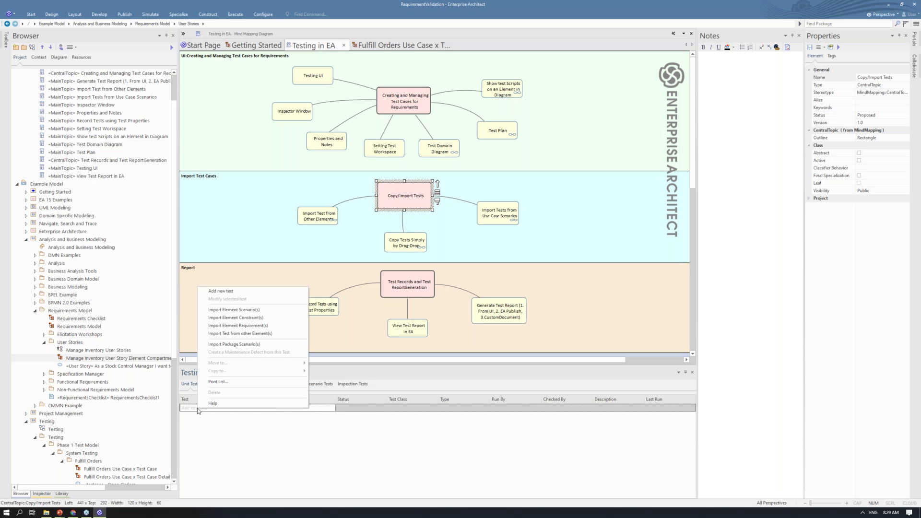
click(226, 292)
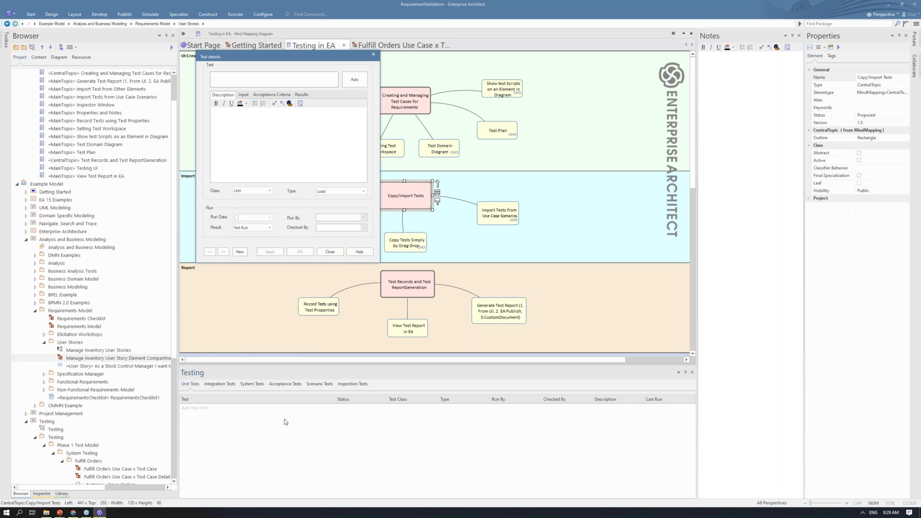
text(Copy test should copy every property of the origina)
click(281, 251)
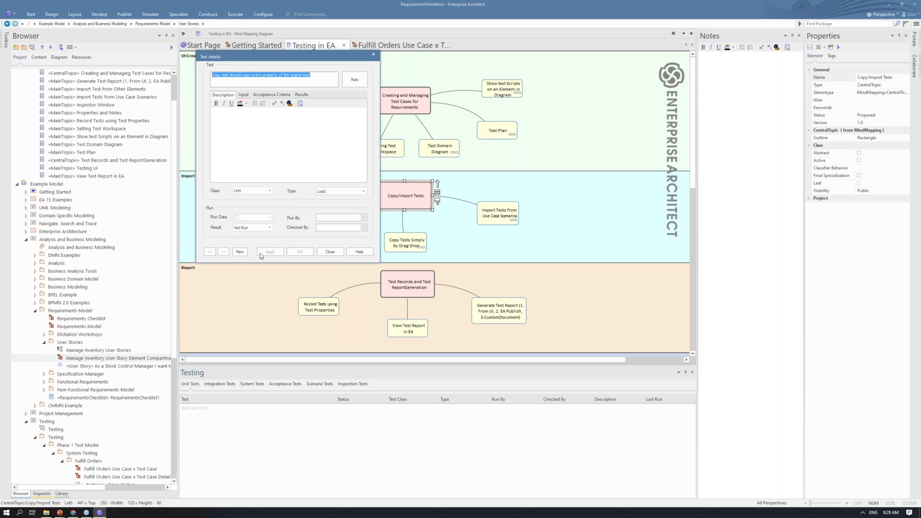
click(297, 75)
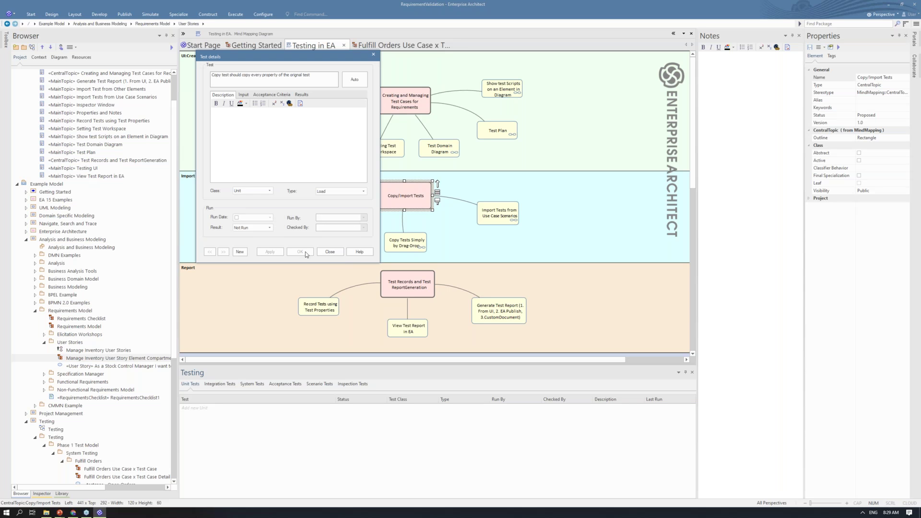
click(329, 252)
Start another unit test for Copy/Import Tests named "Copy test should capture all attributes of the original test".
click(211, 408)
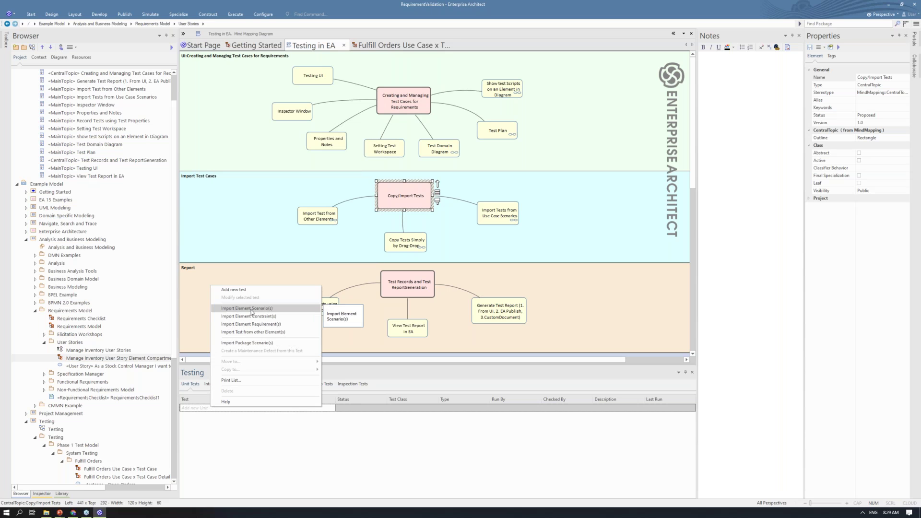
click(248, 292)
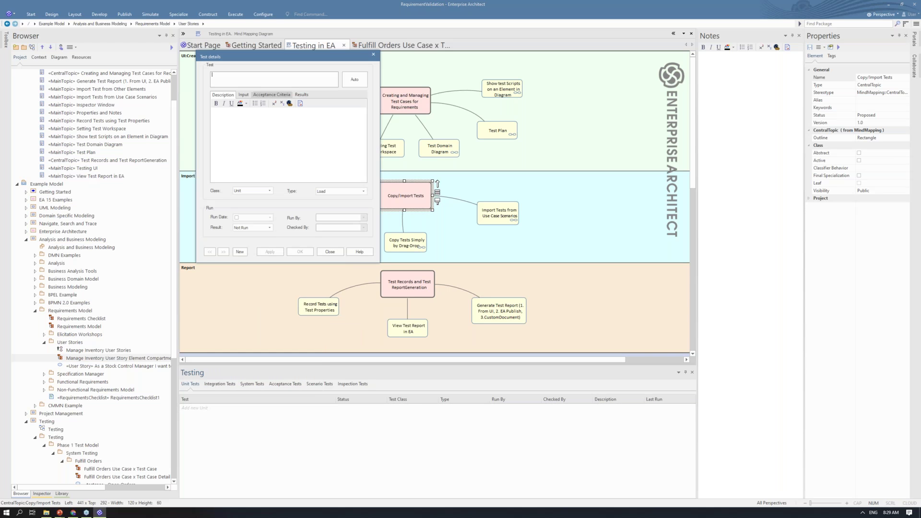
text(Copy tst should capture all attributes of the original test)
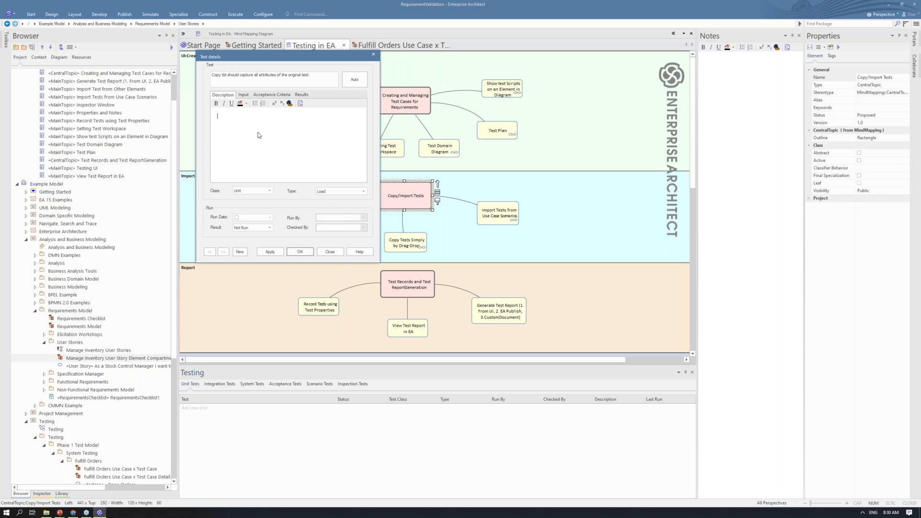
click(223, 75)
text(e)
Copy the new test's name into its description and try to save the test.
drag(311, 75, 211, 75)
key(ctrl+c)
click(240, 127)
key(ctrl+v)
click(294, 253)
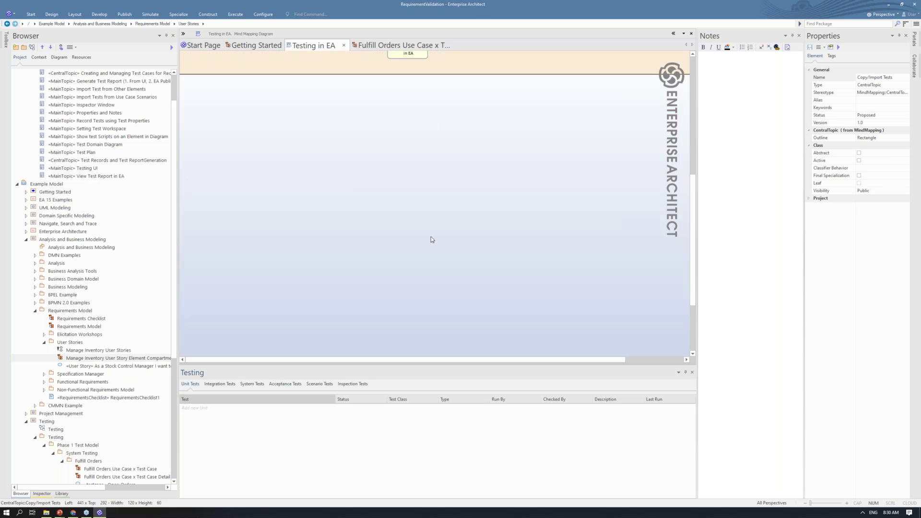
click(270, 408)
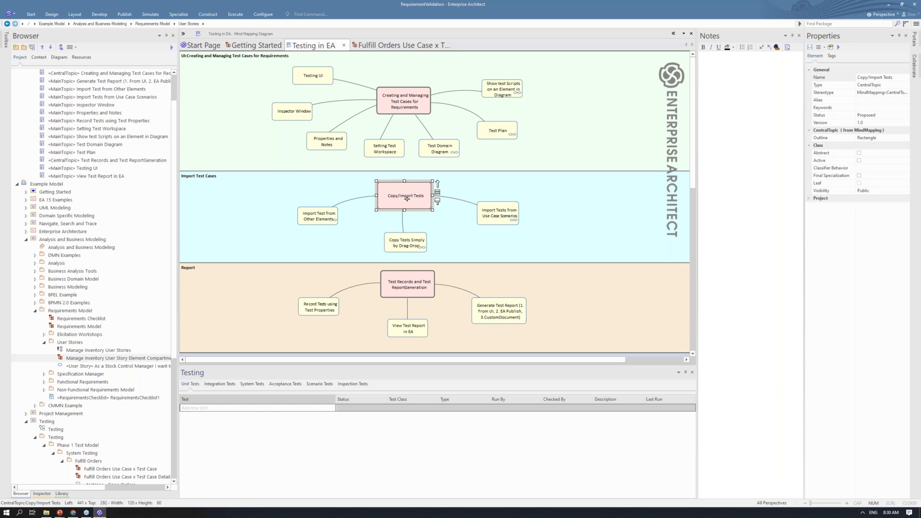
Close the Getting Started diagram and open the Element - Internal Tests diagram through the Testing diagram.
click(277, 47)
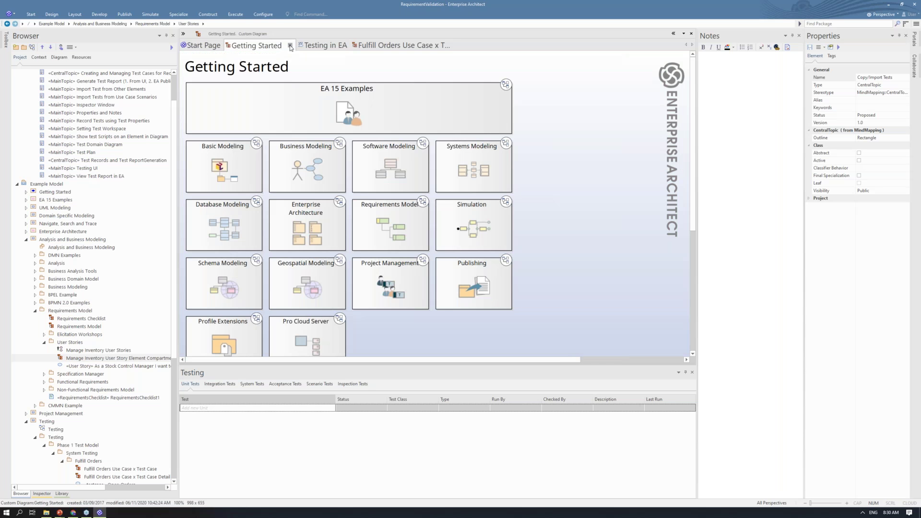
click(289, 45)
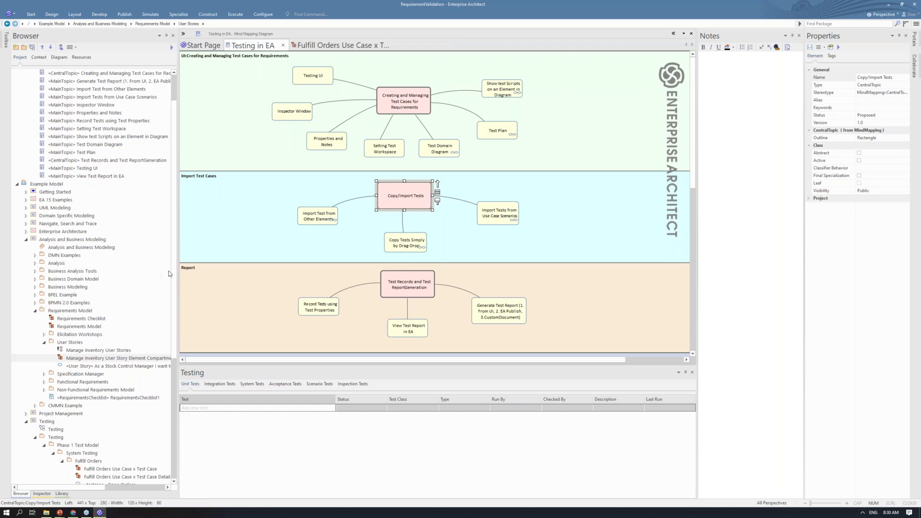
scroll(52, 343, down, 4)
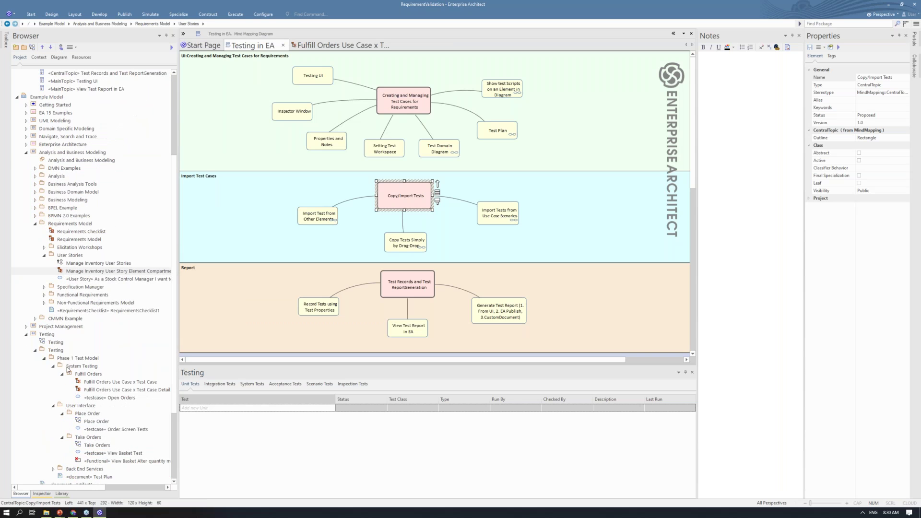
double_click(54, 343)
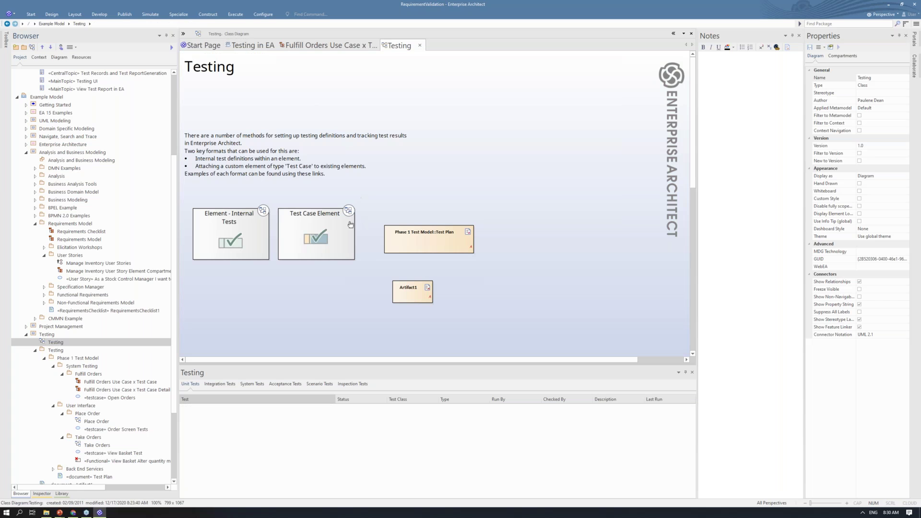
double_click(250, 236)
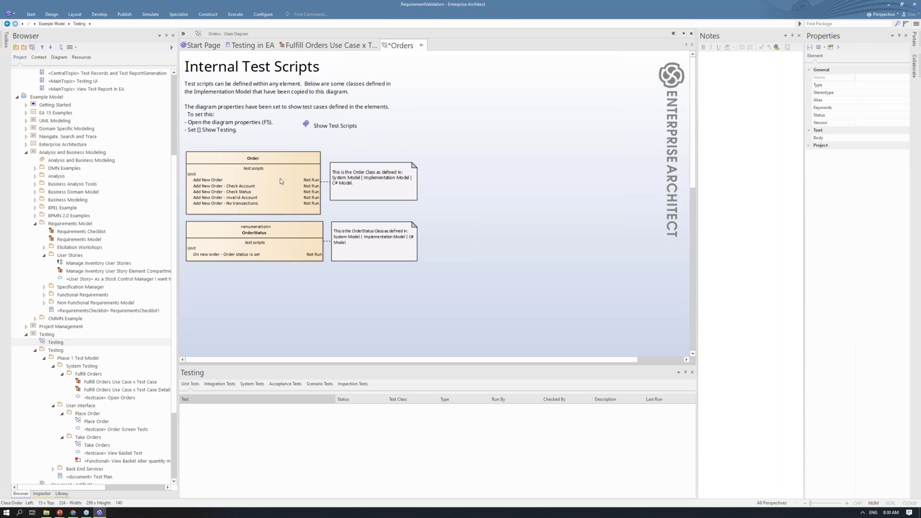
Add a unit test named "Add new tes case" to the Order class, with the same text as its description.
click(281, 181)
right_click(206, 449)
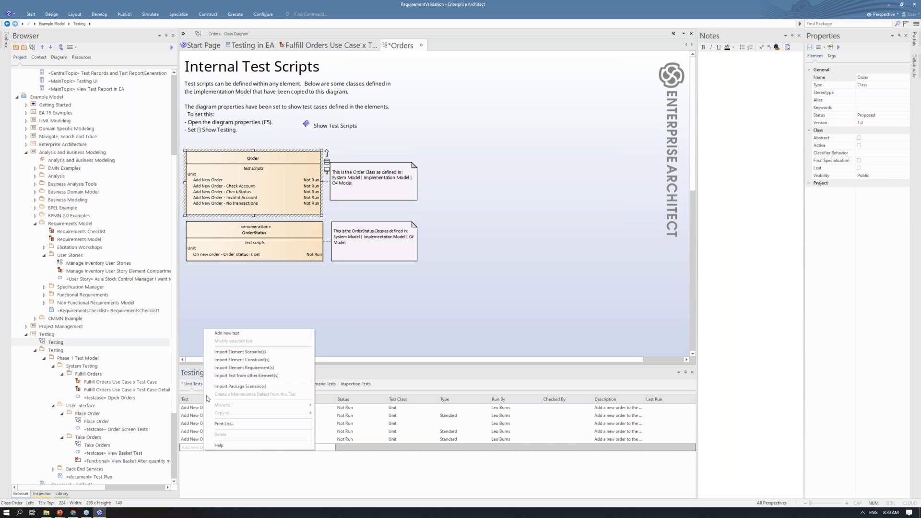
click(247, 332)
text(Add new tes cat)
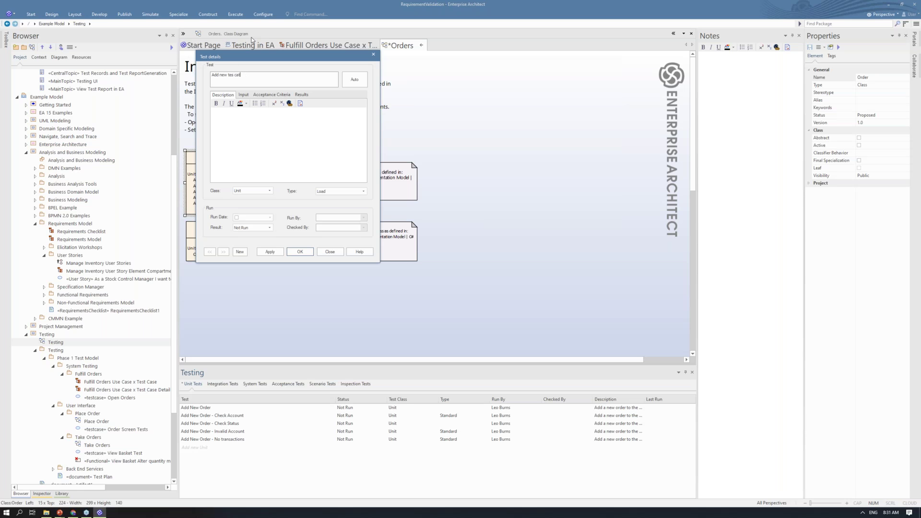
drag(244, 85, 183, 76)
click(244, 115)
key(ctrl+v)
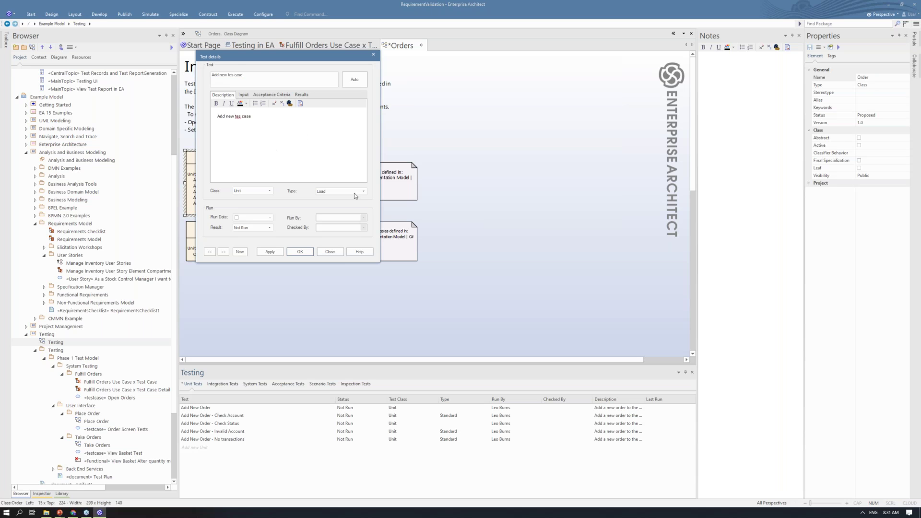
click(292, 253)
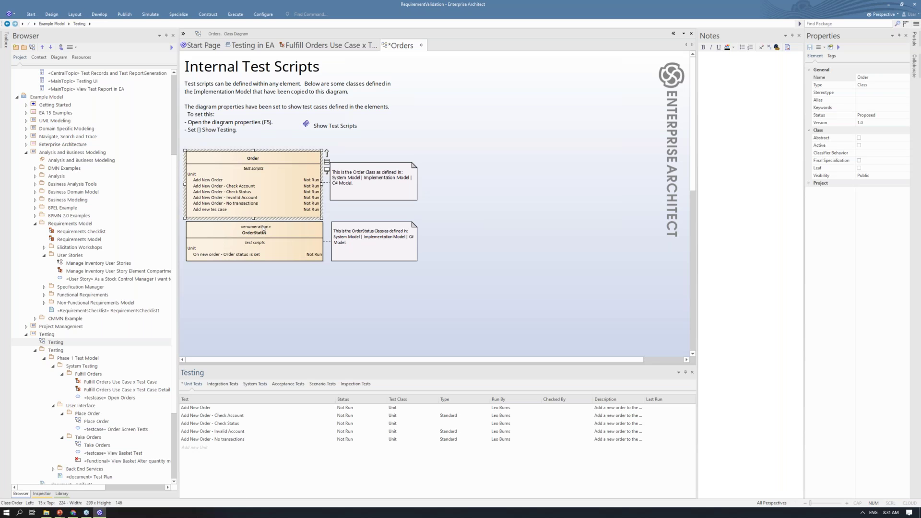
Select the "Add new tes case" unit test of the Order class and delete it.
click(209, 209)
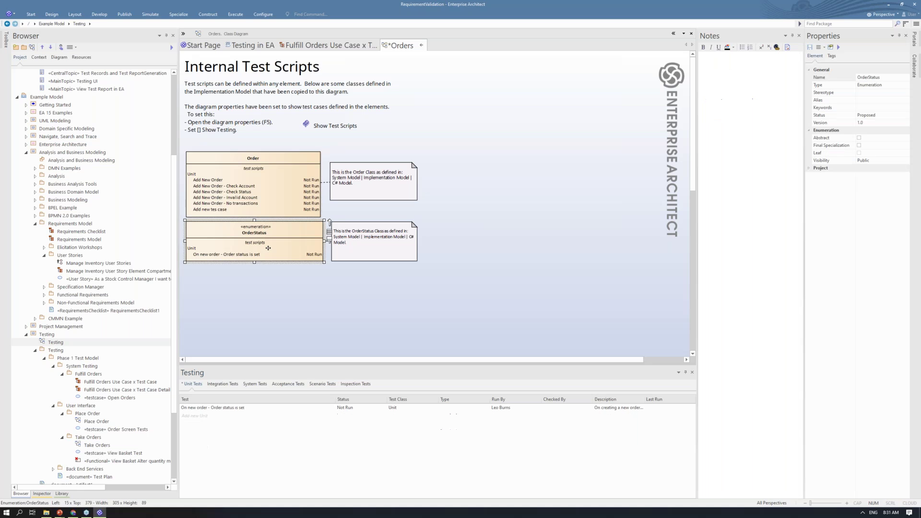
click(274, 211)
click(274, 211)
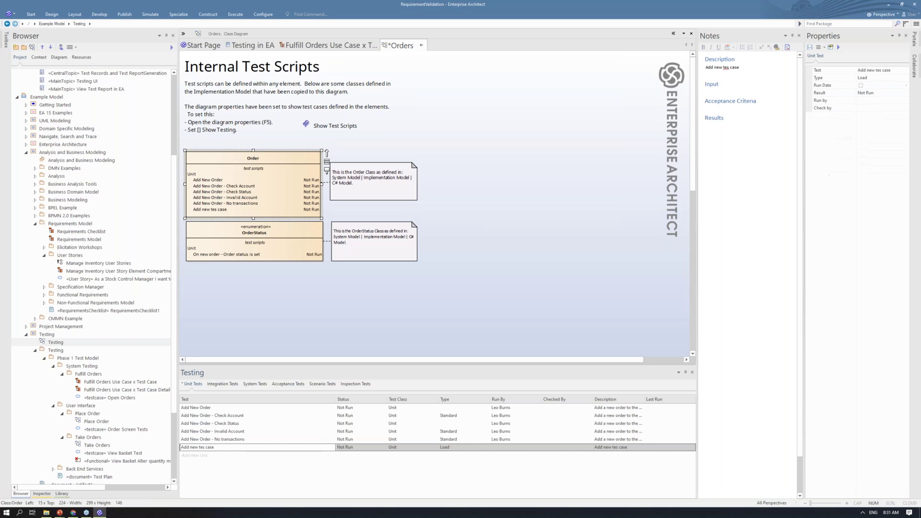
right_click(209, 447)
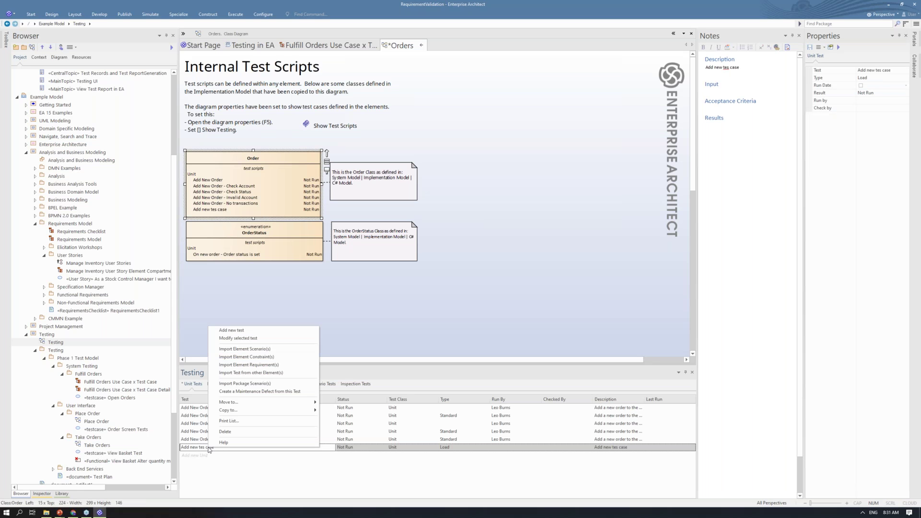
click(237, 432)
click(451, 277)
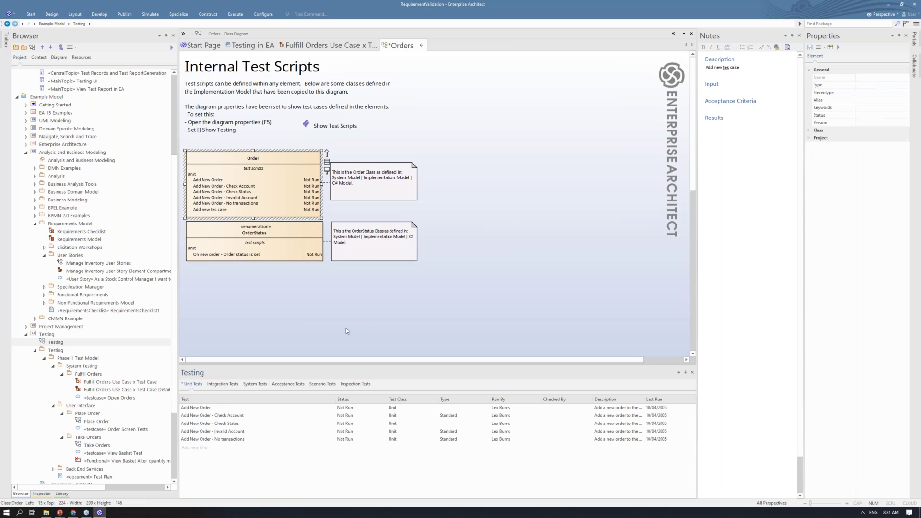
Close the Orders diagram and save its changes.
click(421, 45)
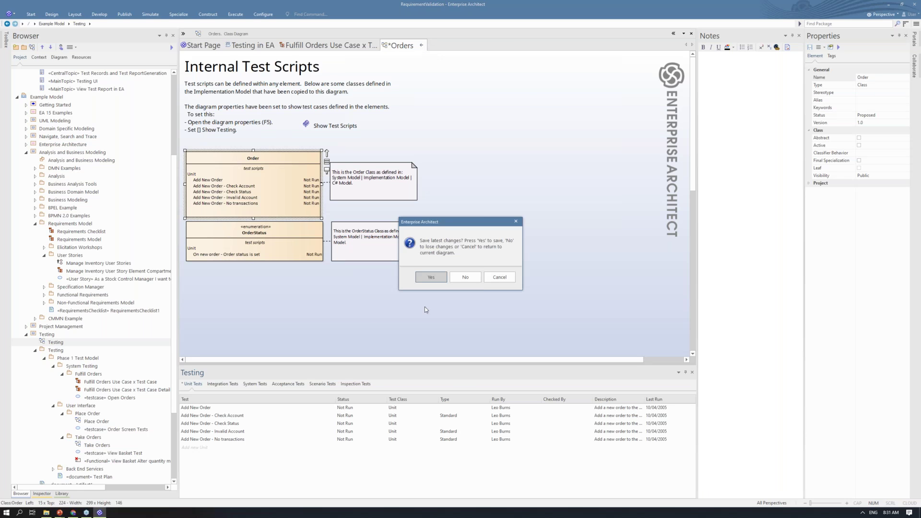
click(431, 277)
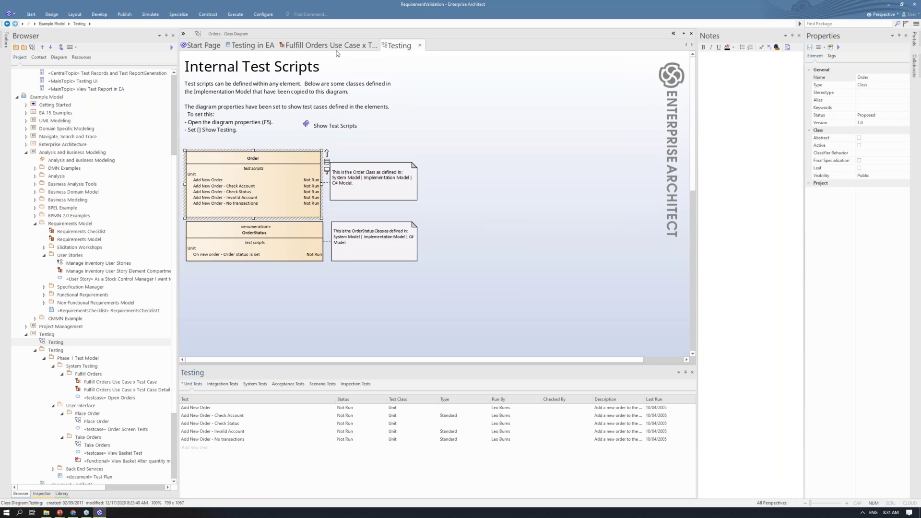
Open the diagram linked to the Import Test from Other Elements topic and view the import options for the Open Orders system tests.
click(266, 48)
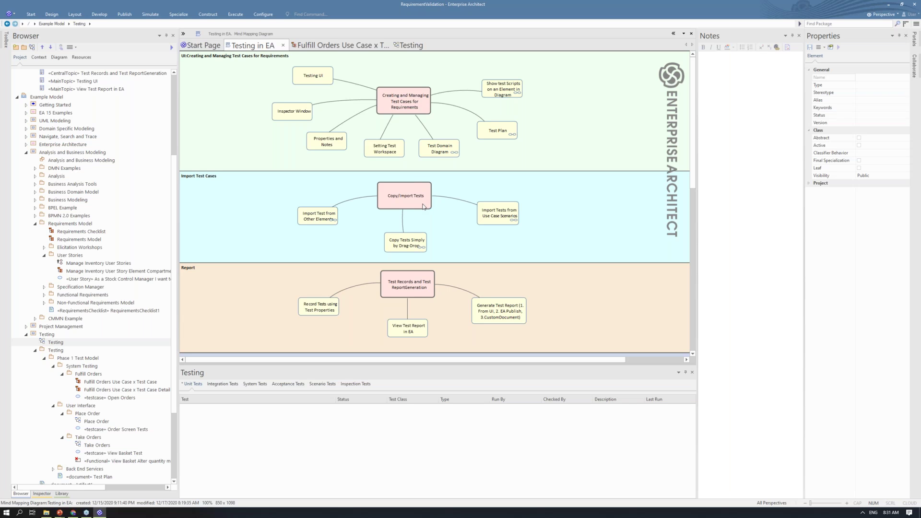
double_click(317, 219)
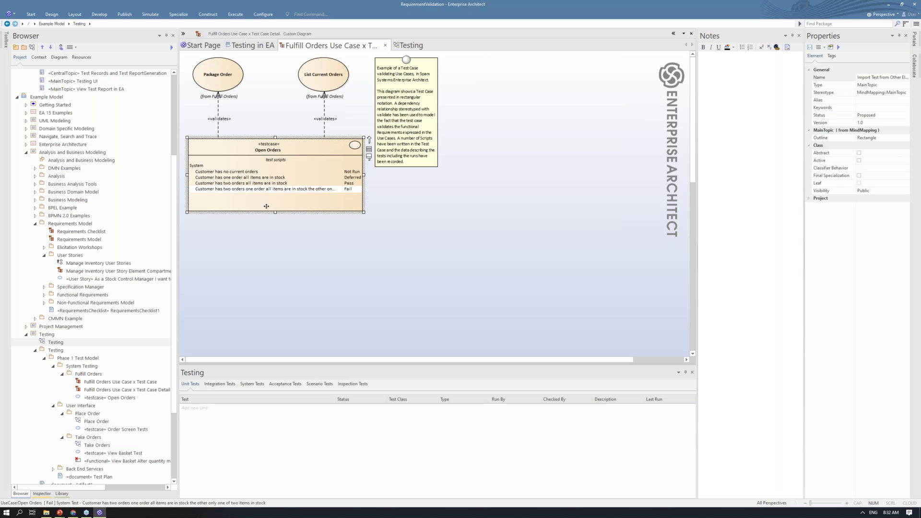
right_click(265, 206)
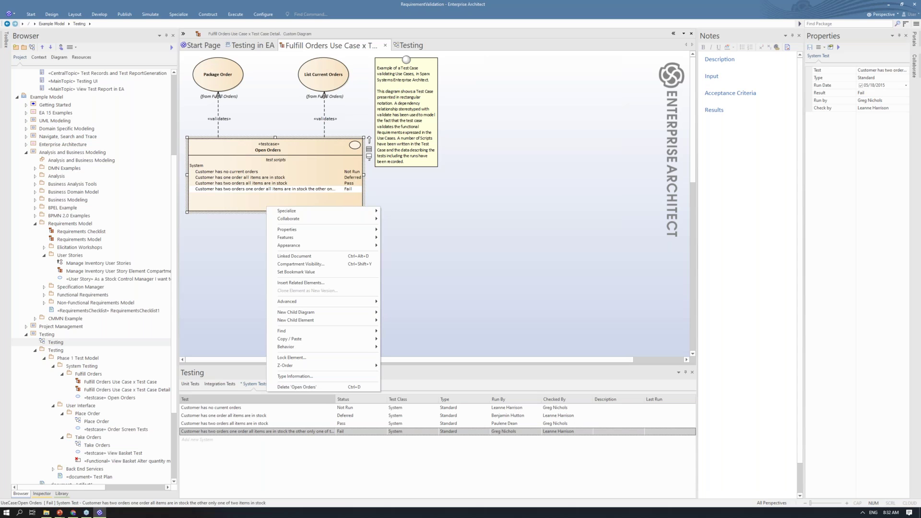
right_click(232, 440)
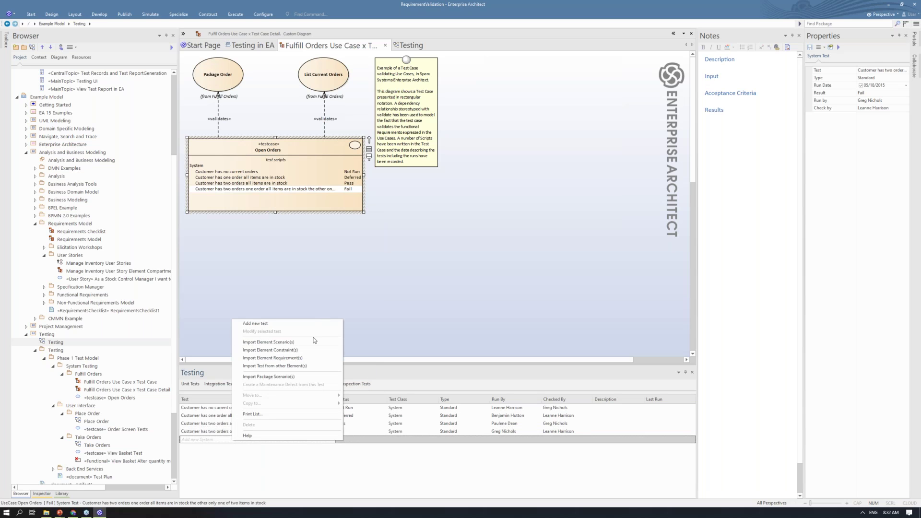
click(220, 441)
right_click(221, 442)
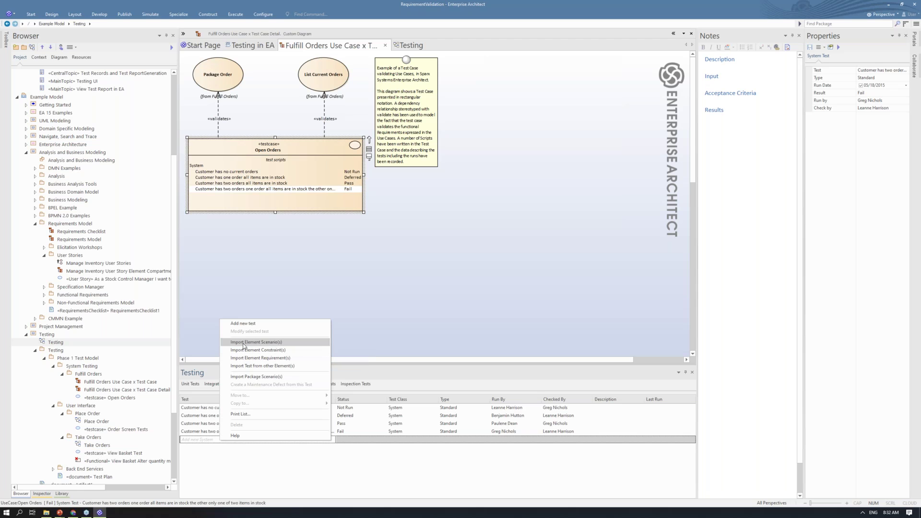
Import all tests of the Order class into the Open Orders test case as Unit tests.
click(191, 384)
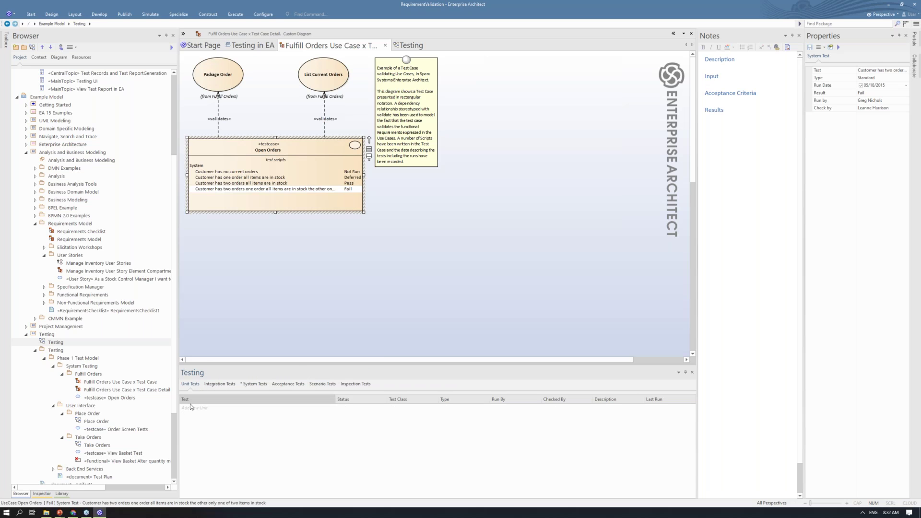
right_click(191, 408)
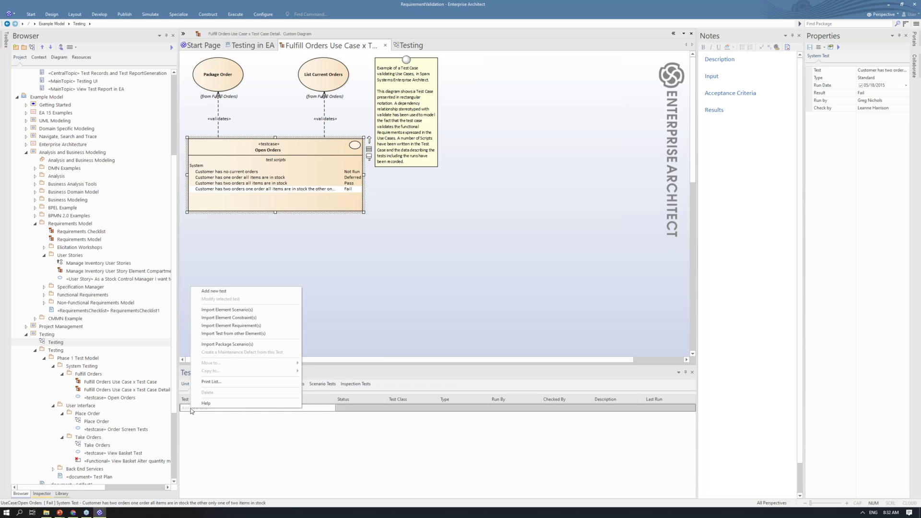
click(232, 333)
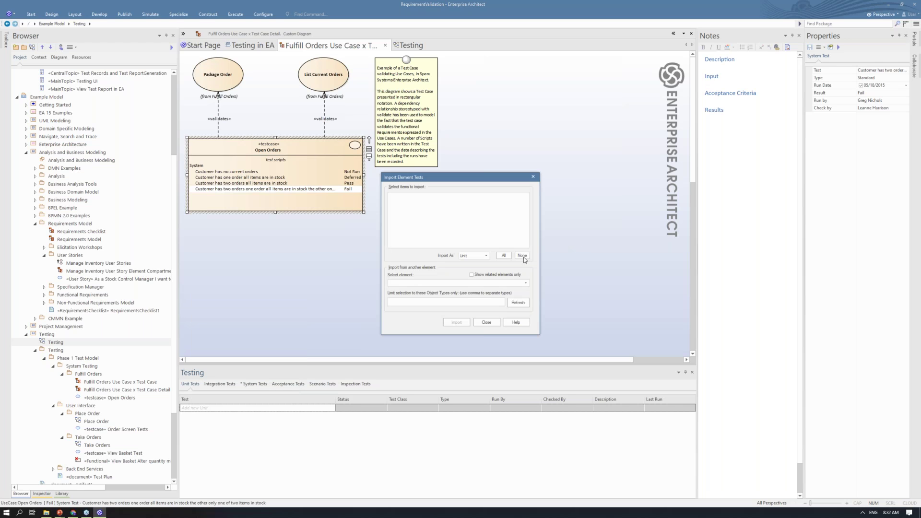
click(525, 283)
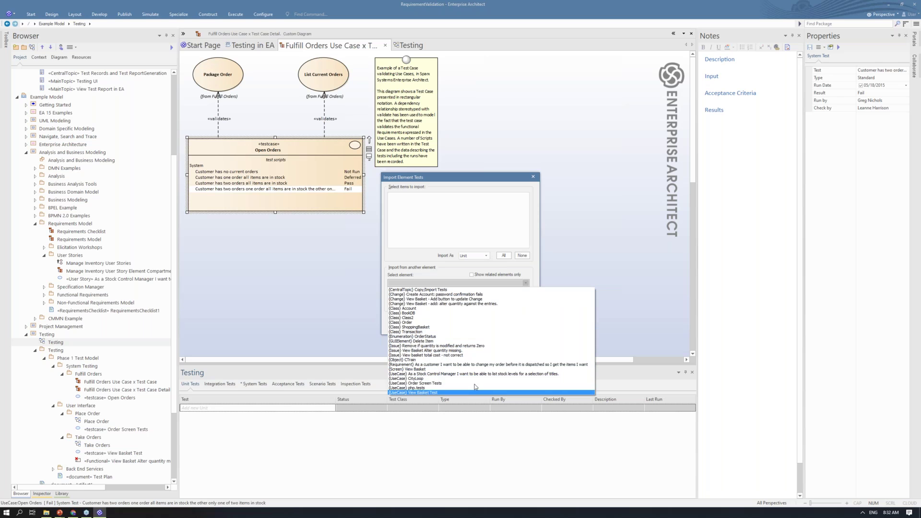
click(479, 326)
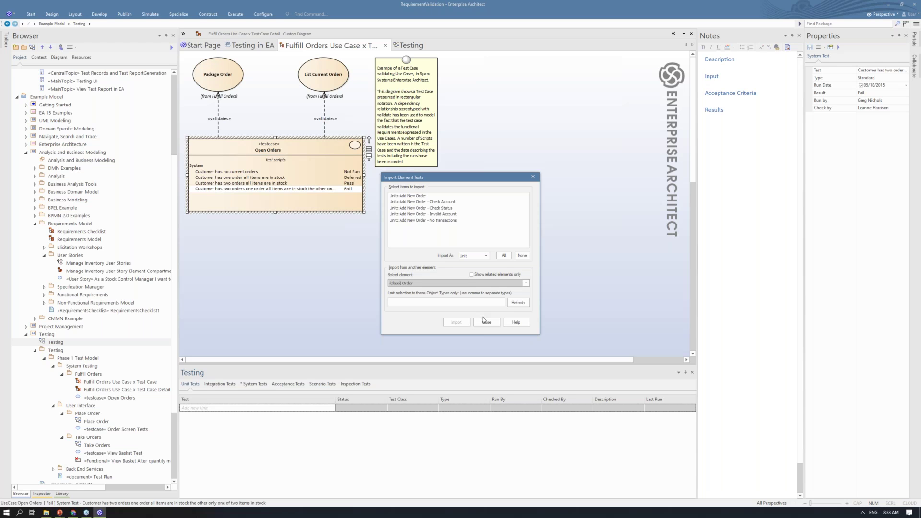
click(504, 255)
click(440, 203)
click(443, 208)
click(445, 214)
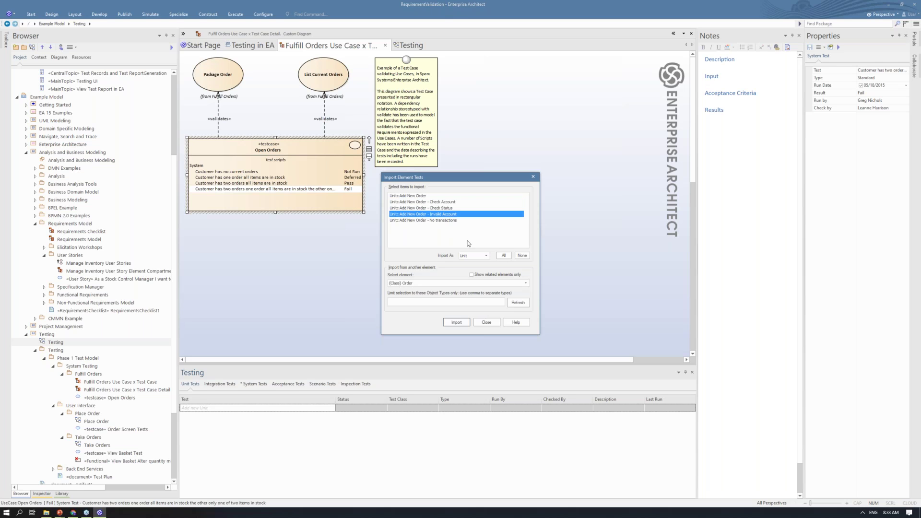
click(504, 256)
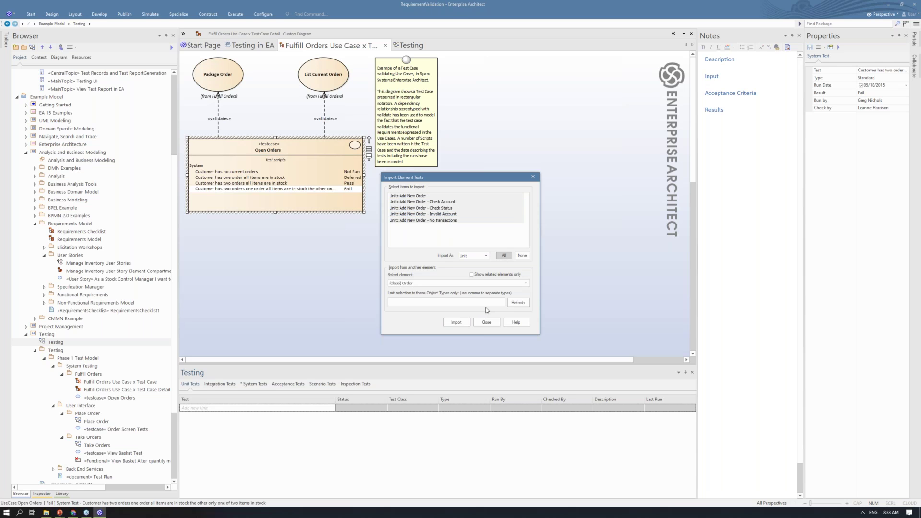
click(461, 324)
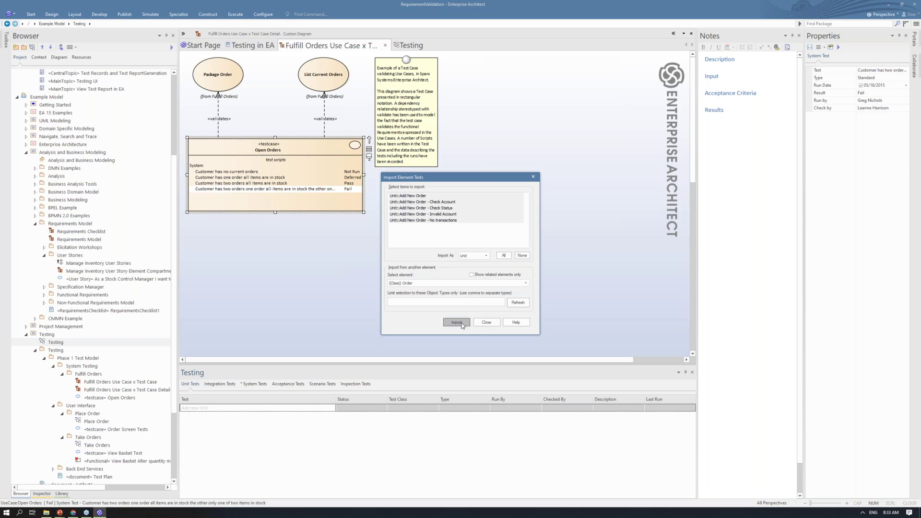
click(486, 323)
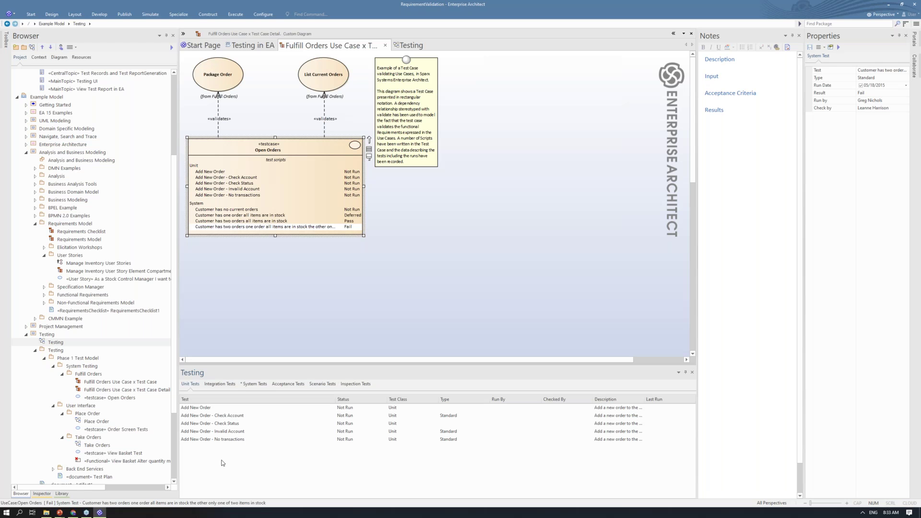
Open the requirement import for the Open Orders unit tests, look through the available import test types and cancel.
right_click(206, 453)
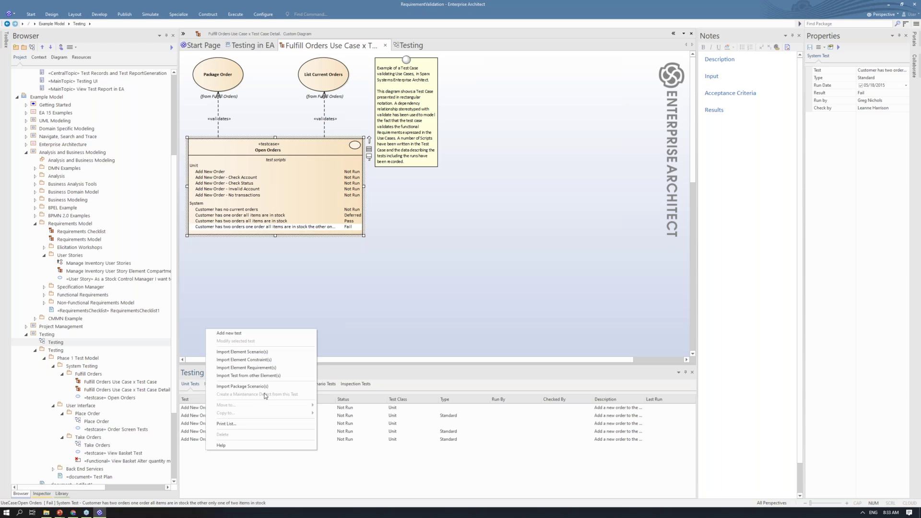
click(265, 370)
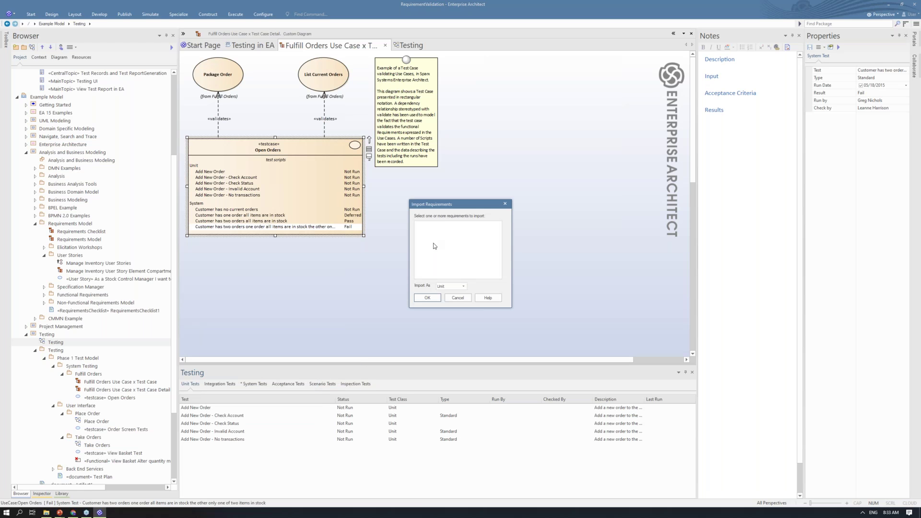
click(463, 286)
click(460, 302)
click(462, 286)
click(461, 287)
click(458, 318)
click(457, 298)
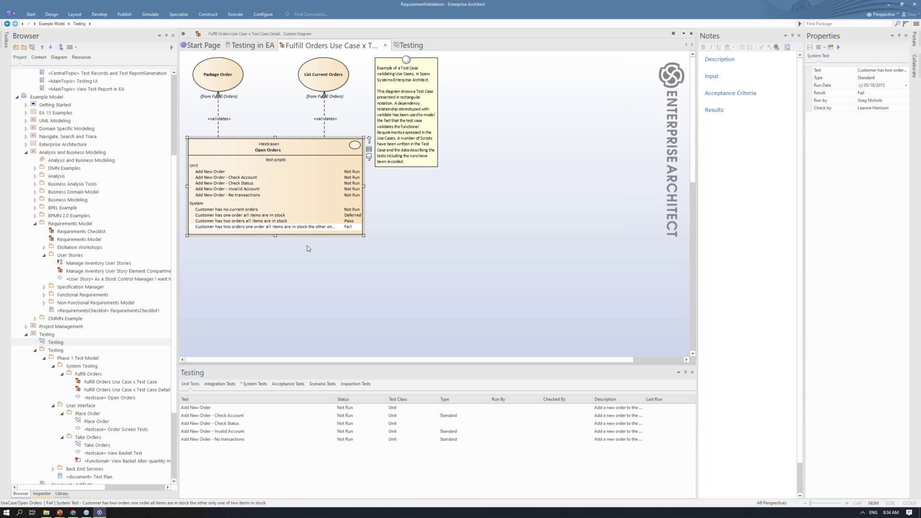
Close the test case detail diagram and reopen it from the Copy Tests Simply by Drag-Drop topic of the Testing in EA mind map.
click(385, 45)
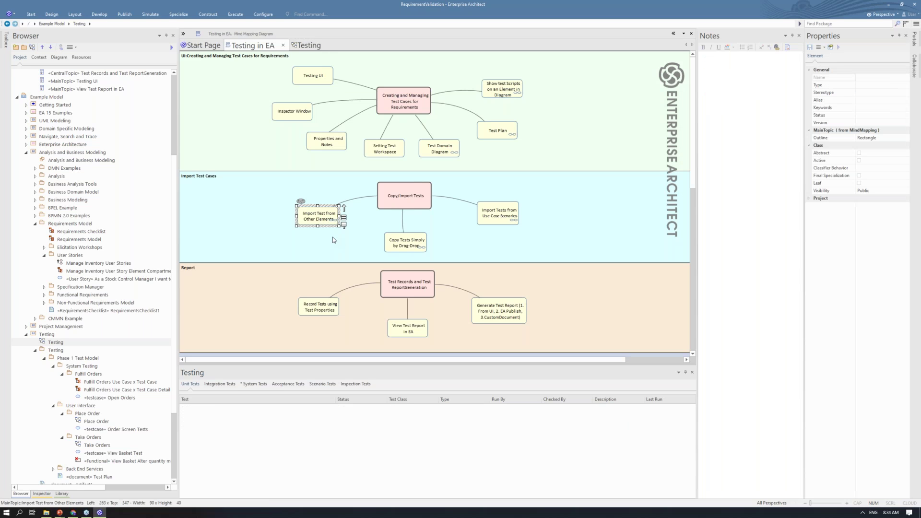
click(394, 246)
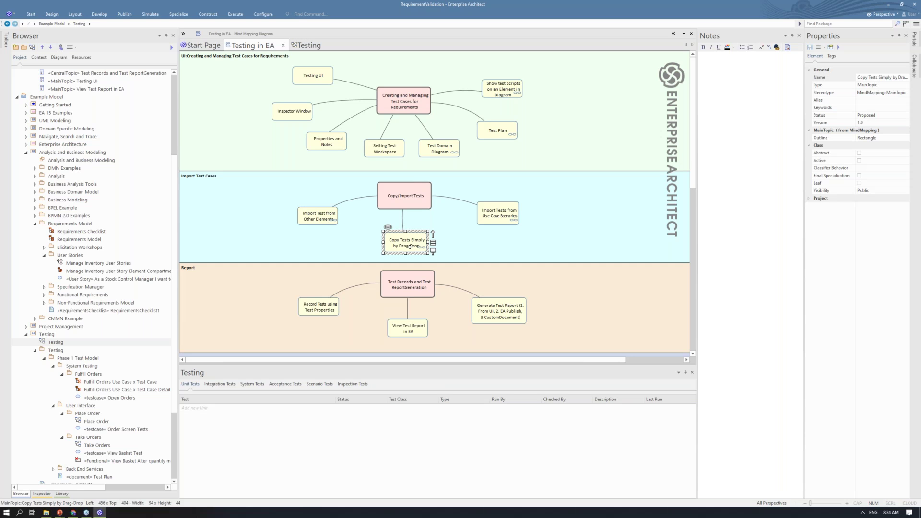
double_click(407, 244)
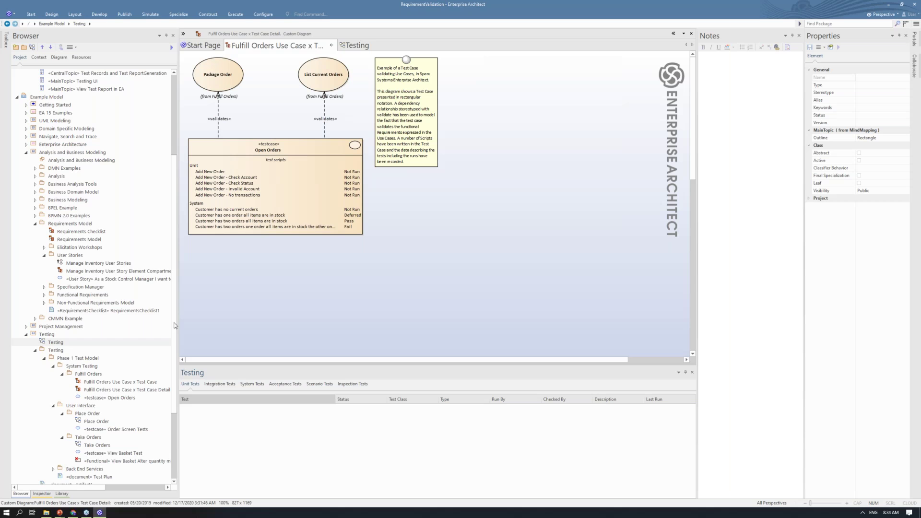
Move the "Cart Total is correct." unit test from the View Basket Test in the Take Orders package to the Open Orders test case.
scroll(110, 369, down, 4)
click(111, 368)
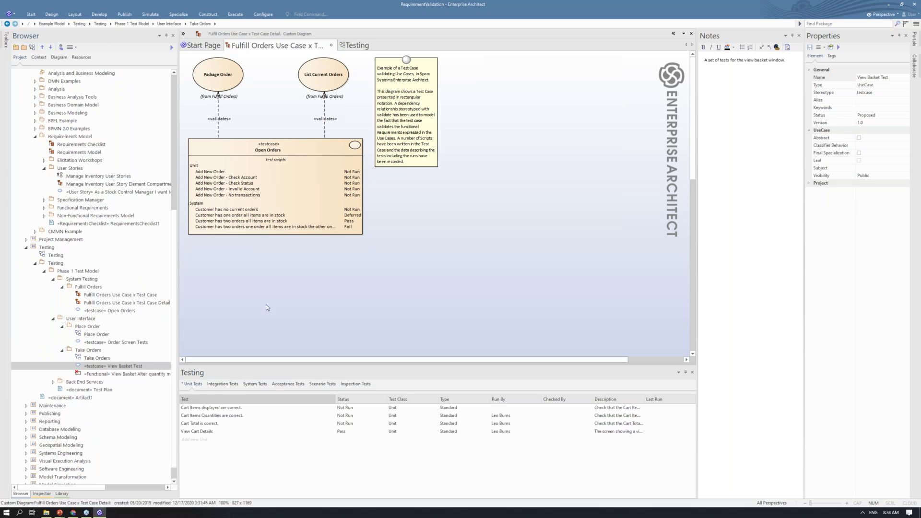
click(213, 424)
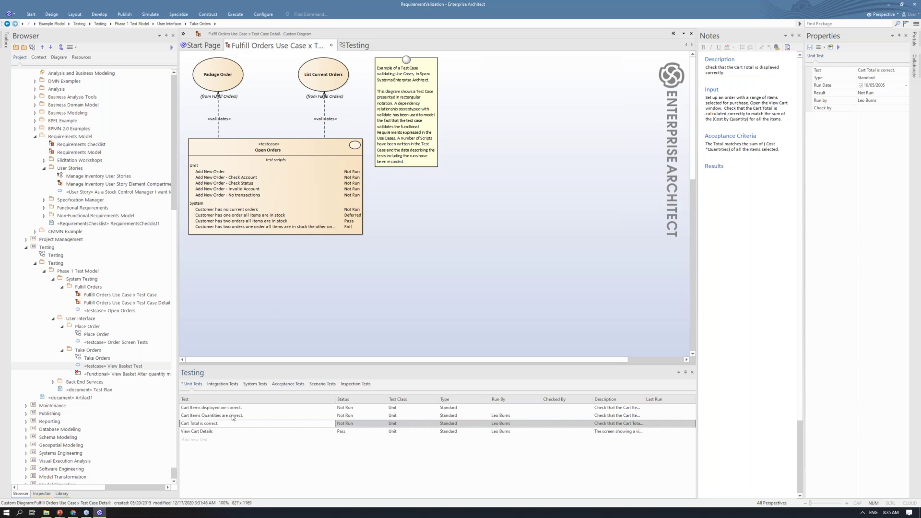
click(209, 424)
click(134, 368)
click(42, 493)
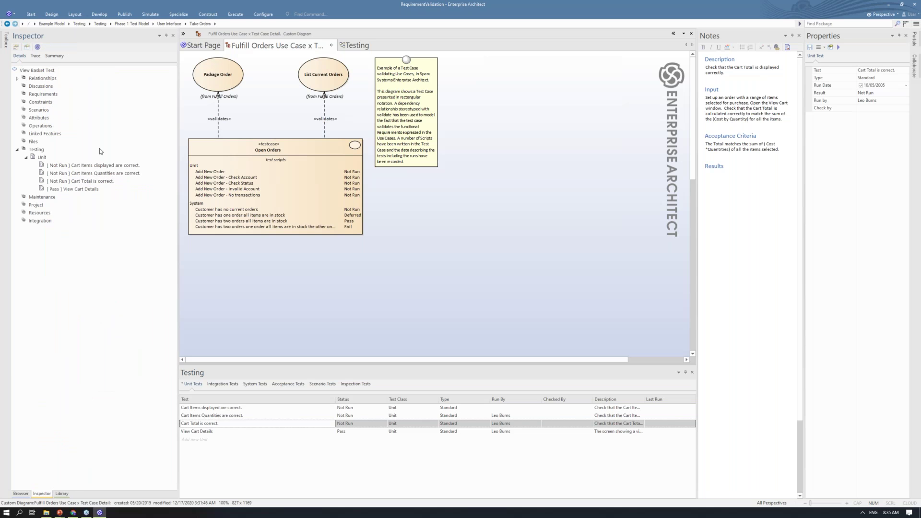
click(111, 175)
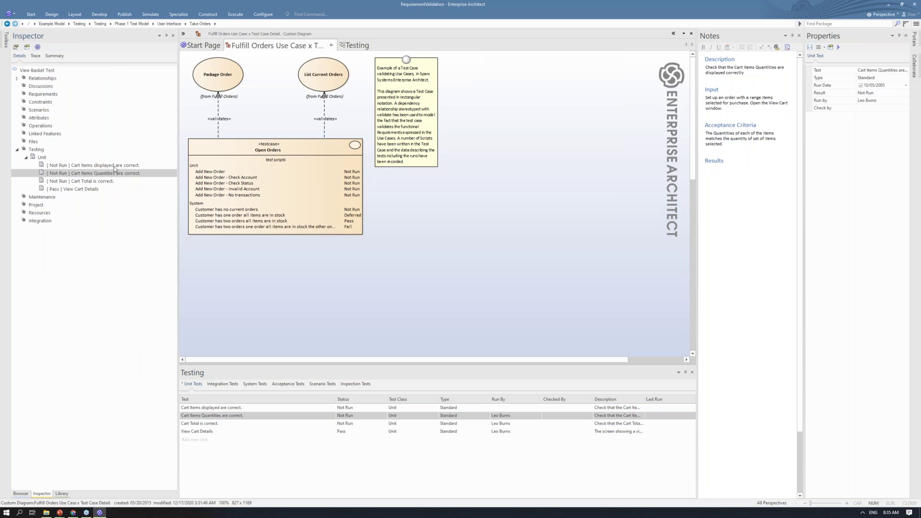
ctrl+click(107, 183)
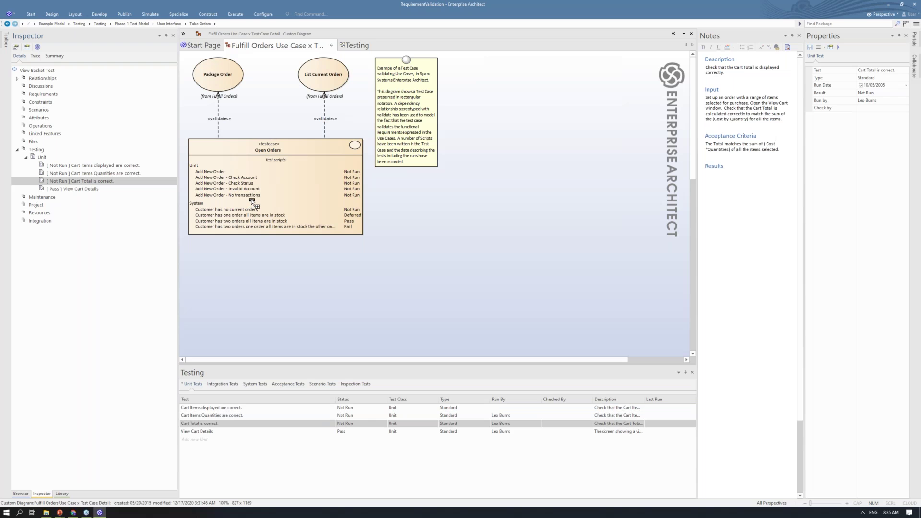
drag(258, 228, 259, 231)
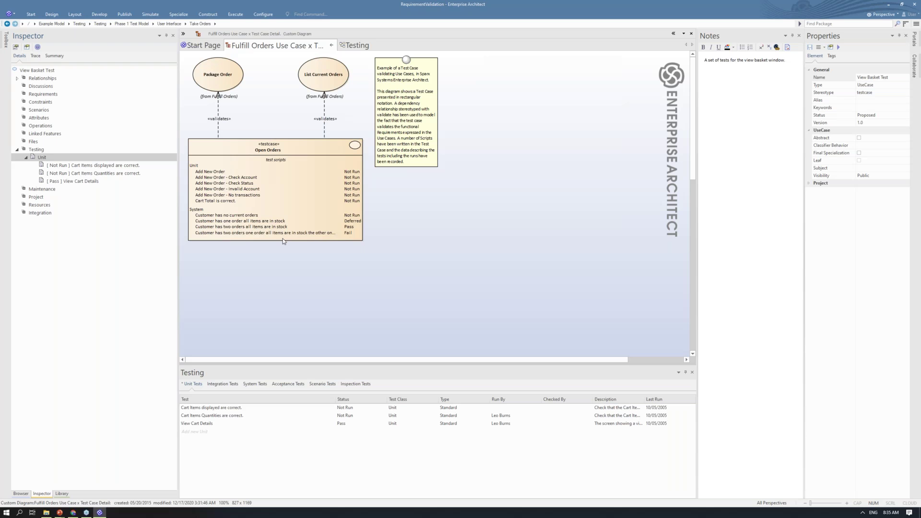
Move the "View Cart Details" unit test from the View Basket Test to the Open Orders test case.
click(20, 493)
click(193, 425)
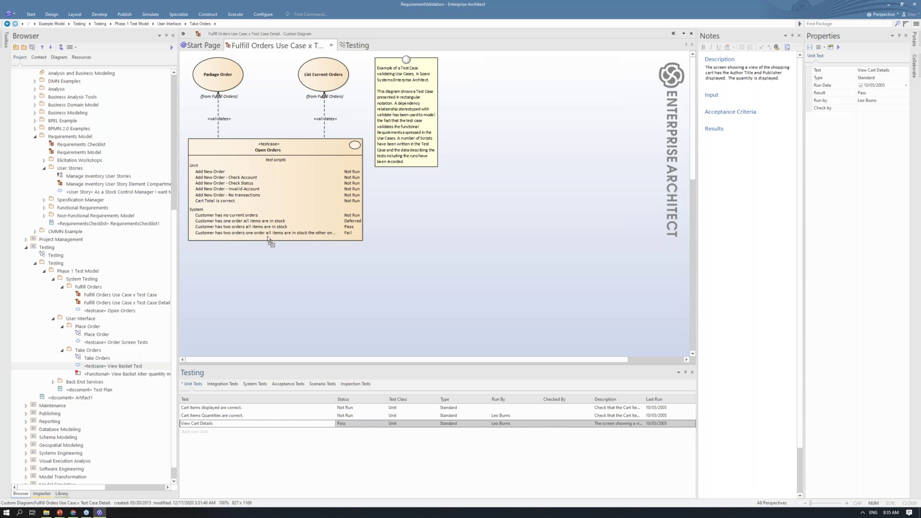
drag(267, 236, 268, 238)
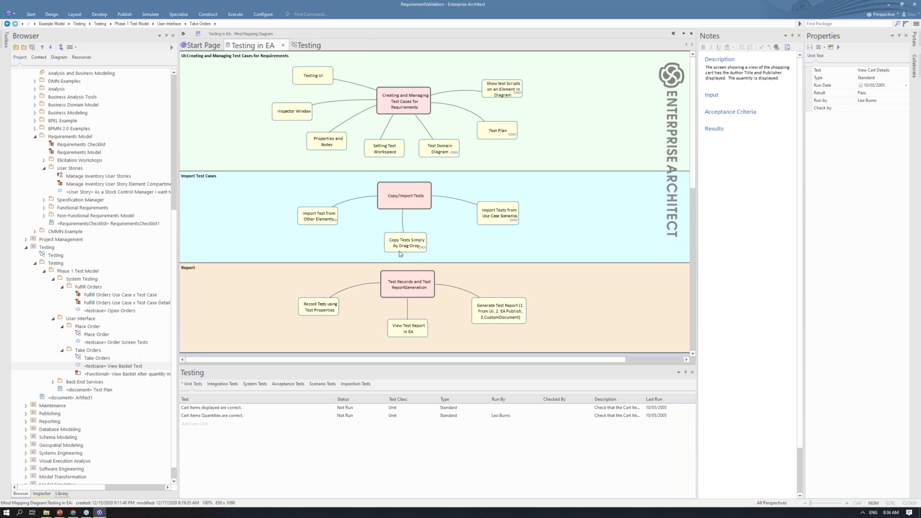
Open the Take Orders diagram from the Import Tests from Use Case Scenarios topic and select the View Basket Test element.
click(495, 223)
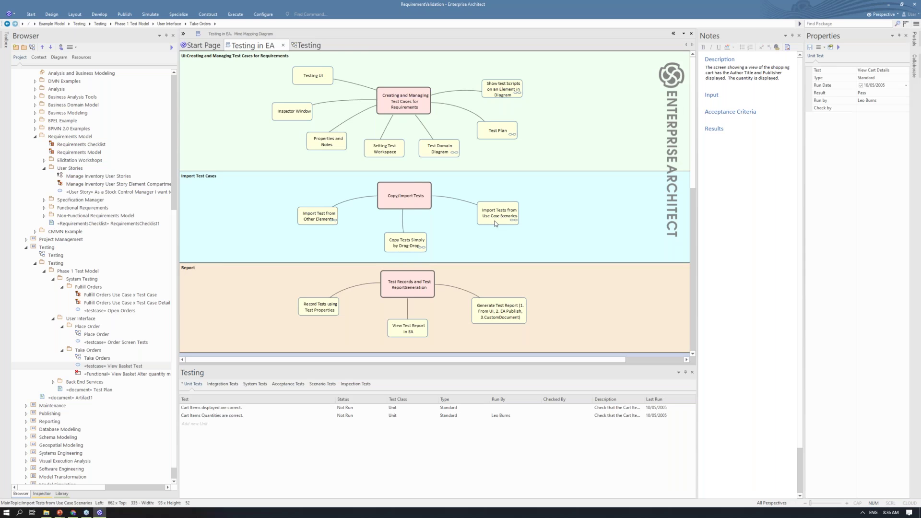
double_click(495, 223)
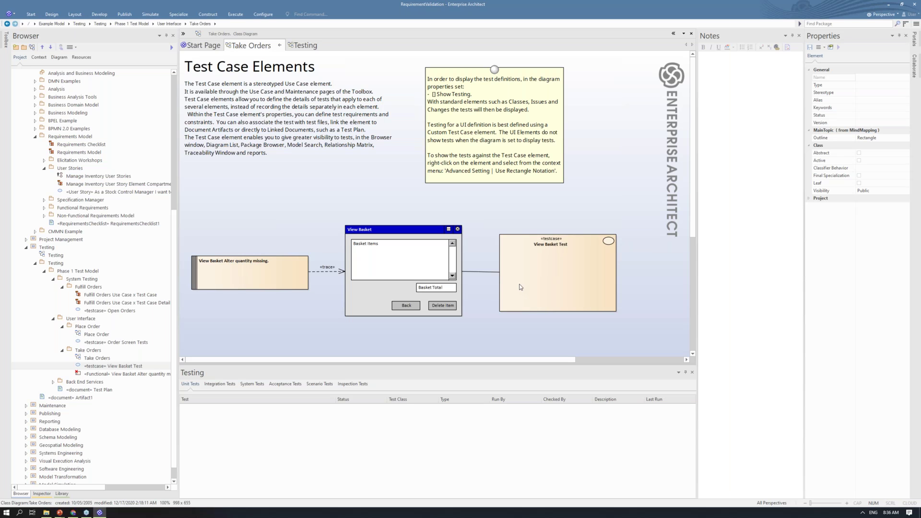
click(538, 277)
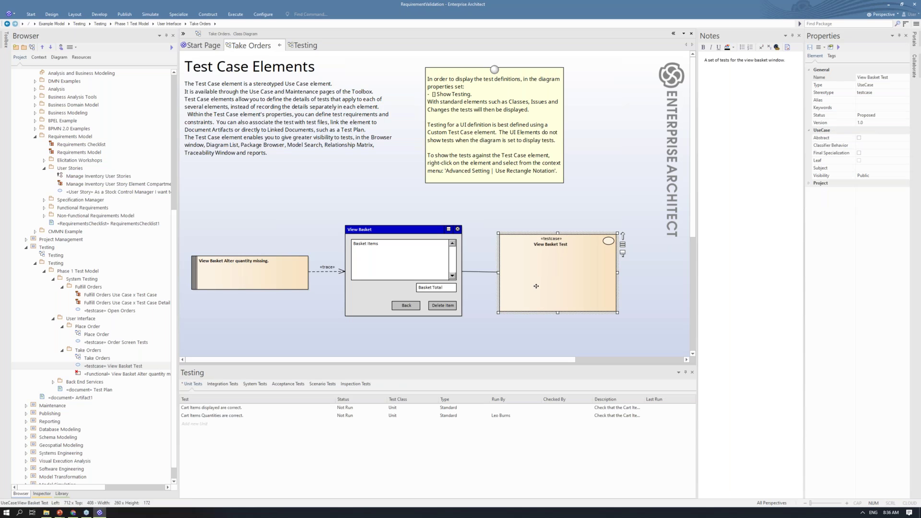
Check the scenario tests of the View Basket Test and the commands available for the element.
click(332, 385)
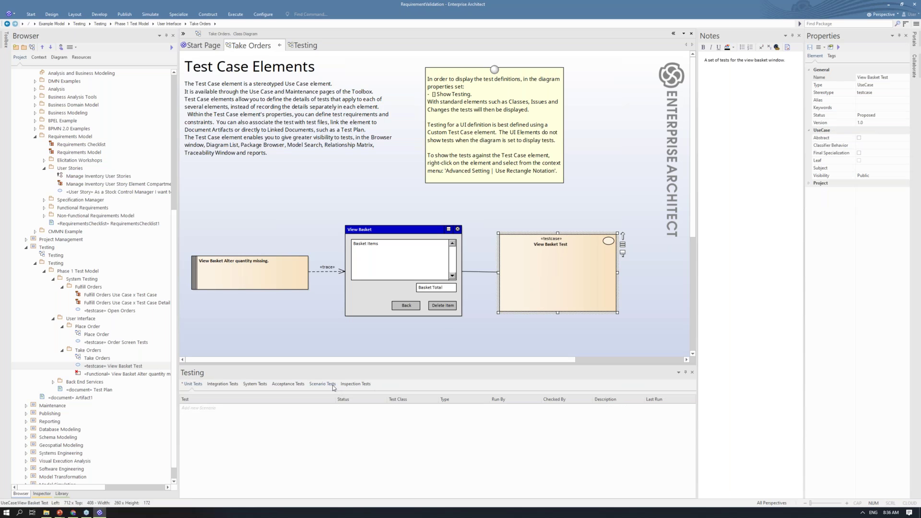
click(568, 252)
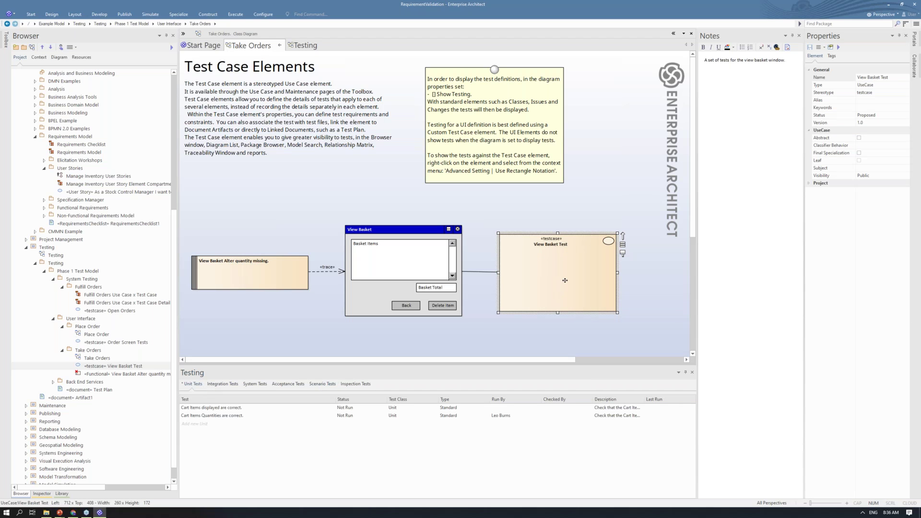
right_click(564, 280)
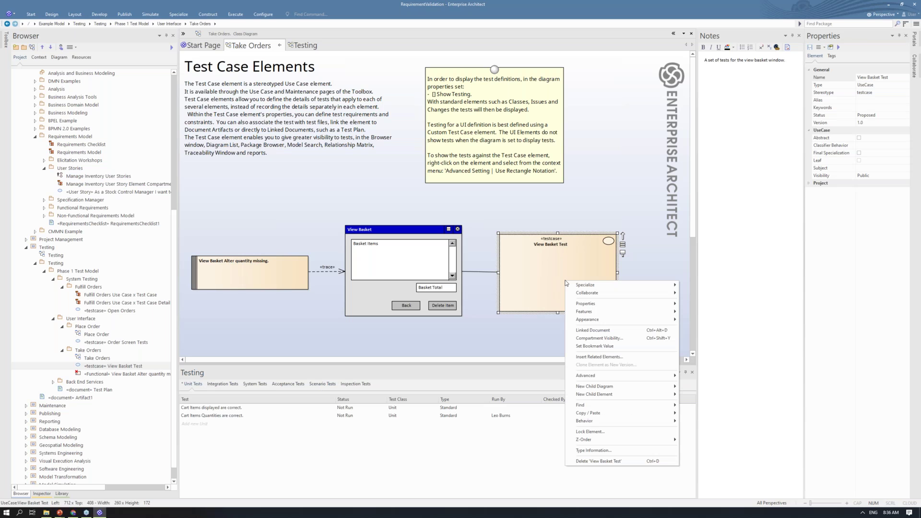
click(544, 292)
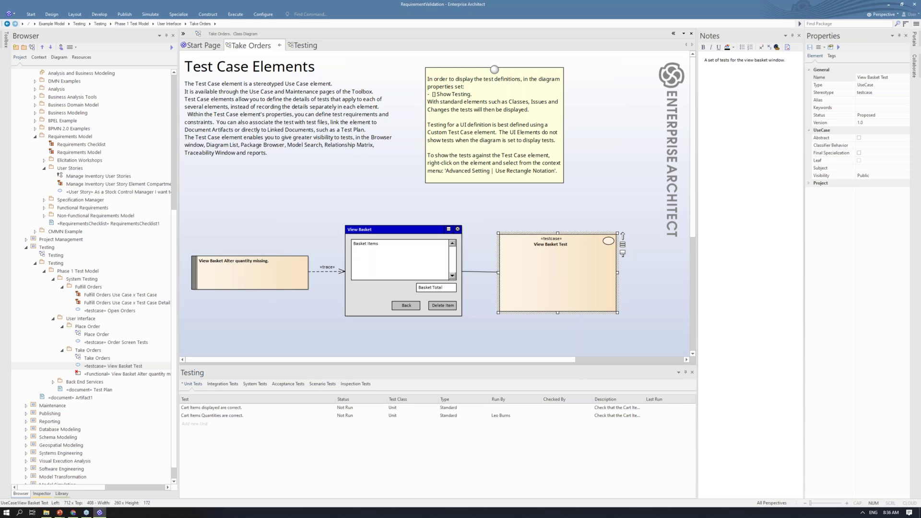
Import all scenarios of the Remove From Shopping Basket use case into the View Basket Test as scenario tests.
click(322, 384)
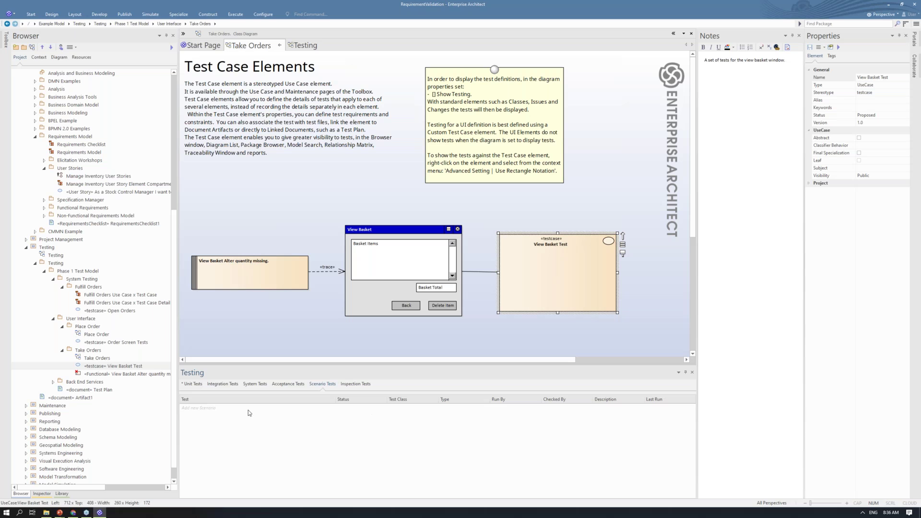
right_click(215, 410)
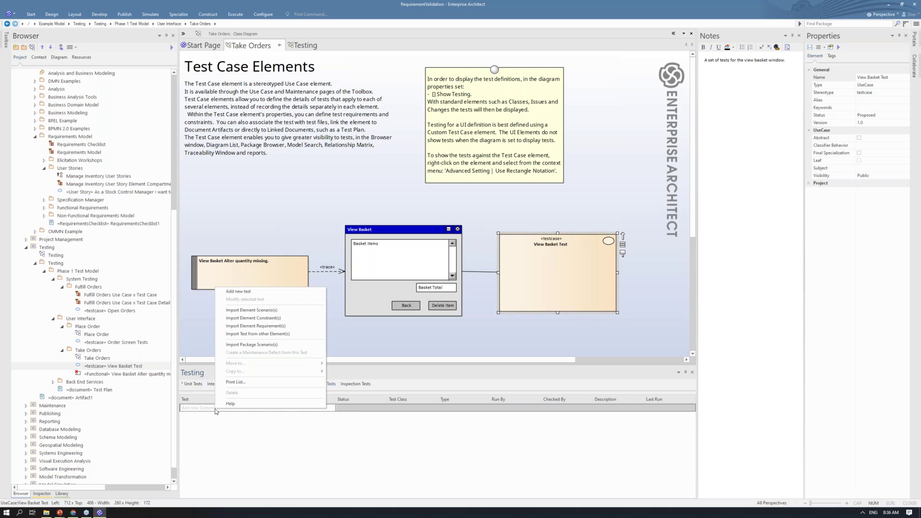
click(287, 311)
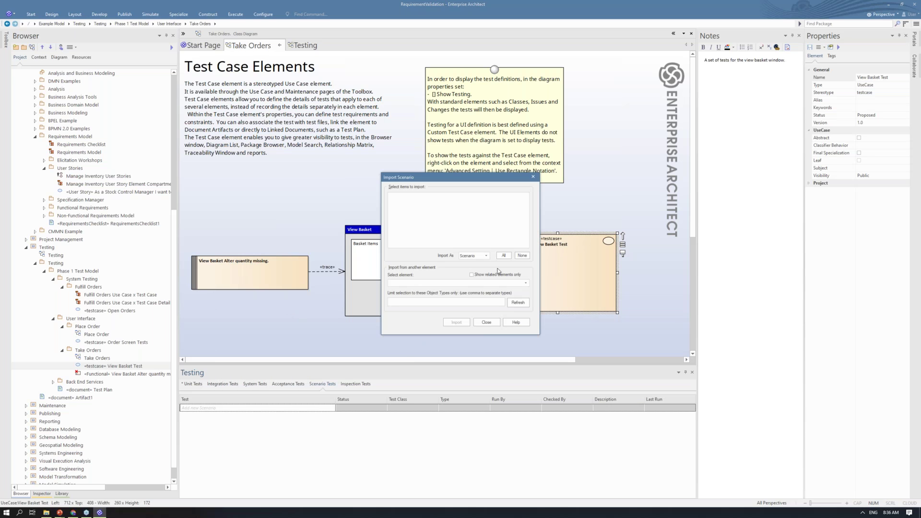
click(526, 282)
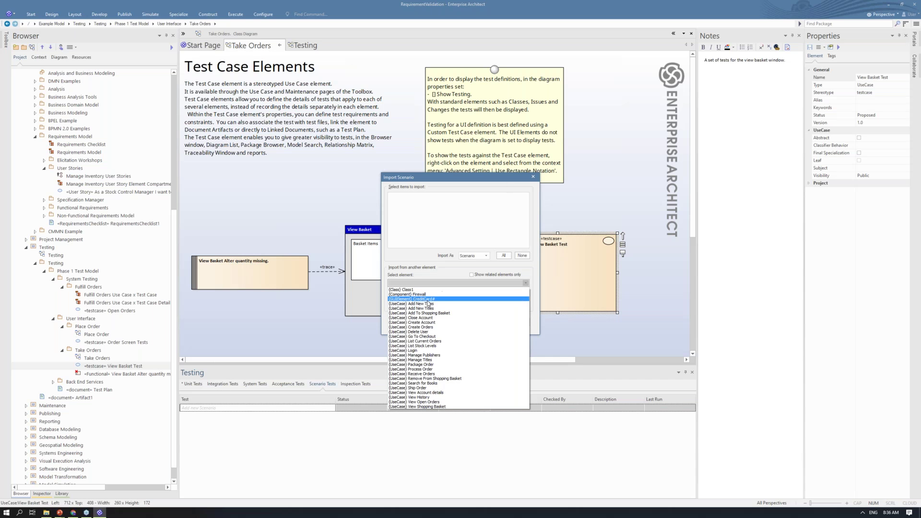
click(436, 313)
drag(461, 177, 346, 180)
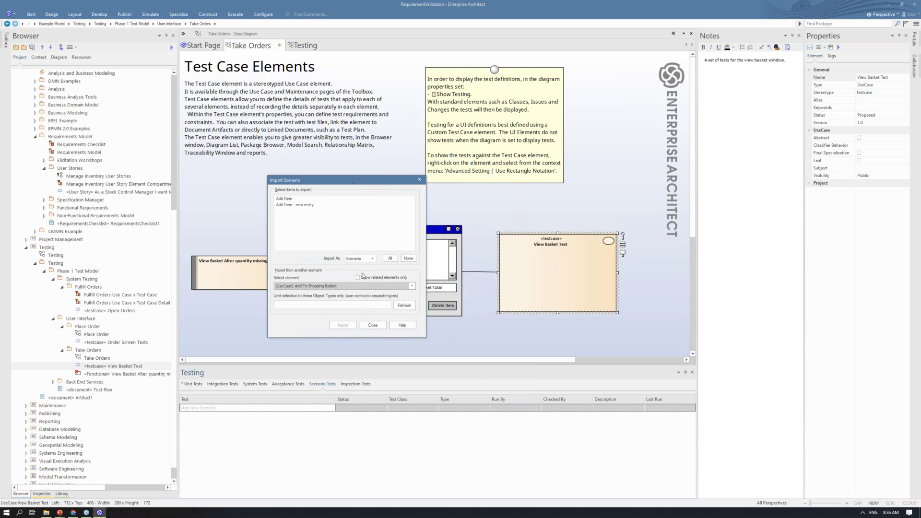
click(411, 286)
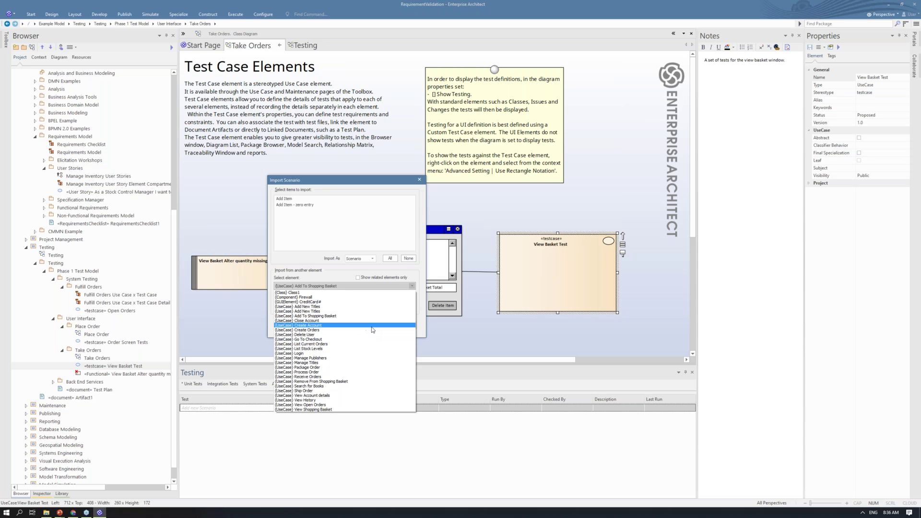
click(362, 382)
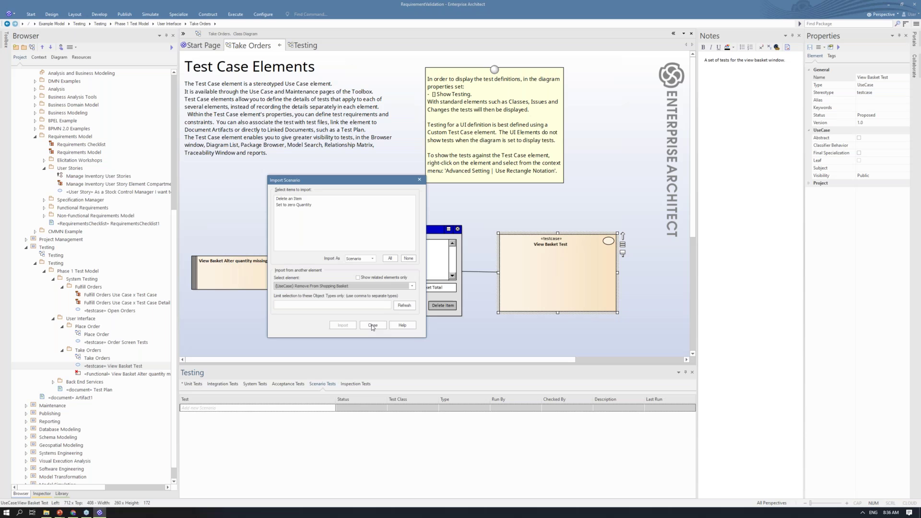
click(390, 259)
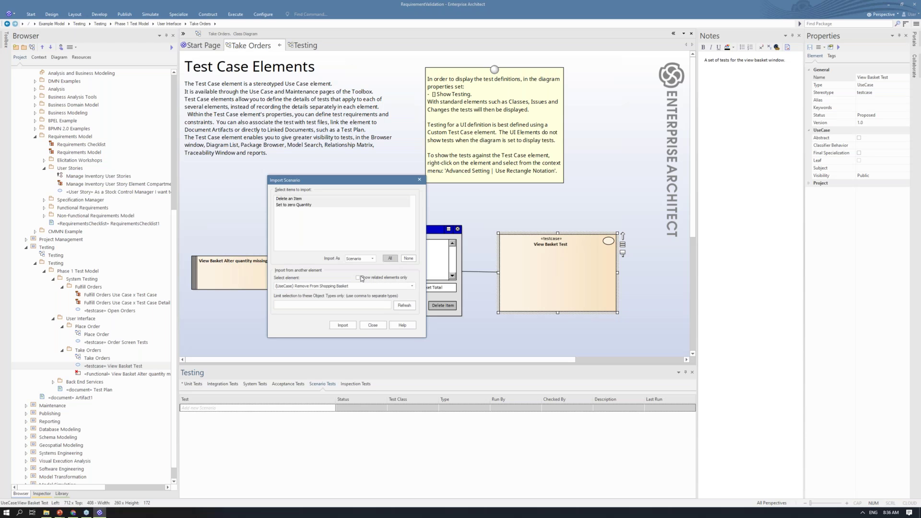
click(343, 325)
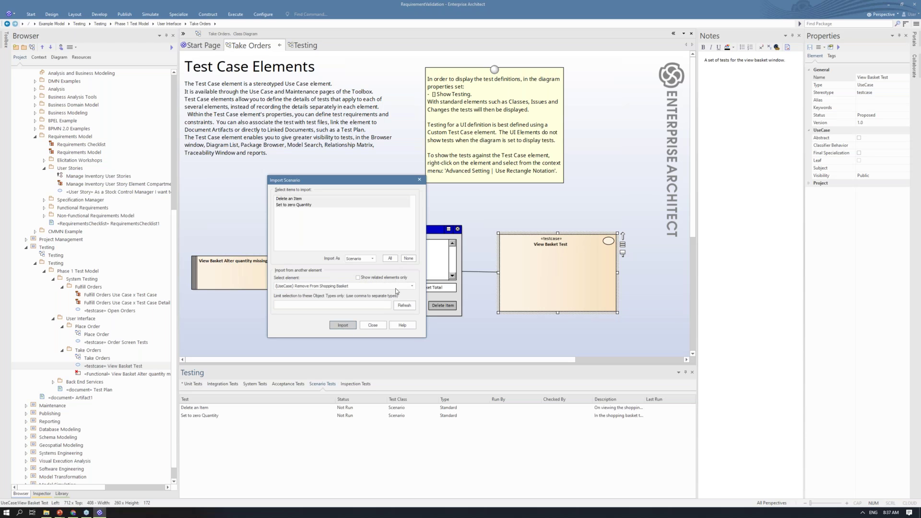
Import all scenarios of the Add To Shopping Basket use case as scenario tests and finish the import.
click(411, 286)
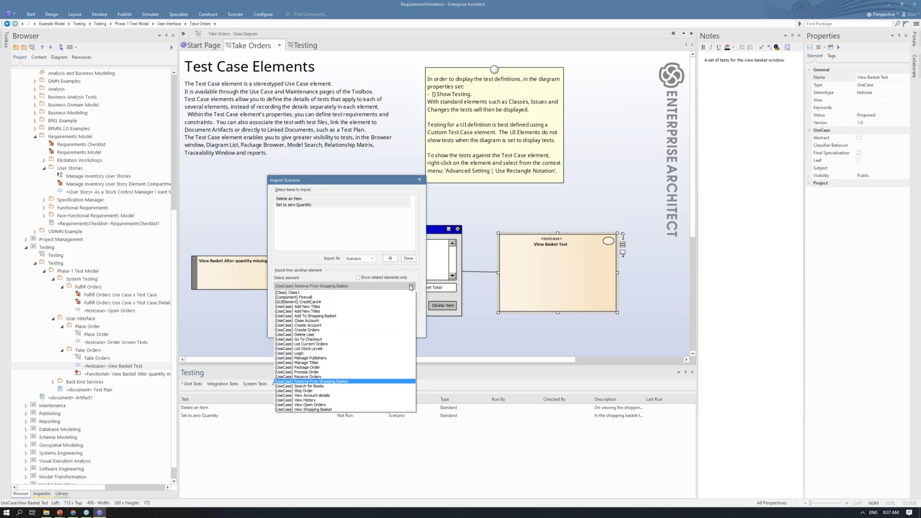
click(304, 315)
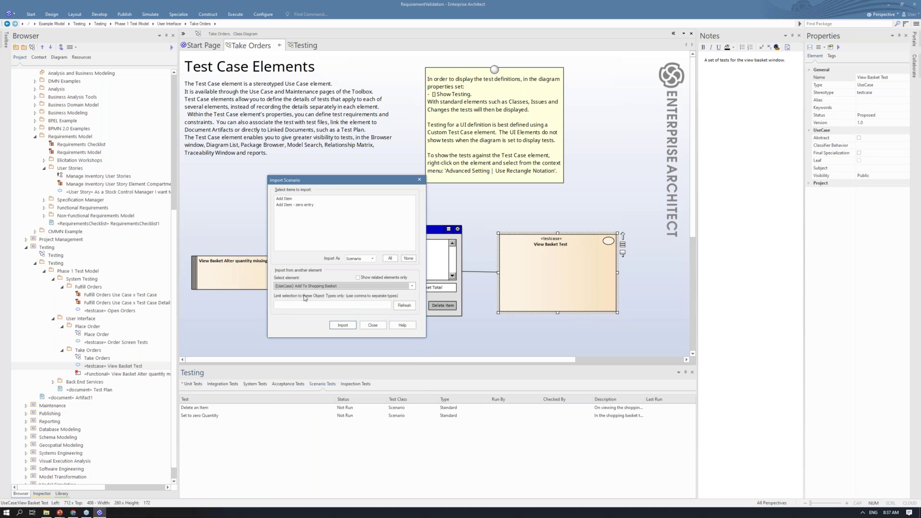
click(390, 258)
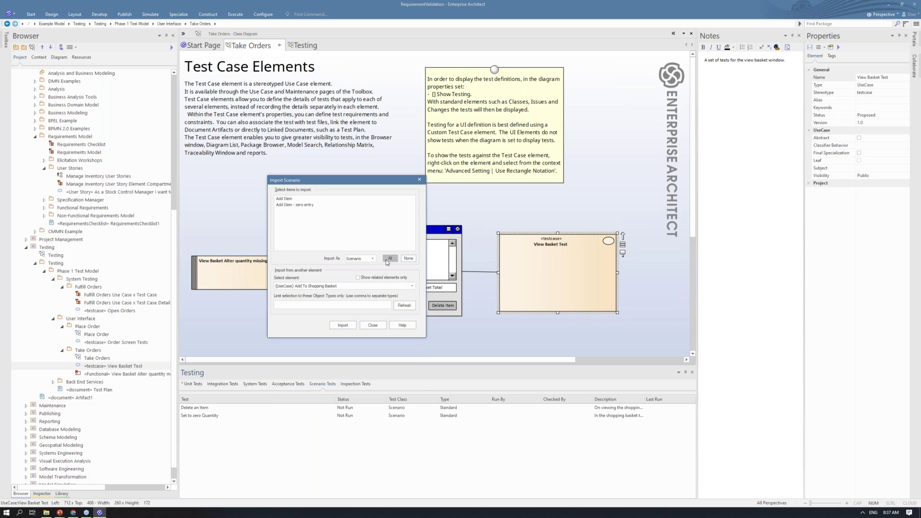
click(341, 326)
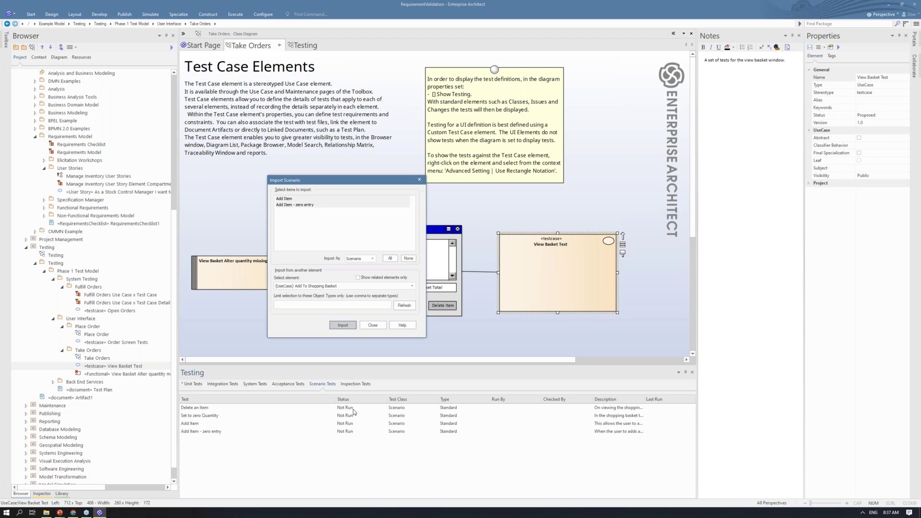
click(386, 326)
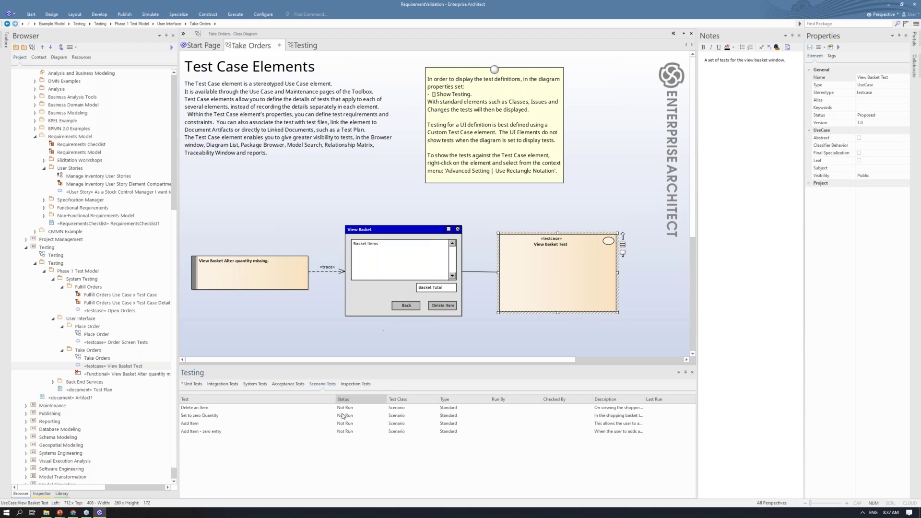
Review the descriptions of the four imported scenario tests, from "Delete an Item" to "Add Item - zero entry".
click(200, 409)
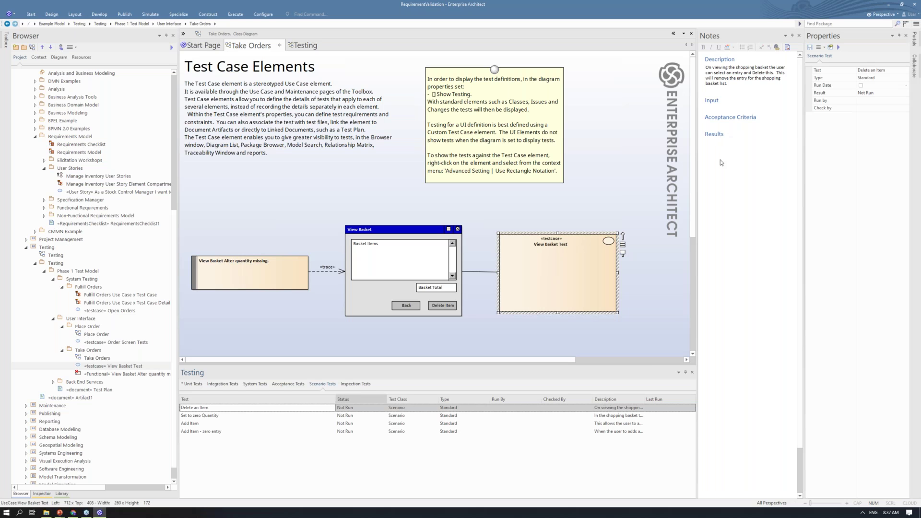
click(197, 418)
click(197, 425)
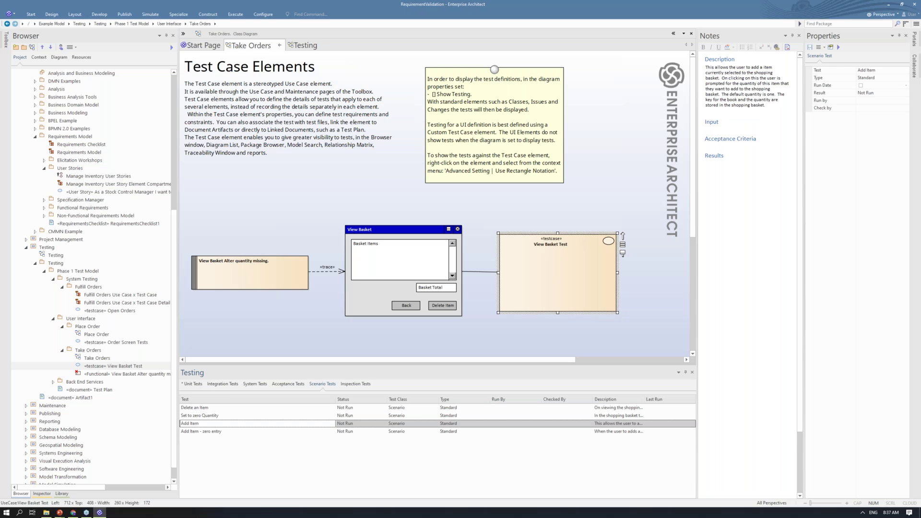
click(199, 432)
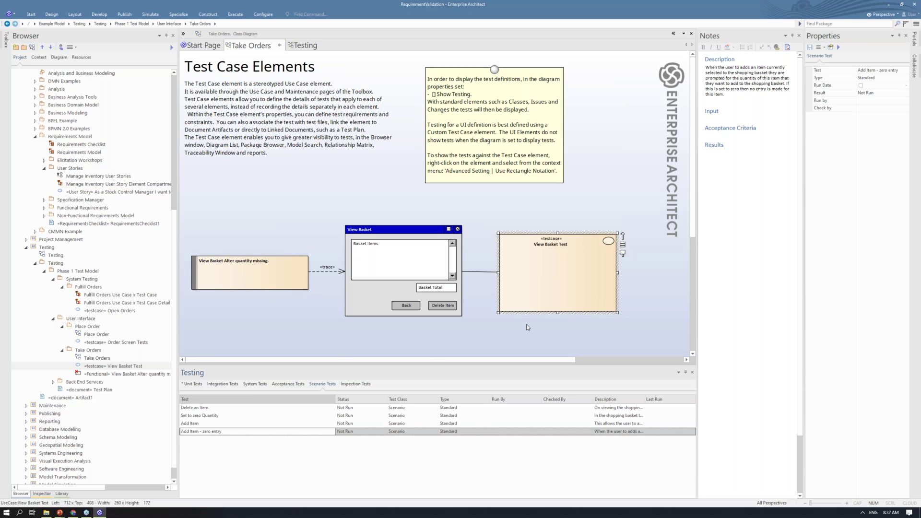
Open the Fulfill Orders Use Case x Test Case diagram and inspect the Open Orders, List Current Orders and Package Order elements.
click(93, 295)
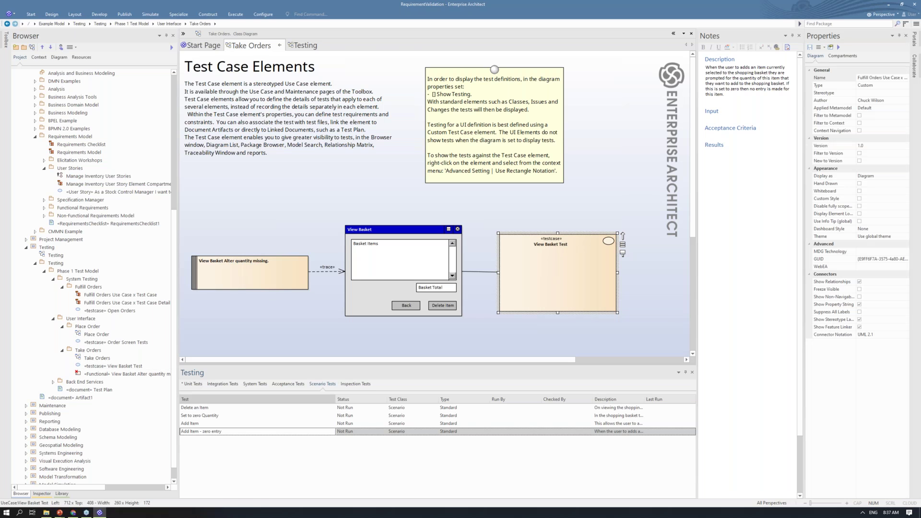
double_click(93, 294)
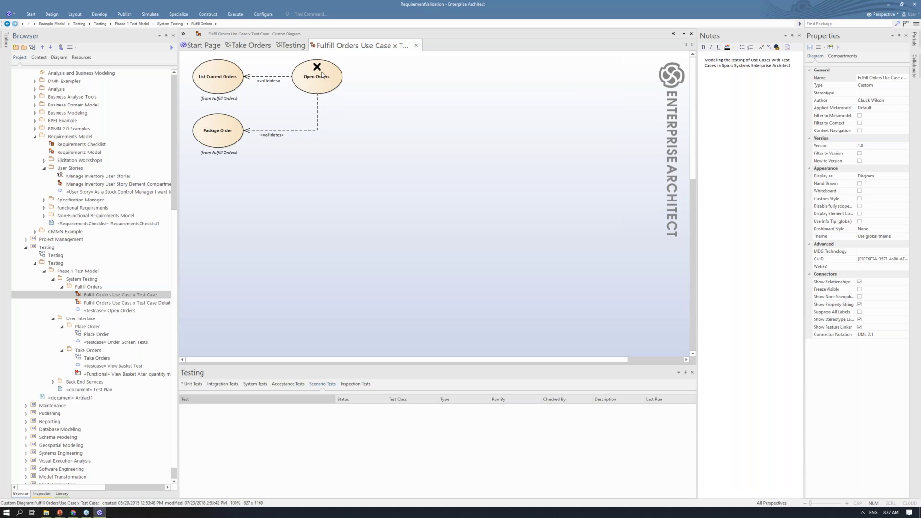
click(316, 90)
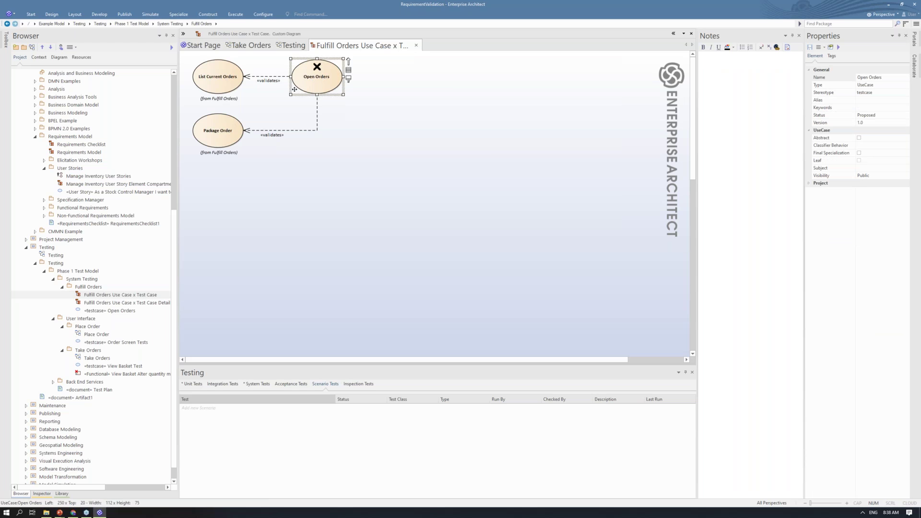
click(238, 86)
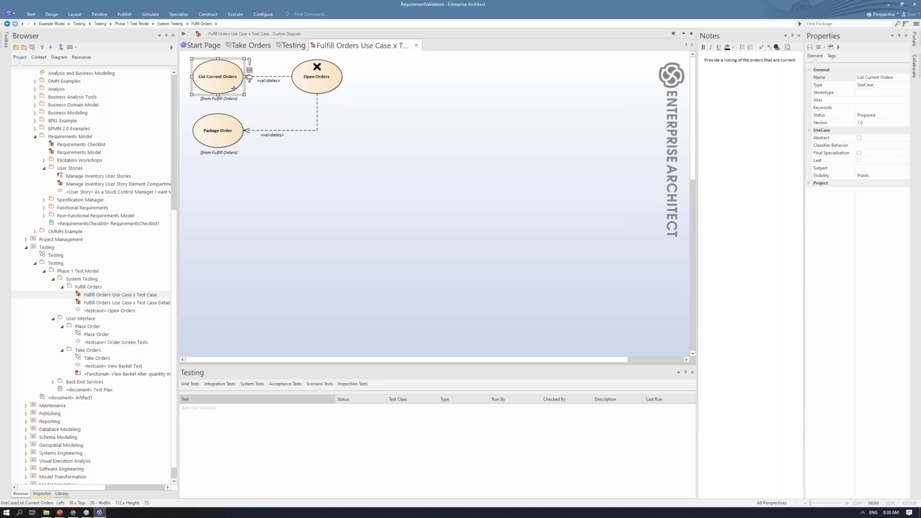
click(221, 138)
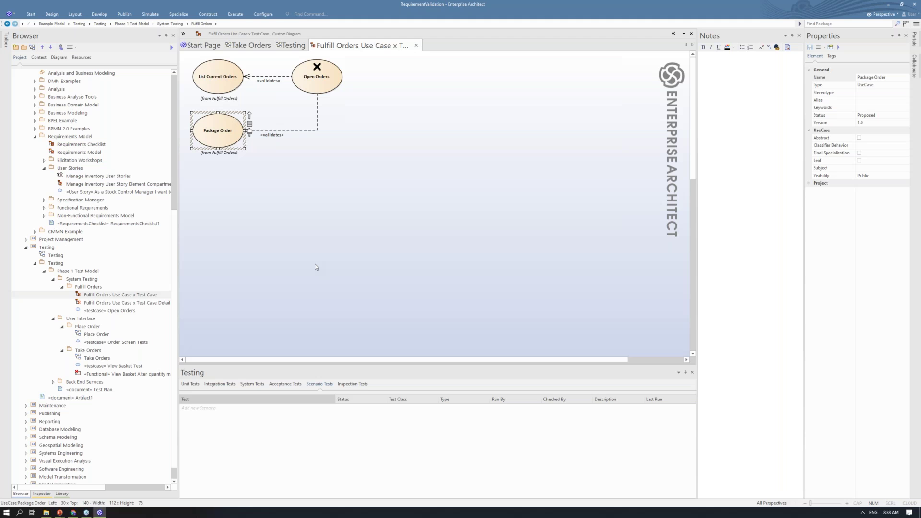
Close the Fulfill Orders and Take Orders diagrams and select the Record Tests using Test Properties topic in the mind map.
click(416, 45)
key(ctrl+F4)
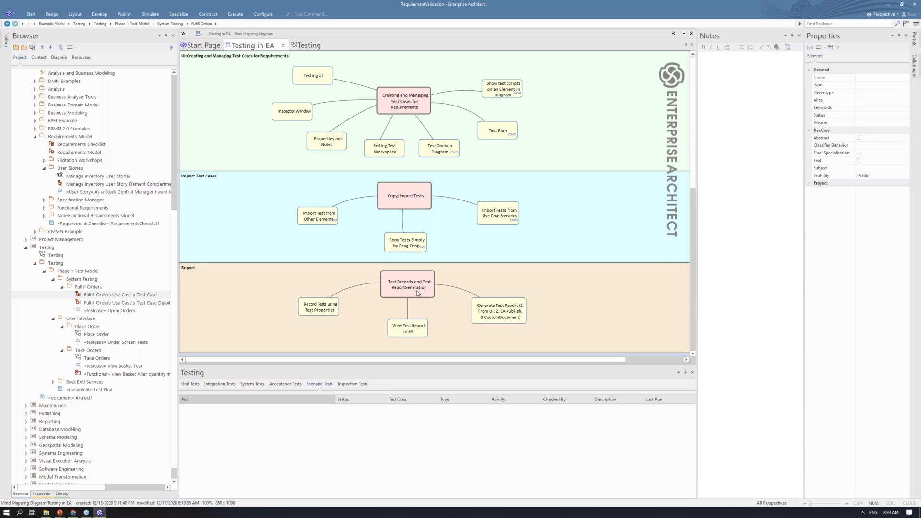
click(314, 312)
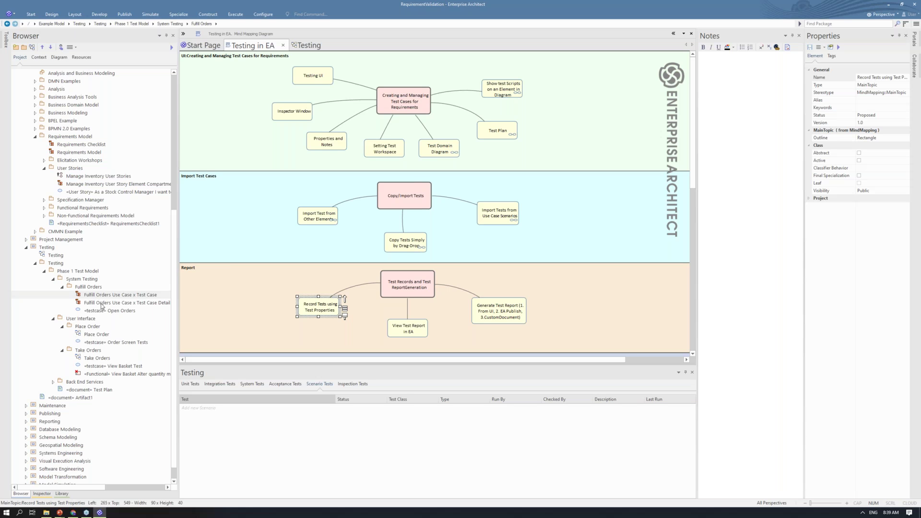
Inspect the "Five non contiguous titles selected" system test of the Stock Control Manager user story, widening the notes area.
click(141, 190)
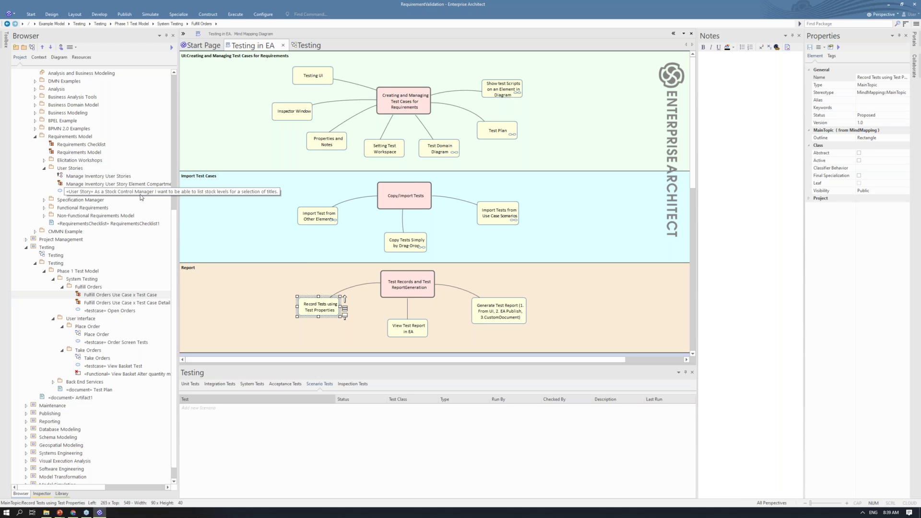
click(250, 385)
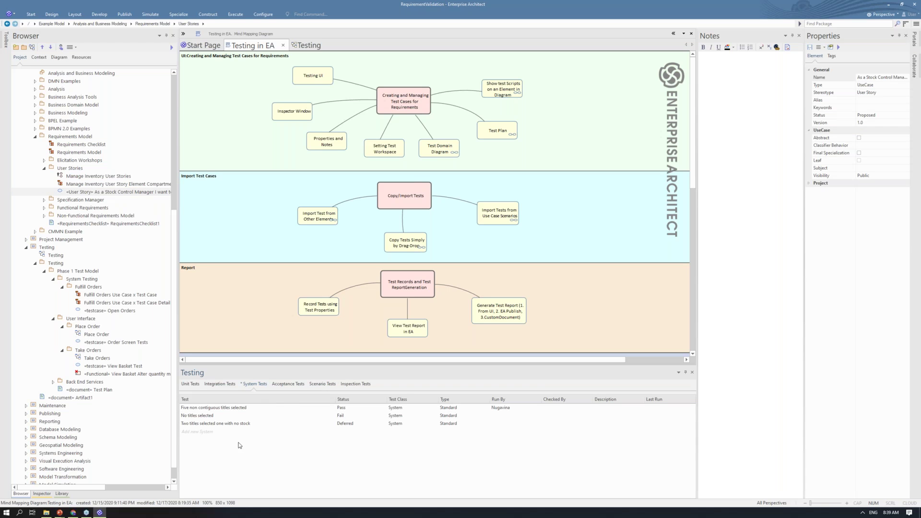
click(245, 408)
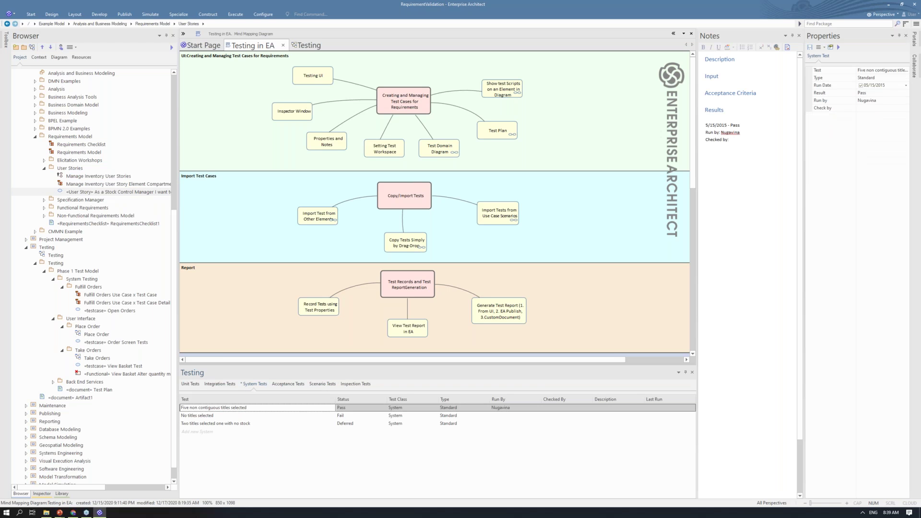
drag(697, 188, 664, 186)
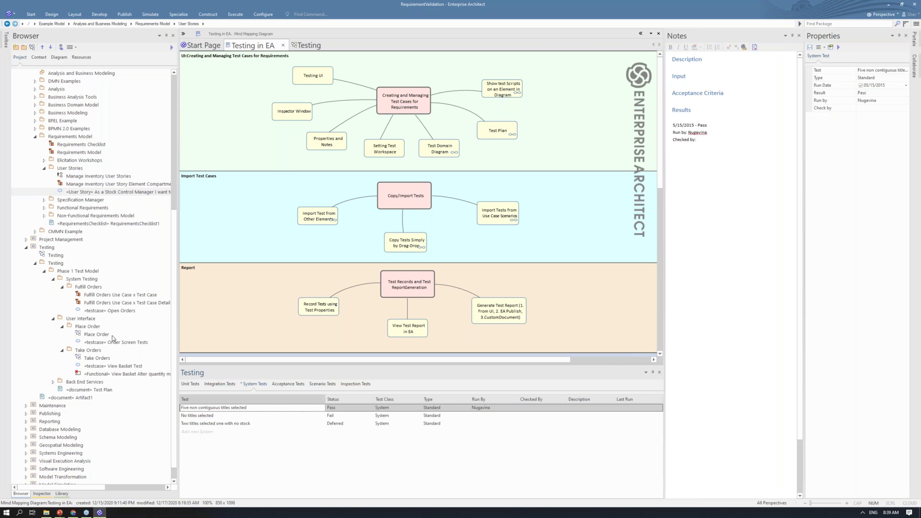
Find the diagrams that use the Open Orders test case and open Fulfill Orders Use Case x Test Case.
click(109, 311)
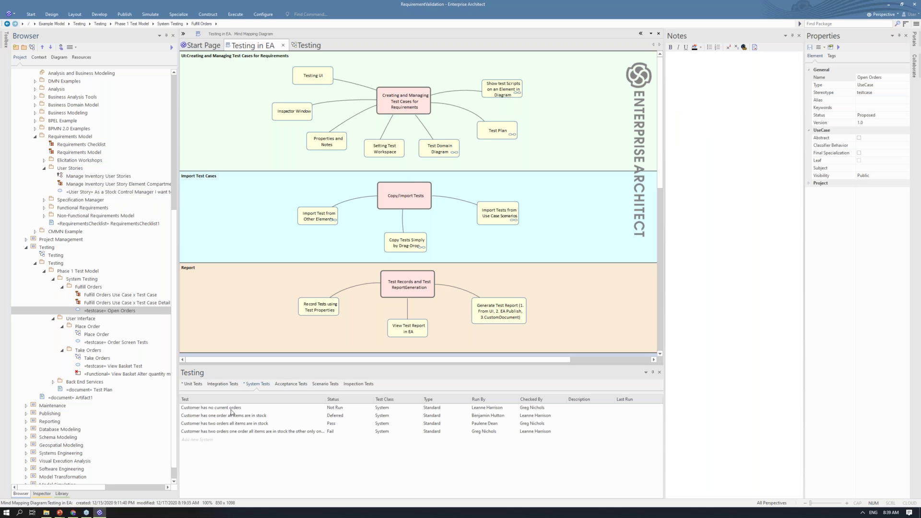
right_click(114, 312)
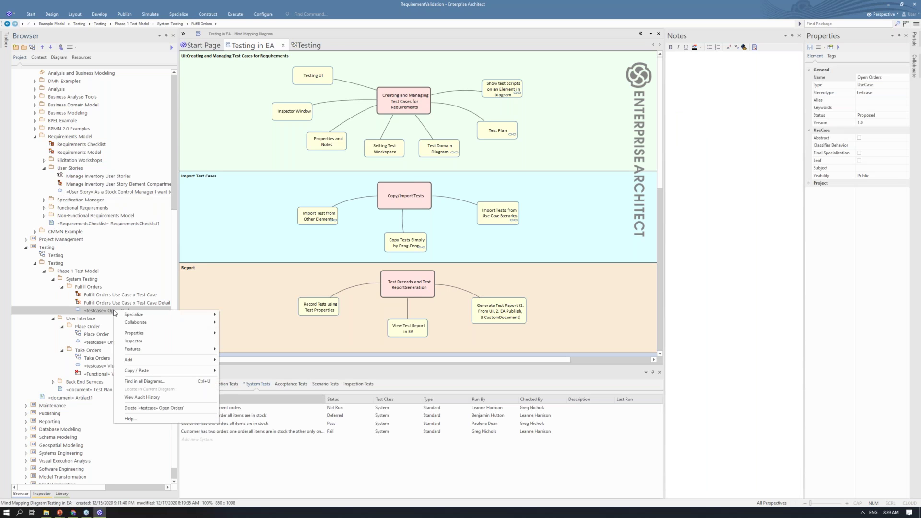
click(150, 383)
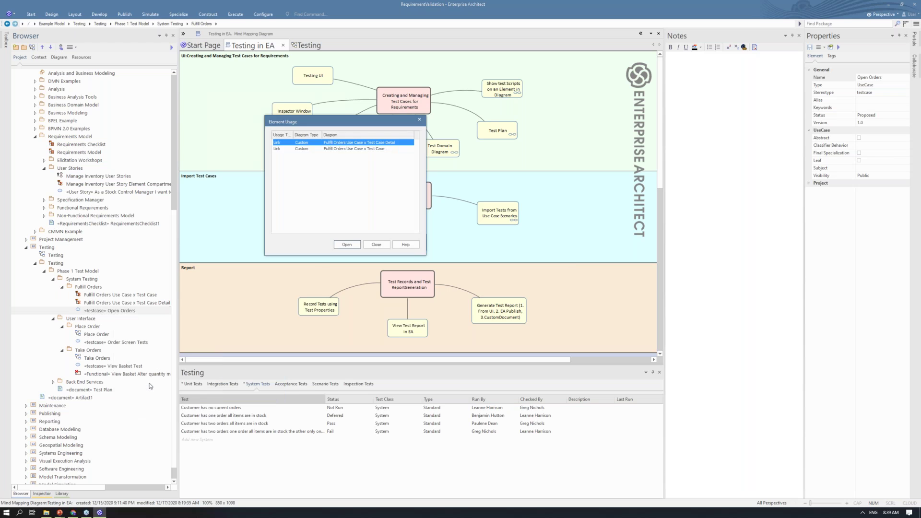
click(347, 150)
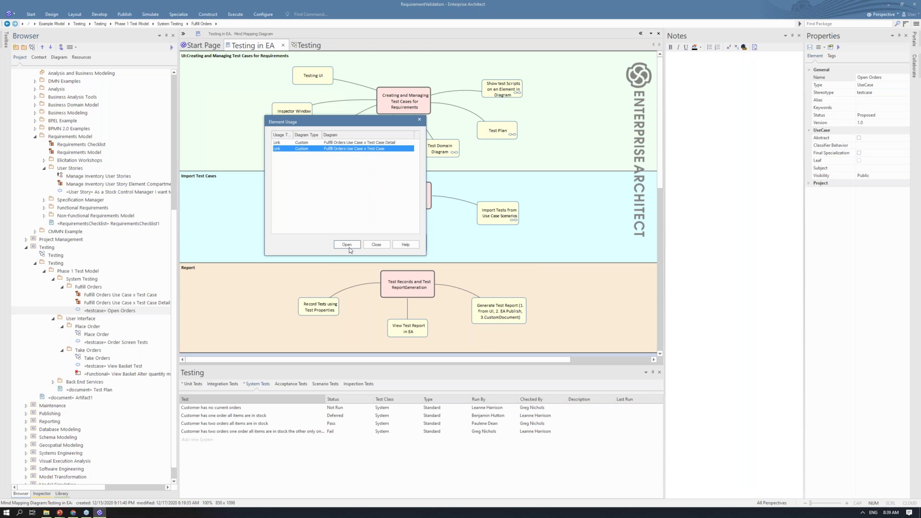
click(348, 245)
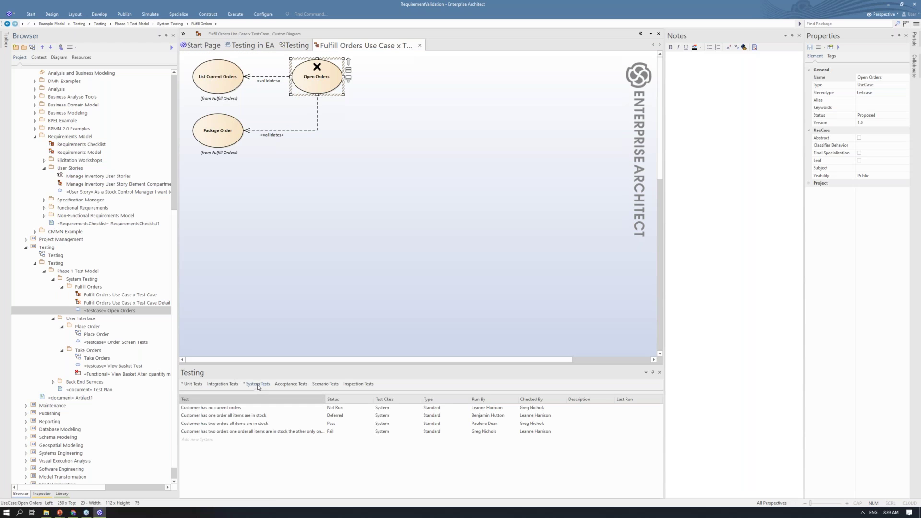
Open the "Cart Total is correct" unit test of Open Orders and review its input, acceptance criteria, results, class and type options.
click(187, 385)
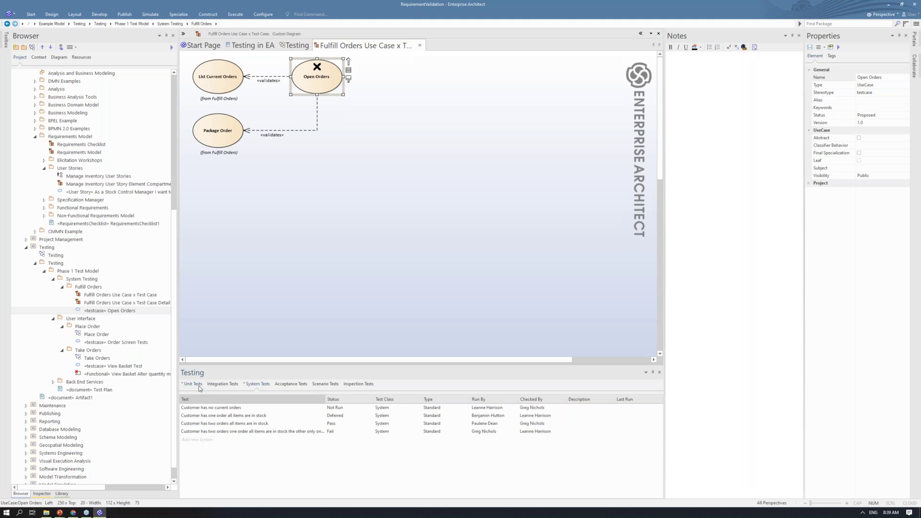
click(207, 407)
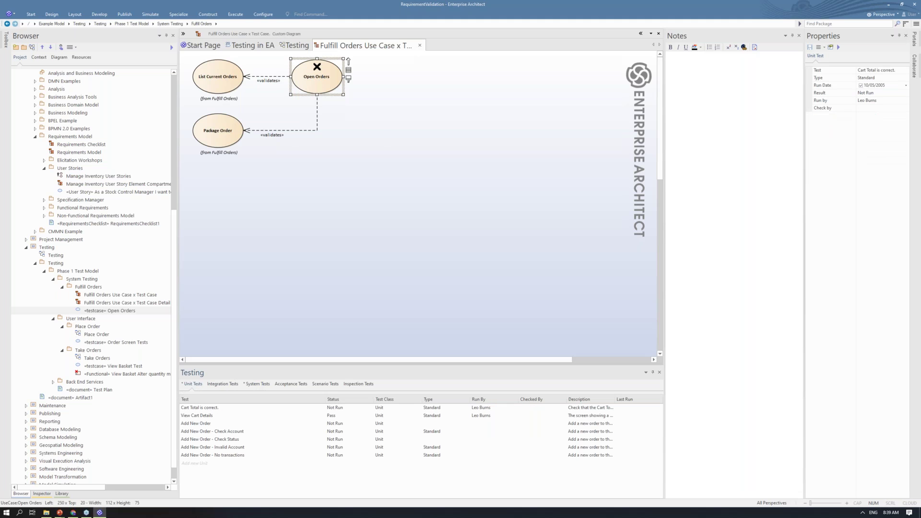
double_click(207, 407)
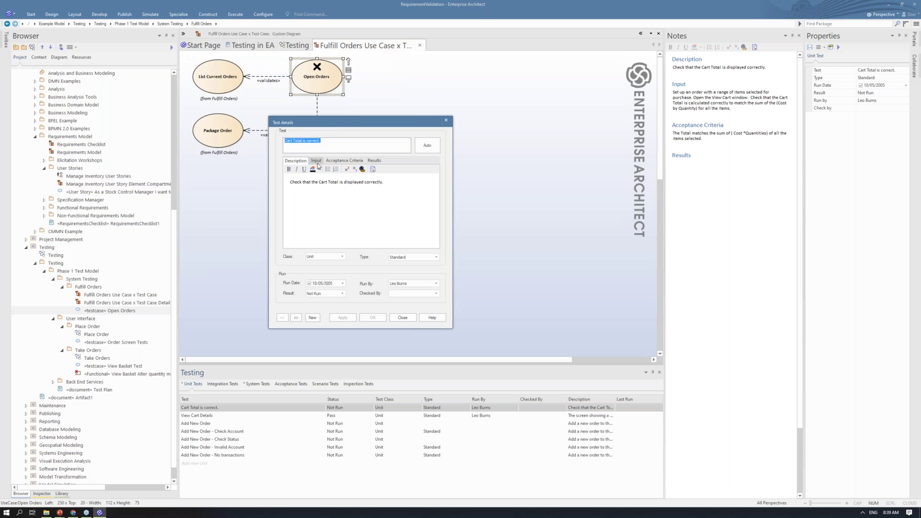
click(318, 162)
click(335, 163)
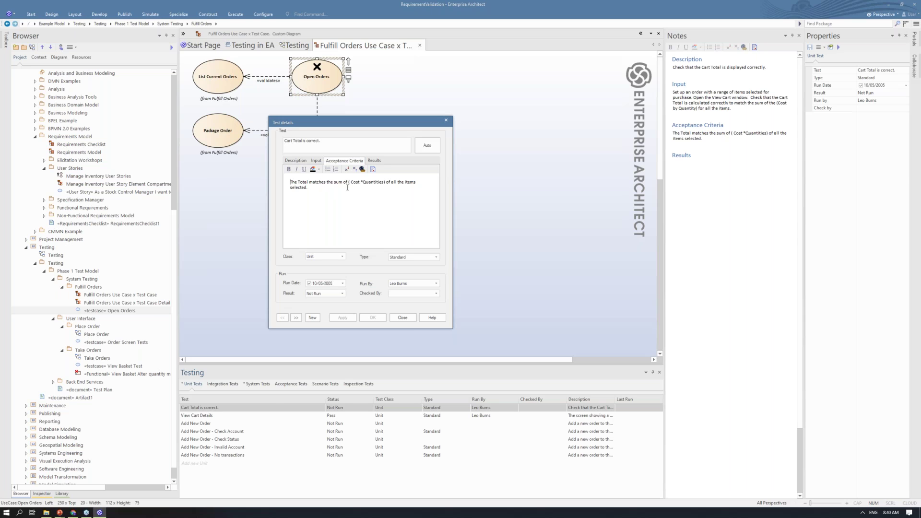
click(373, 161)
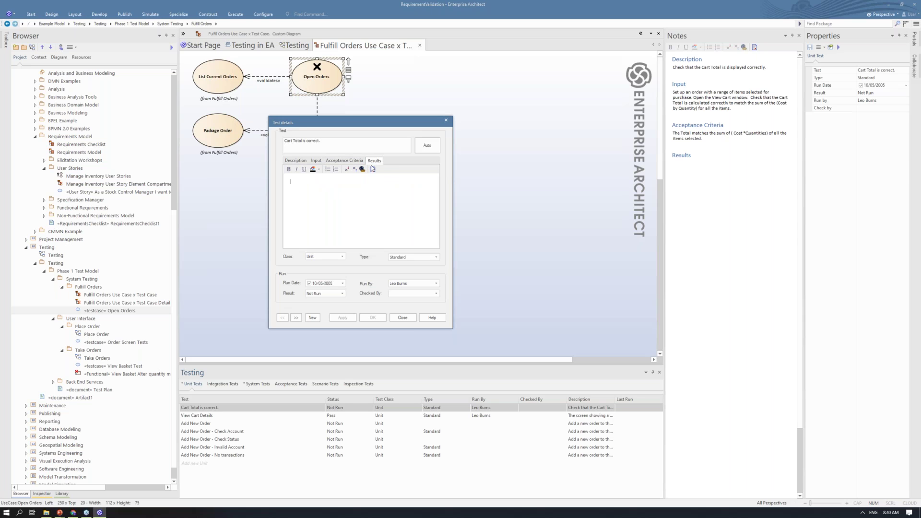
click(342, 257)
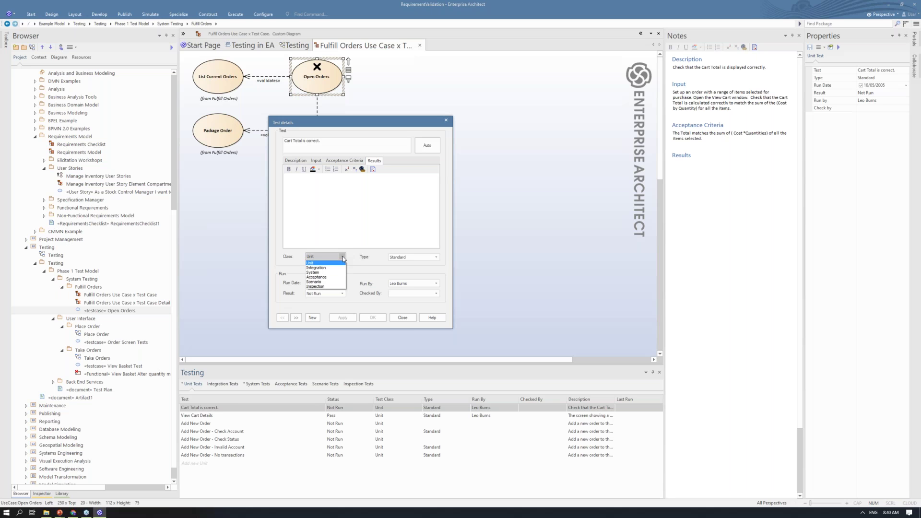
click(343, 259)
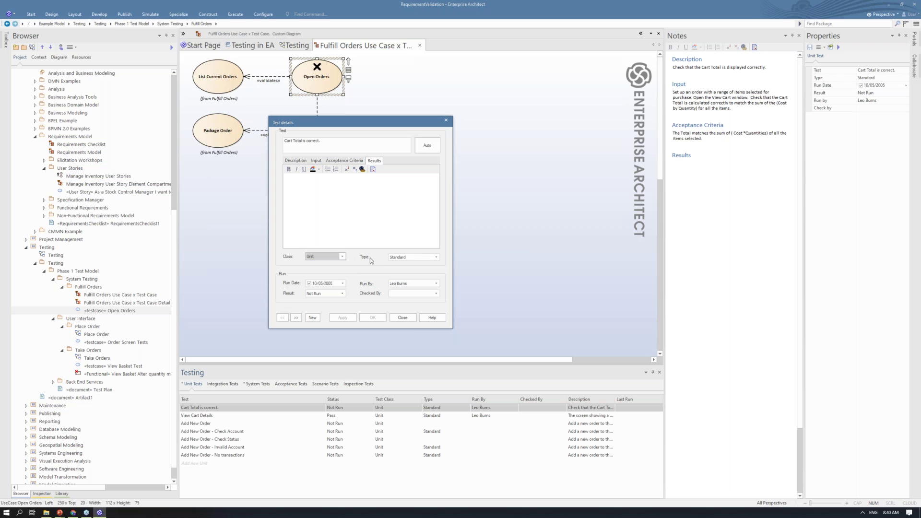
click(436, 258)
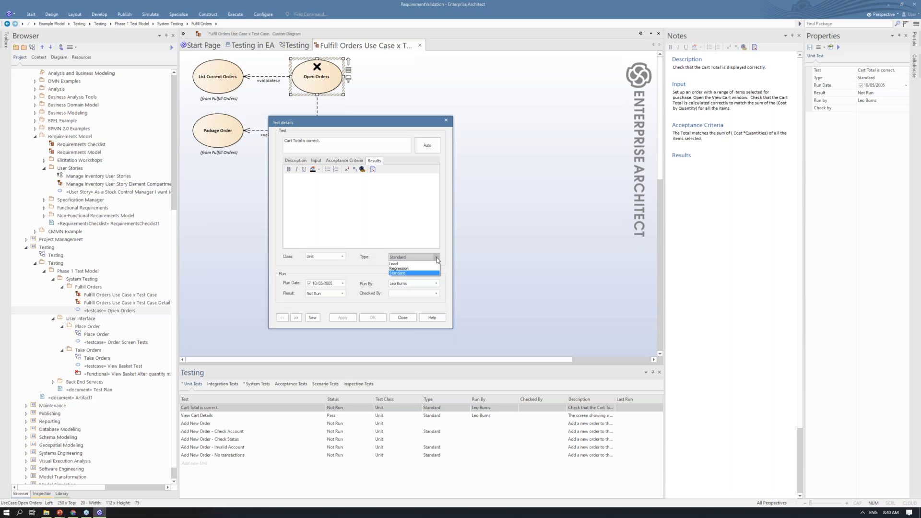
click(436, 259)
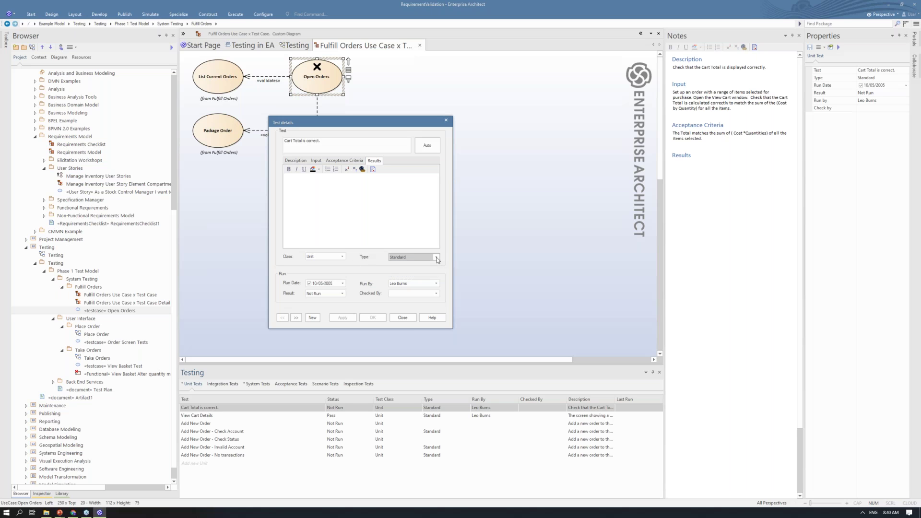
Record the "Cart Total is correct" test as Pass with today's run date, 12/17/2020, assign a different tester as Run By, and save it.
click(342, 294)
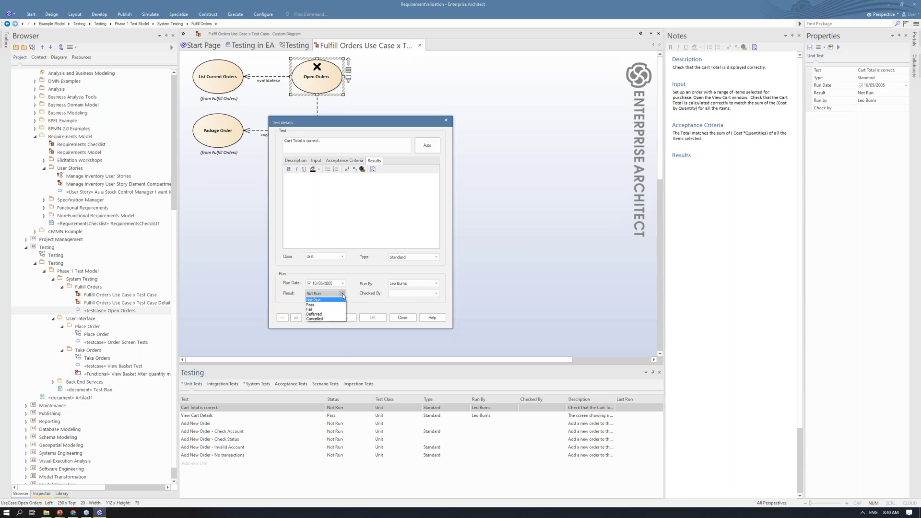
click(343, 296)
click(342, 283)
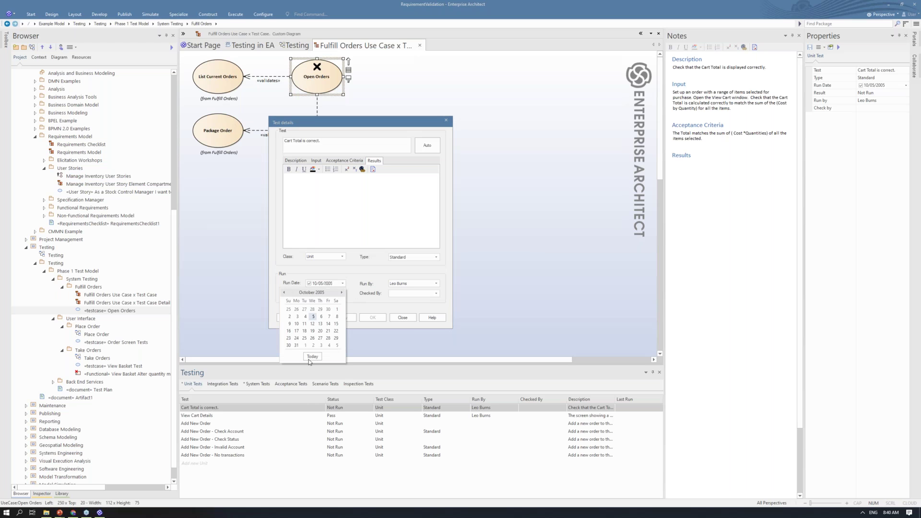
click(310, 357)
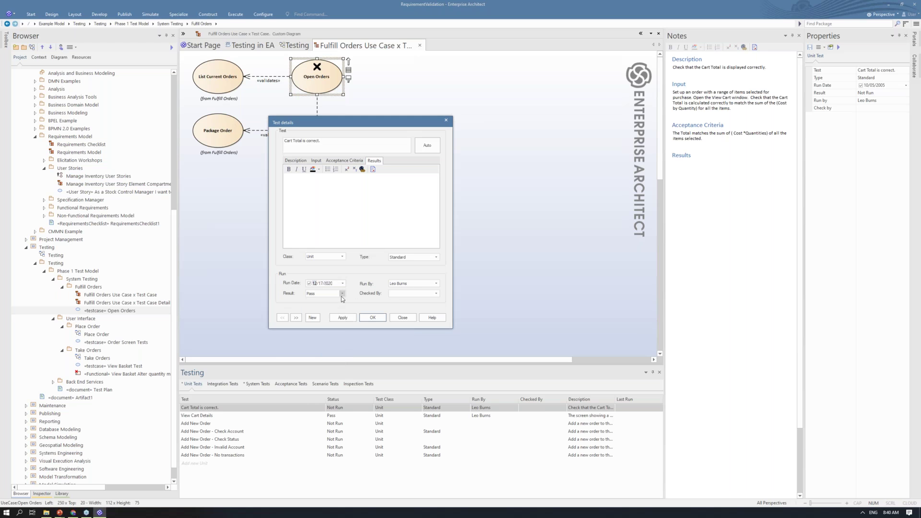
click(436, 284)
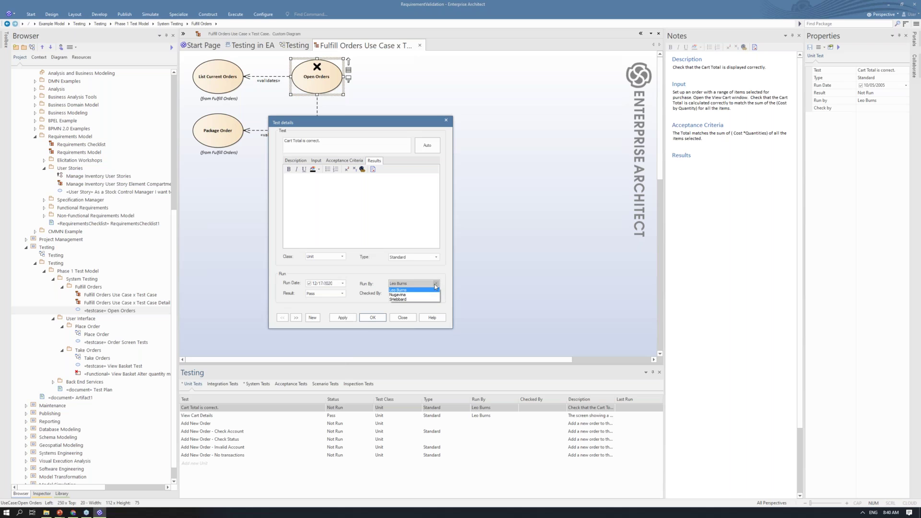
click(428, 301)
click(374, 318)
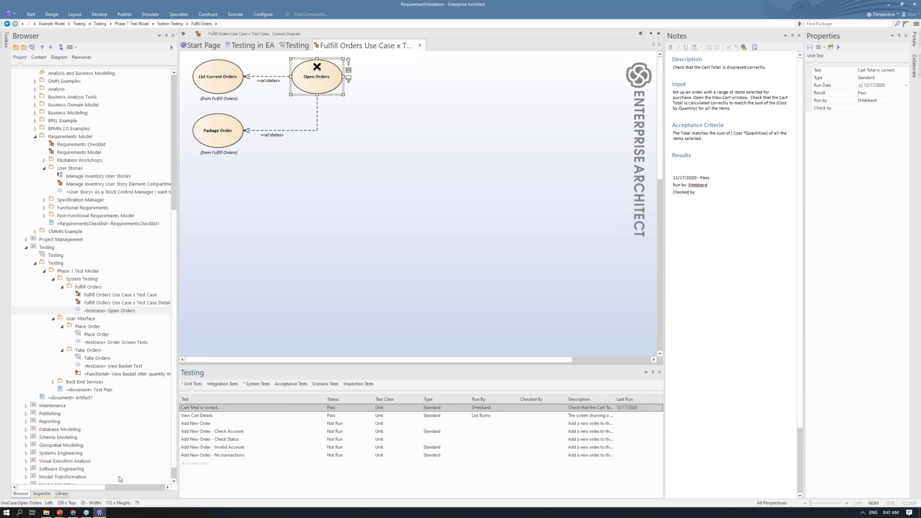
Inspect the Open Orders test statuses in the Inspector and compare them with its unit and system test lists.
click(42, 492)
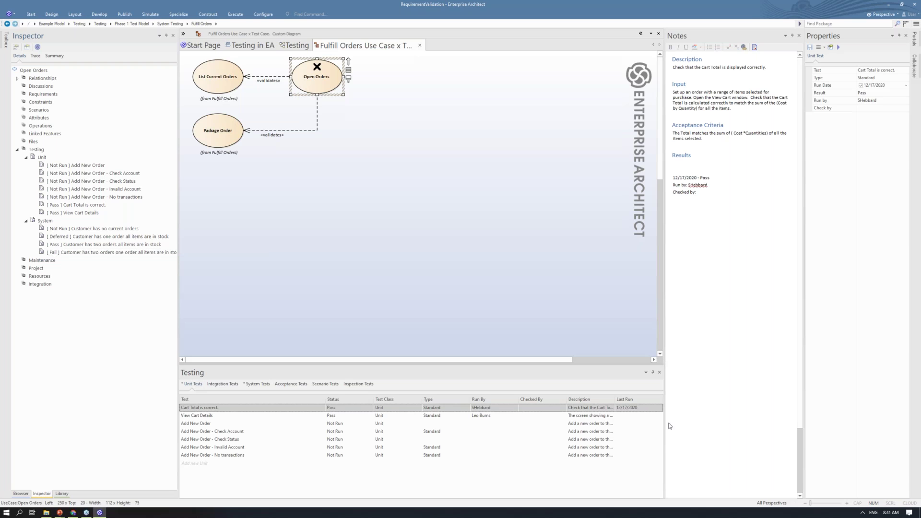
click(188, 385)
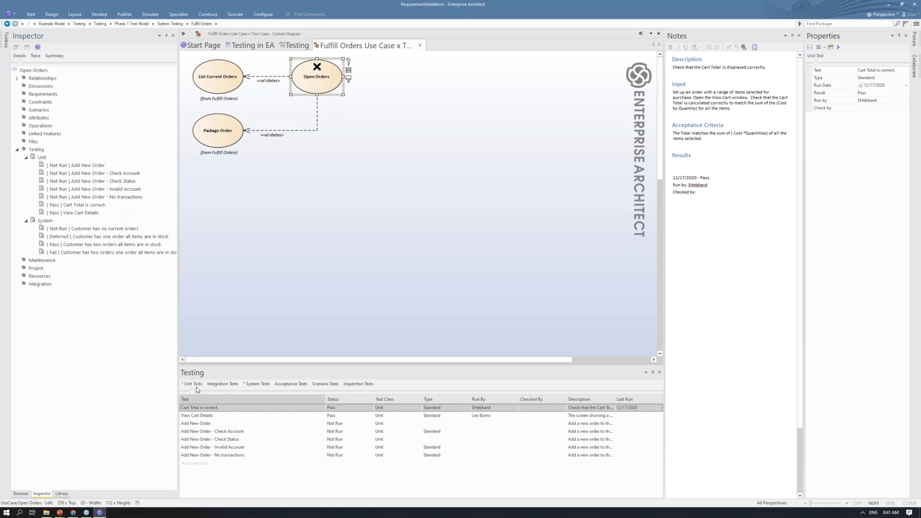
click(265, 385)
click(192, 384)
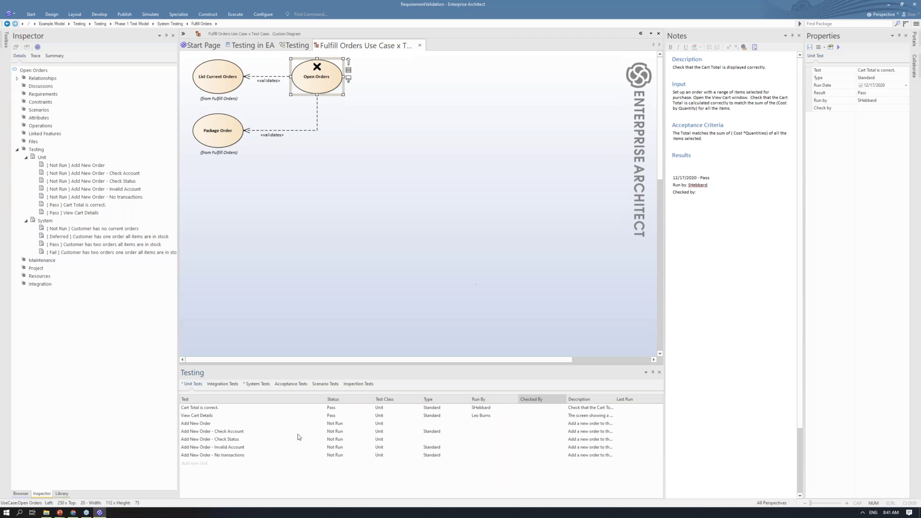
Set the status of the "Add New Order - Check Account" unit test to Pass and open its test details.
click(212, 416)
click(208, 431)
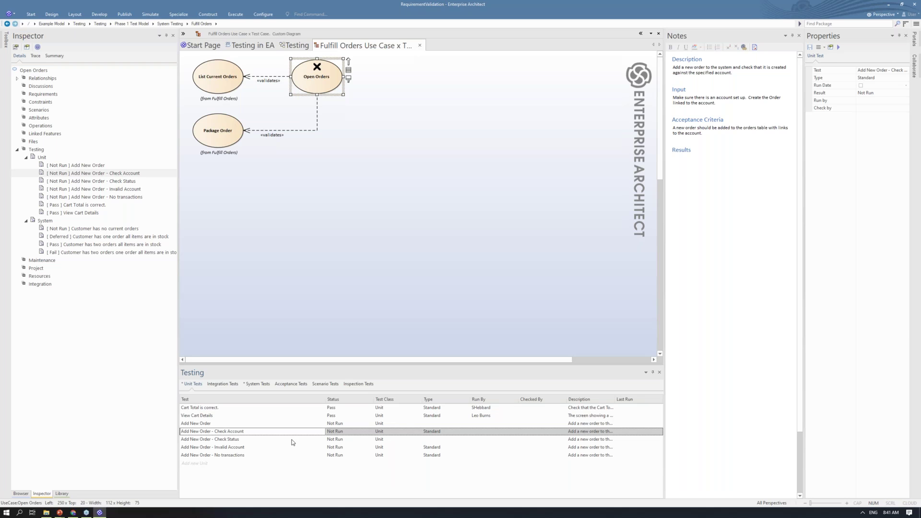
double_click(335, 434)
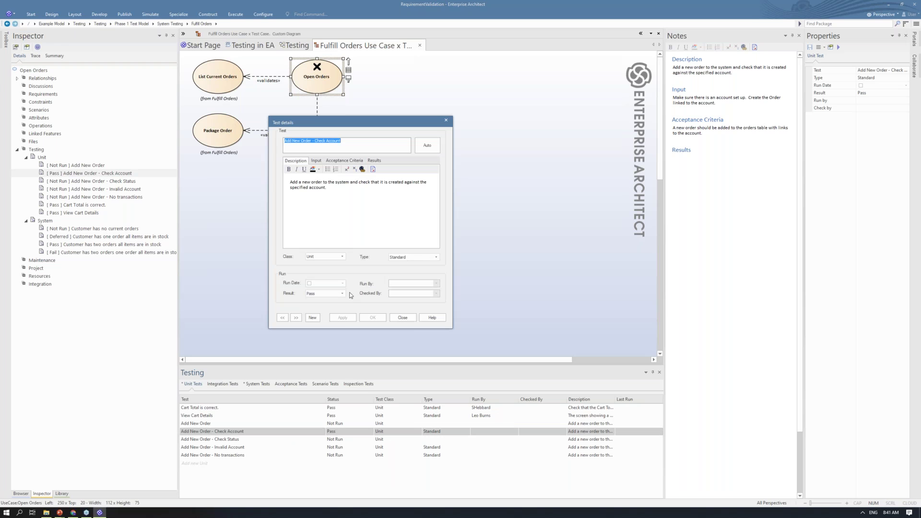
Try the Not Run result for this test, view its input, acceptance criteria and results, and close the details without saving.
click(342, 293)
click(337, 300)
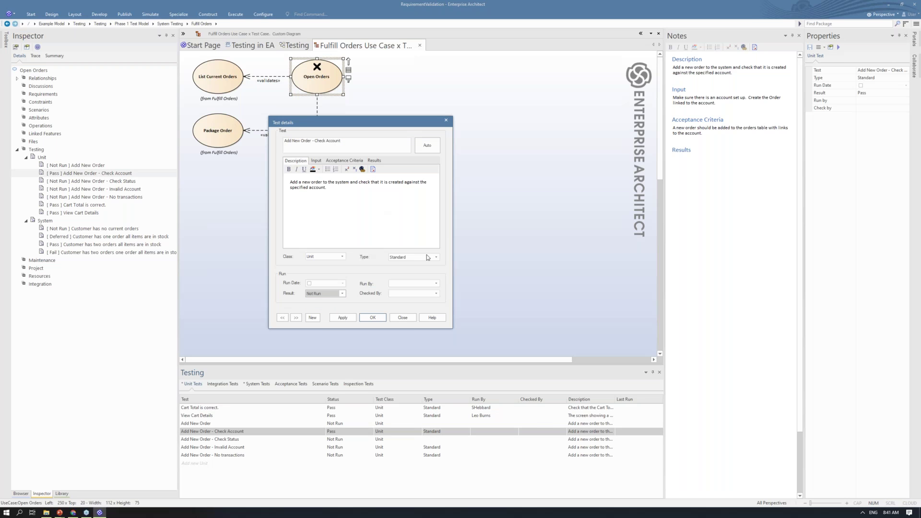
click(315, 161)
click(344, 160)
click(374, 161)
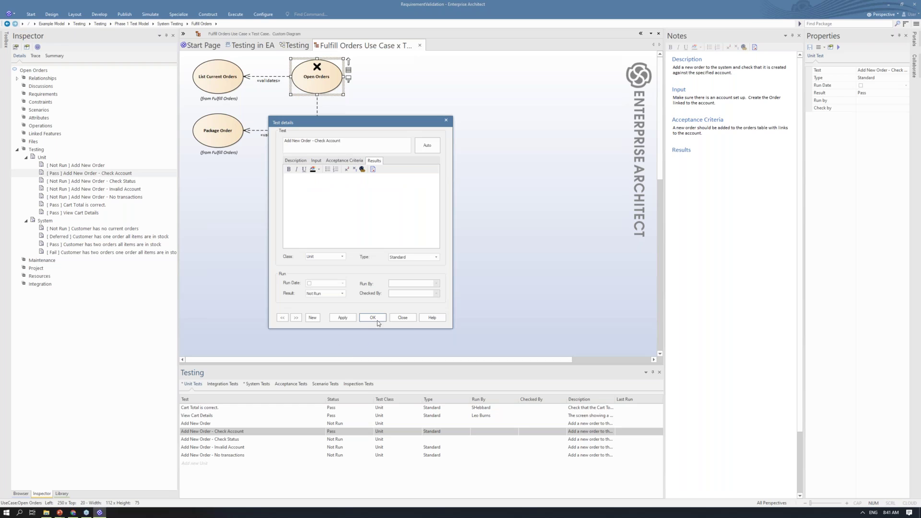
click(401, 318)
click(390, 246)
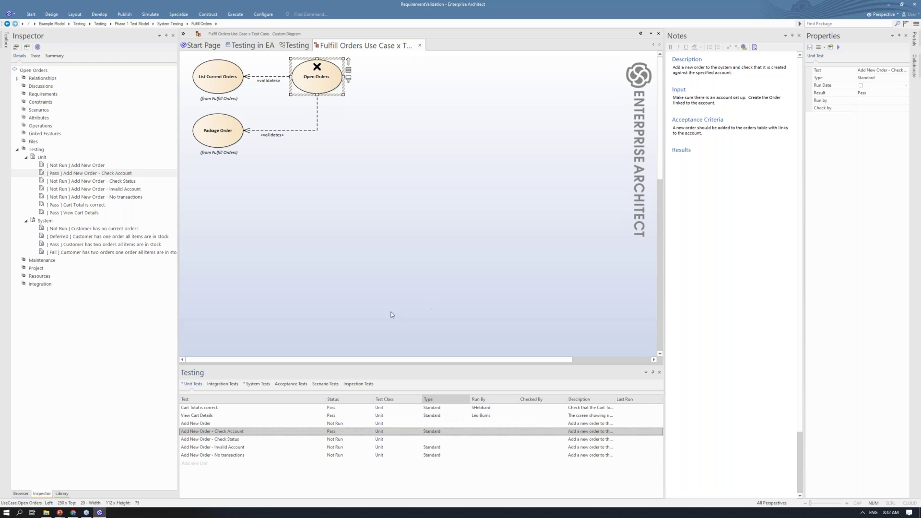
Close the Fulfill Orders diagram, select the View Test Report in EA topic in the mind map, and show the project browser.
click(420, 46)
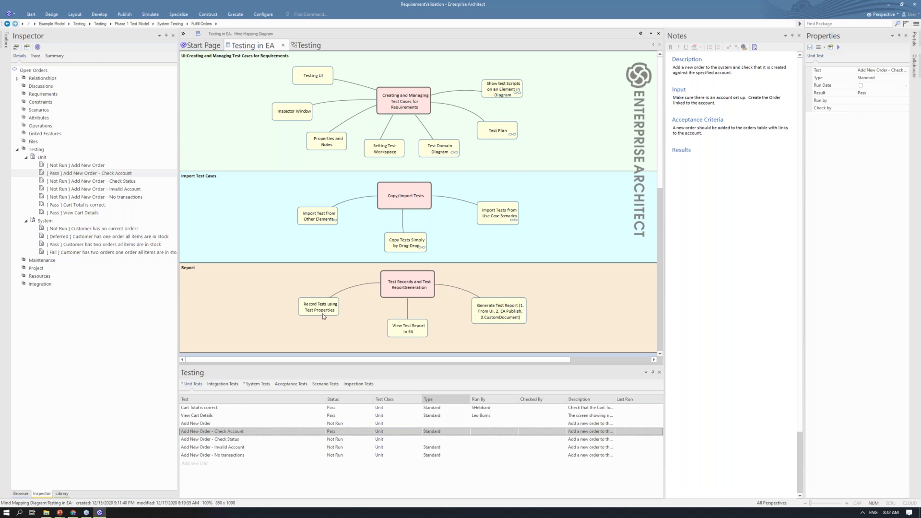
click(404, 335)
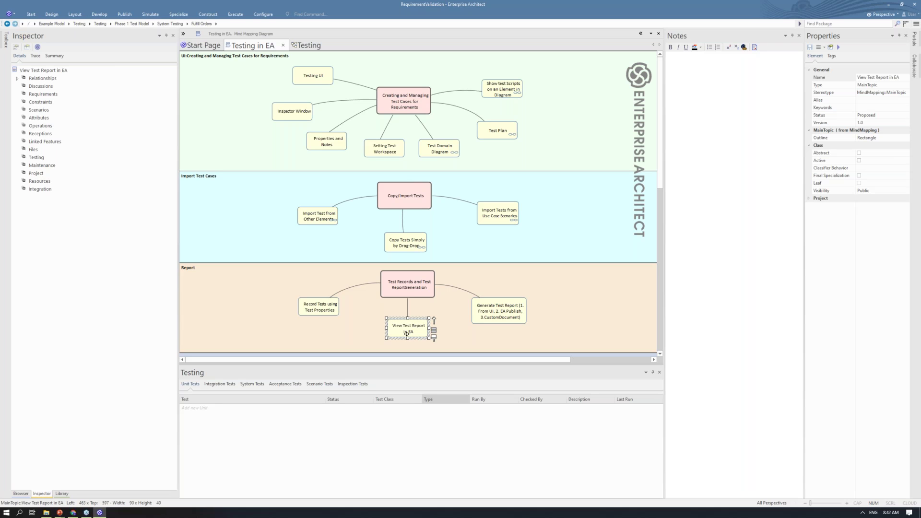
click(321, 43)
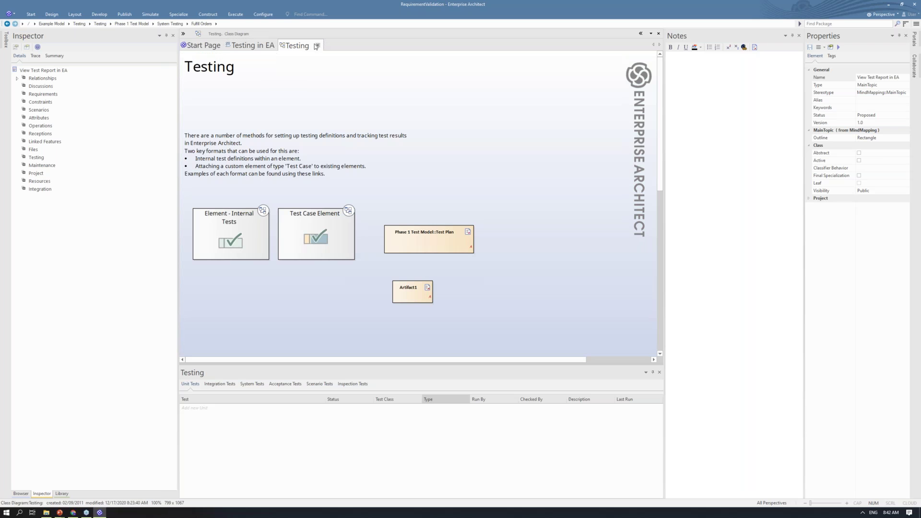
click(253, 45)
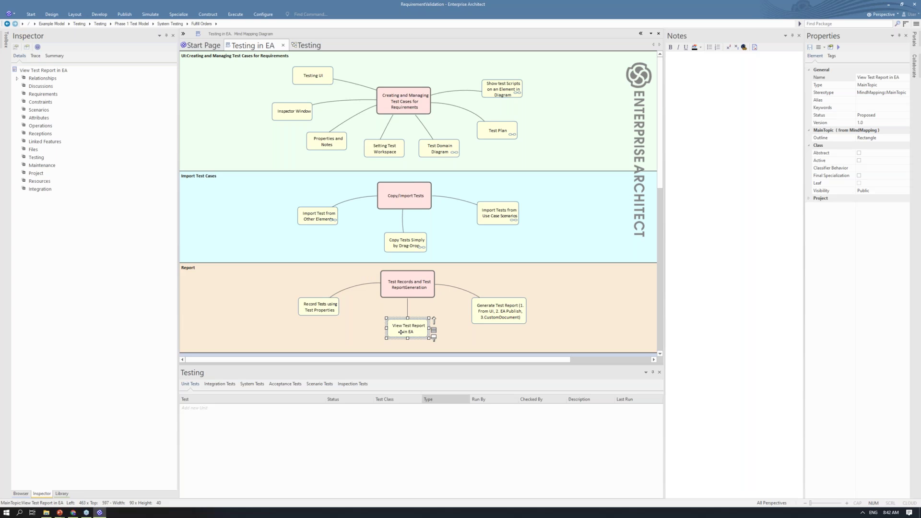
click(26, 494)
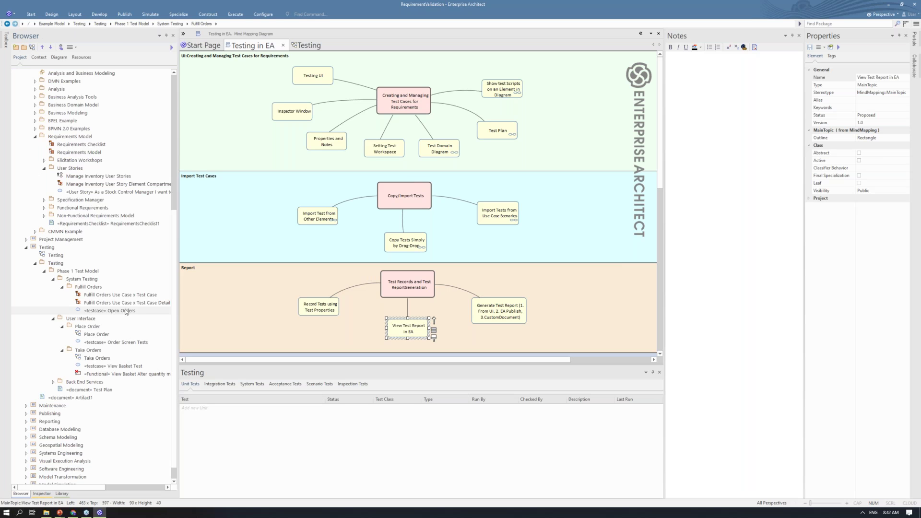
Review the available test types and outcome reports, and run the Tests on Recently Modified Elements search.
click(207, 18)
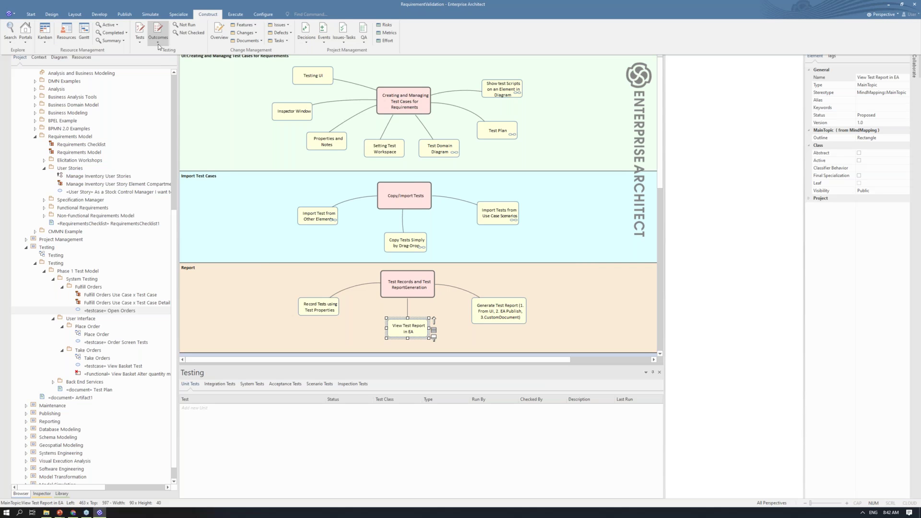
click(142, 44)
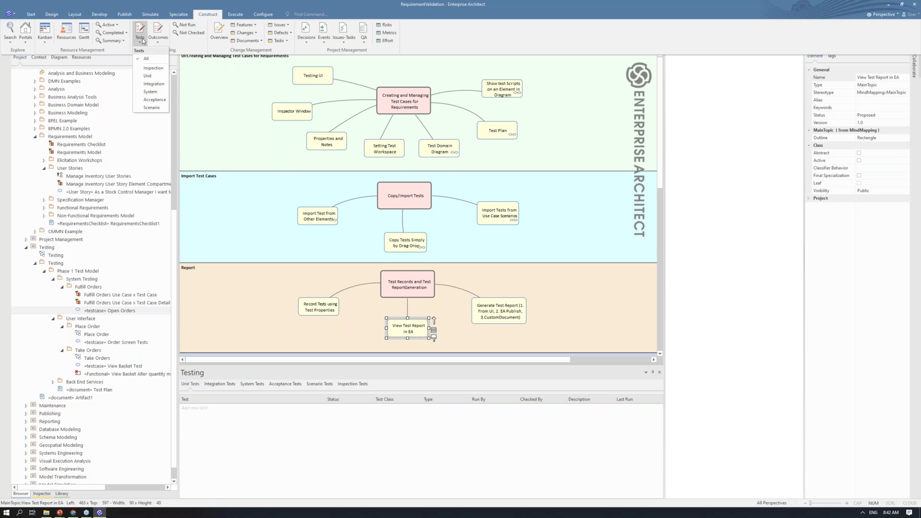
click(158, 42)
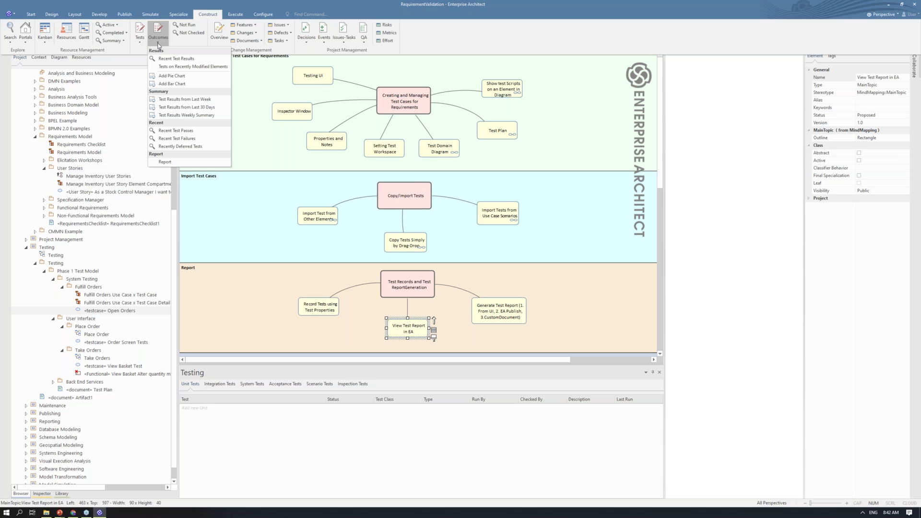
click(174, 68)
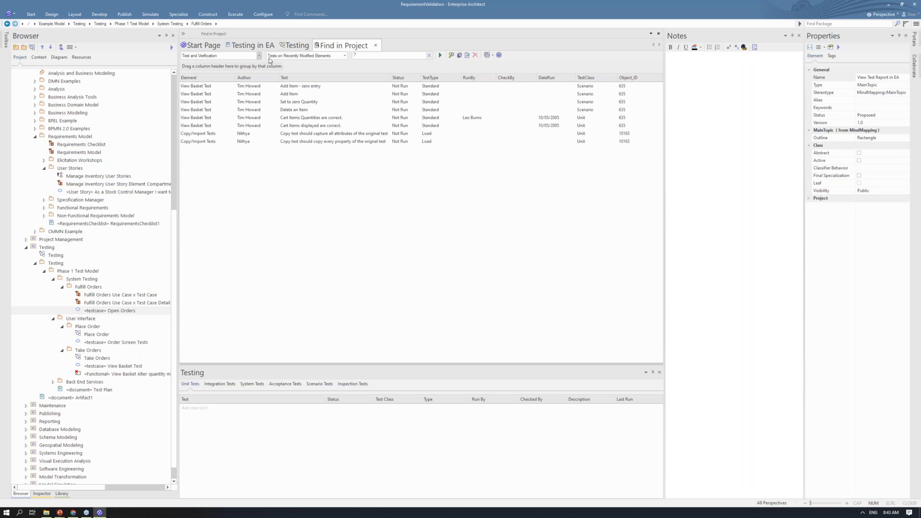
Search the project for Deferred Tests and rerun the Tests on Recently Modified Elements search.
click(346, 56)
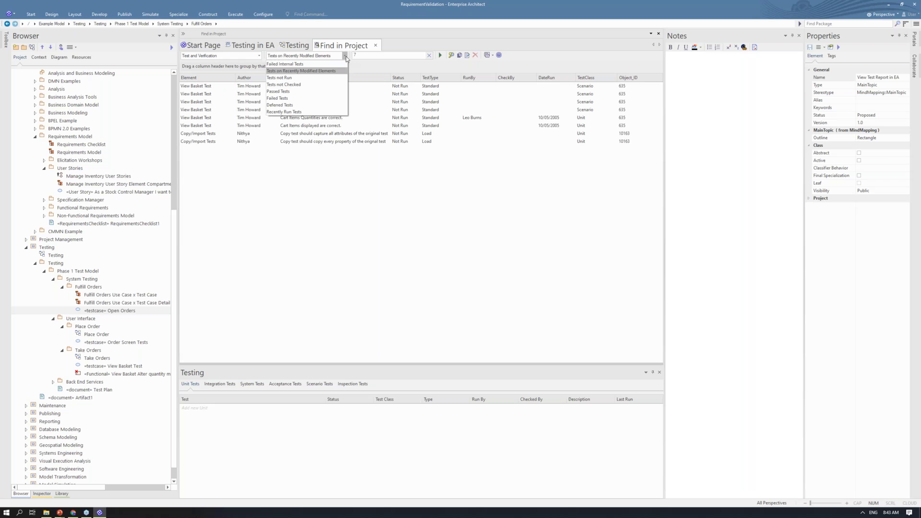
click(334, 110)
click(440, 55)
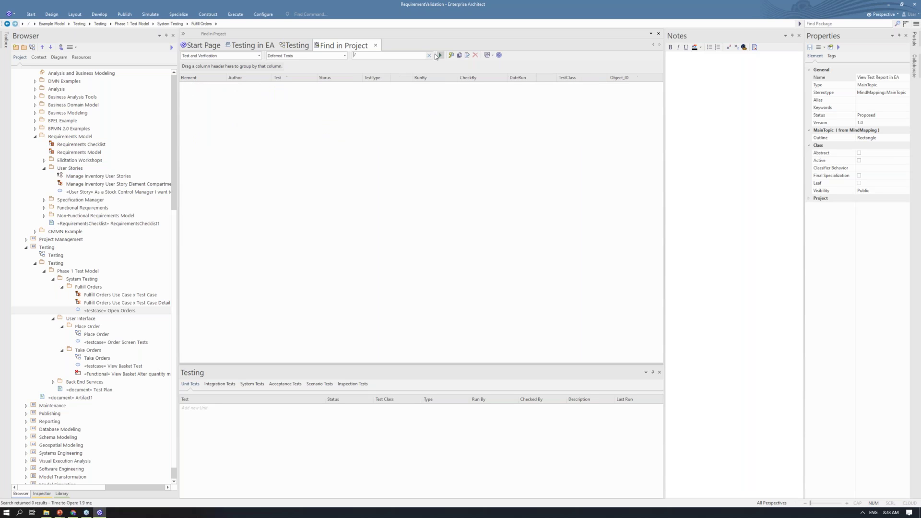
click(343, 56)
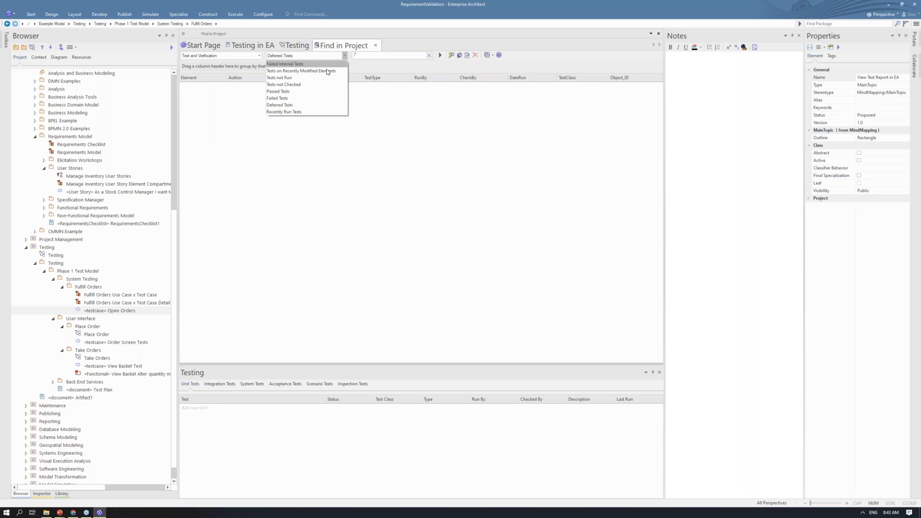
click(330, 69)
click(438, 56)
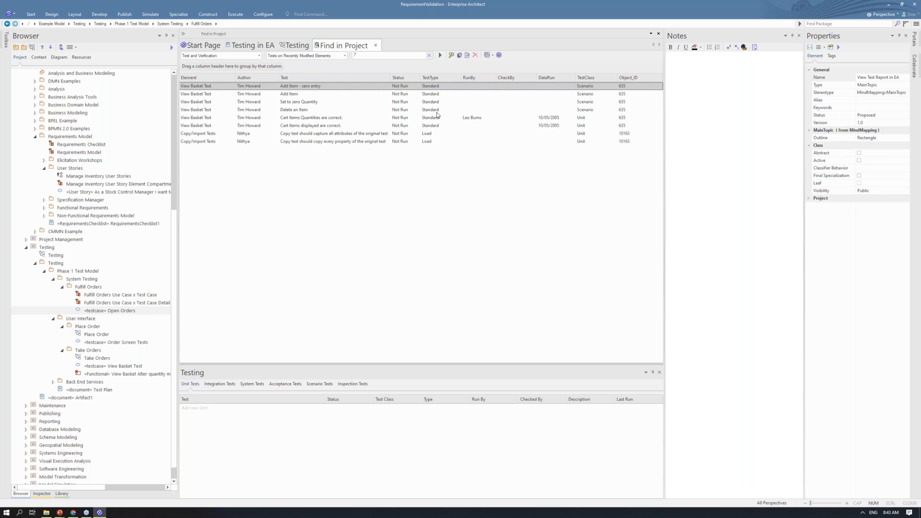
Export all listed tests from the search results as a CSV file named SampleTestReport in the Test Cases folder.
key(ctrl+a)
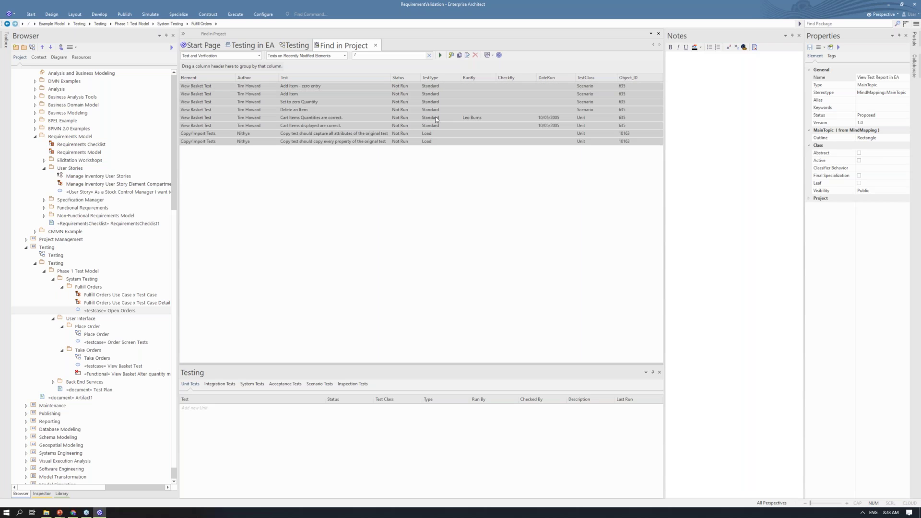
click(493, 55)
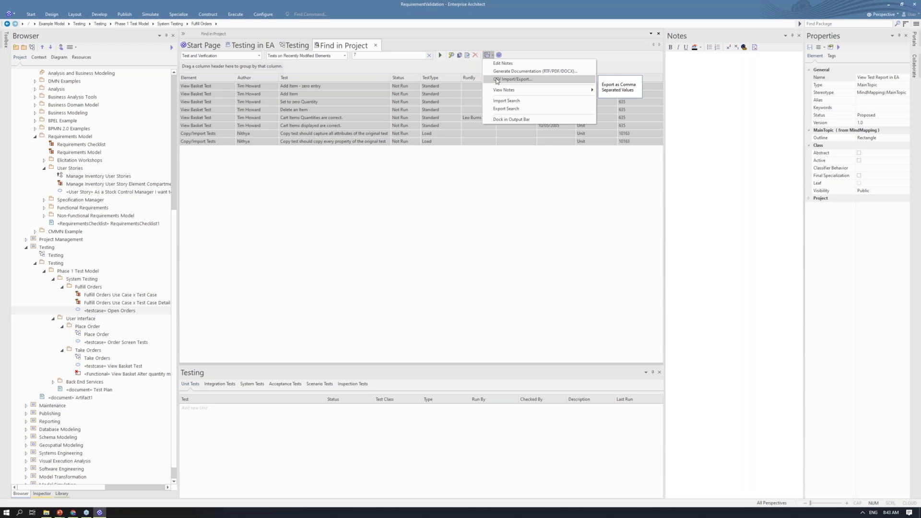
click(496, 81)
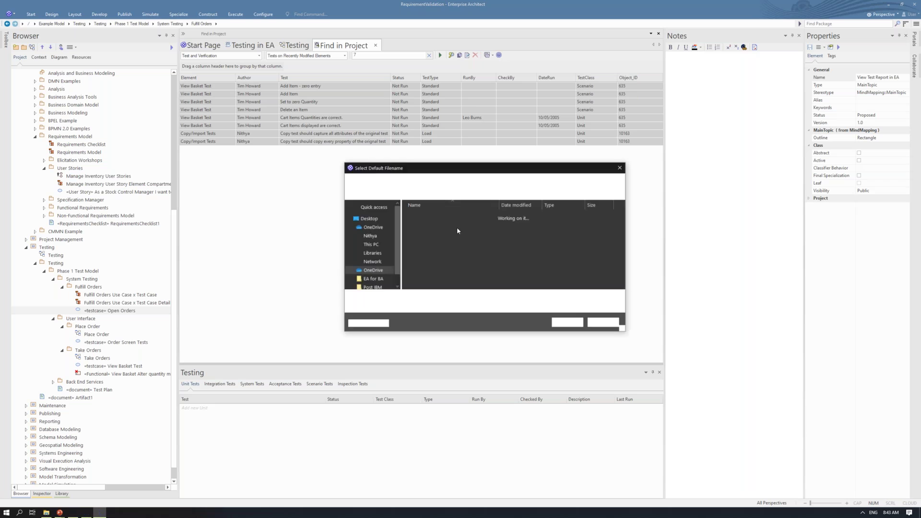
double_click(425, 230)
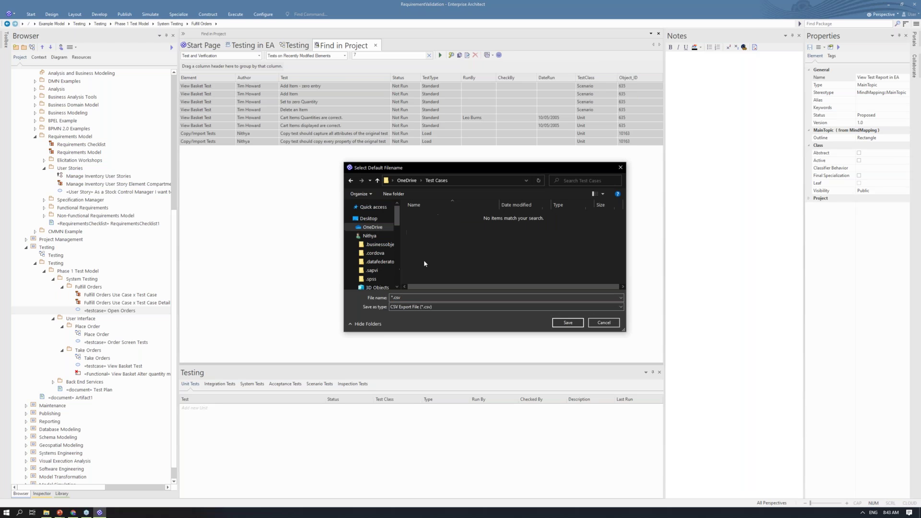
click(392, 298)
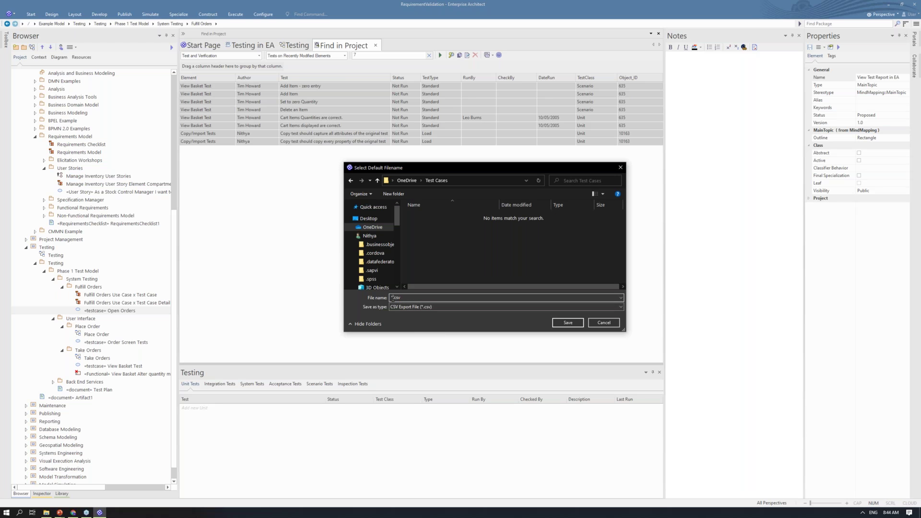
text(SampleTE)
key(BackSpace)
text(estReport)
click(559, 323)
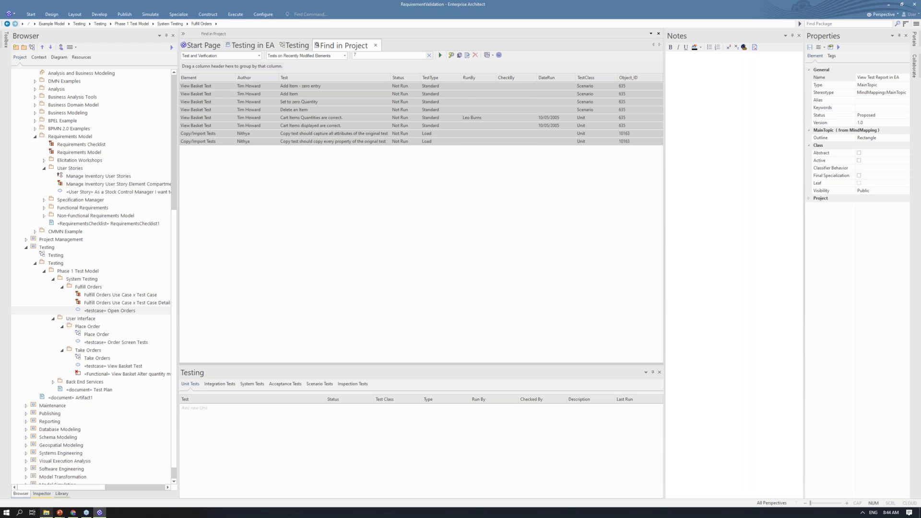
Open SampleTestReport.csv from the Test Cases folder in Excel and widen its columns to read the exported tests.
click(46, 512)
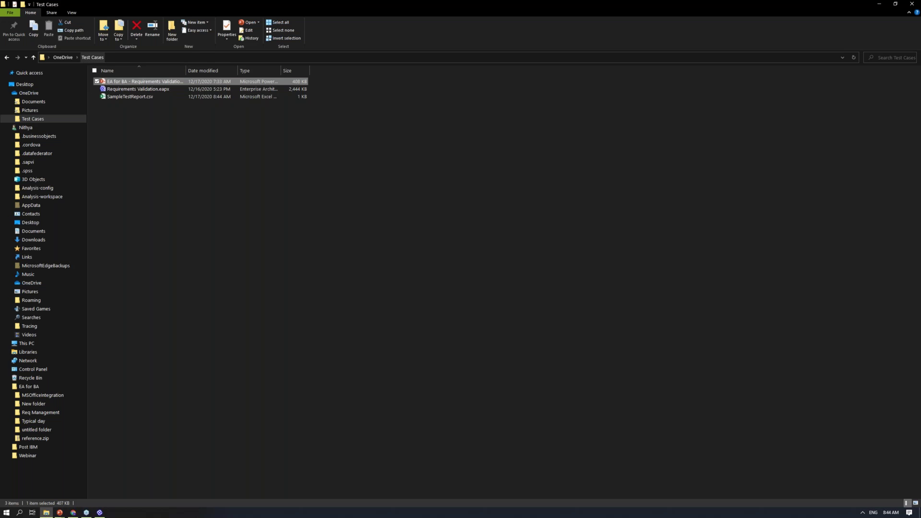
click(147, 98)
double_click(147, 98)
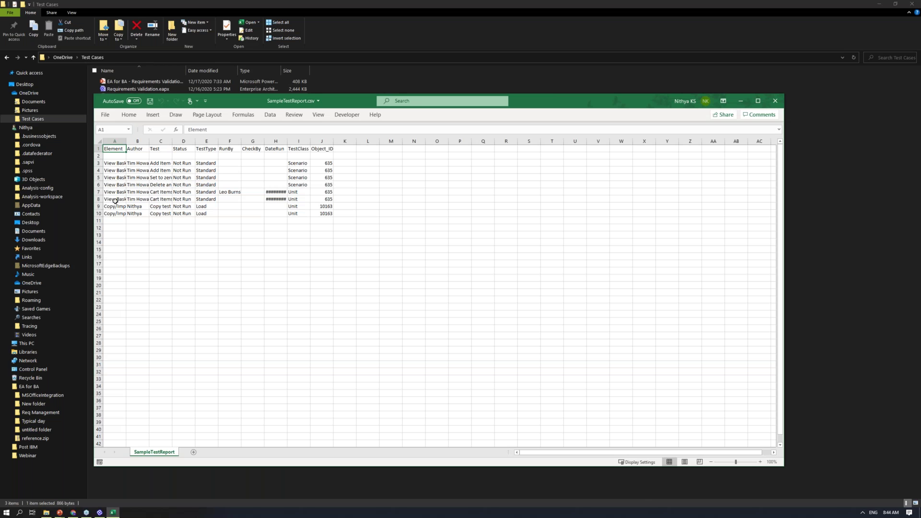
click(758, 101)
drag(33, 47, 168, 50)
drag(247, 50, 283, 50)
drag(353, 48, 395, 48)
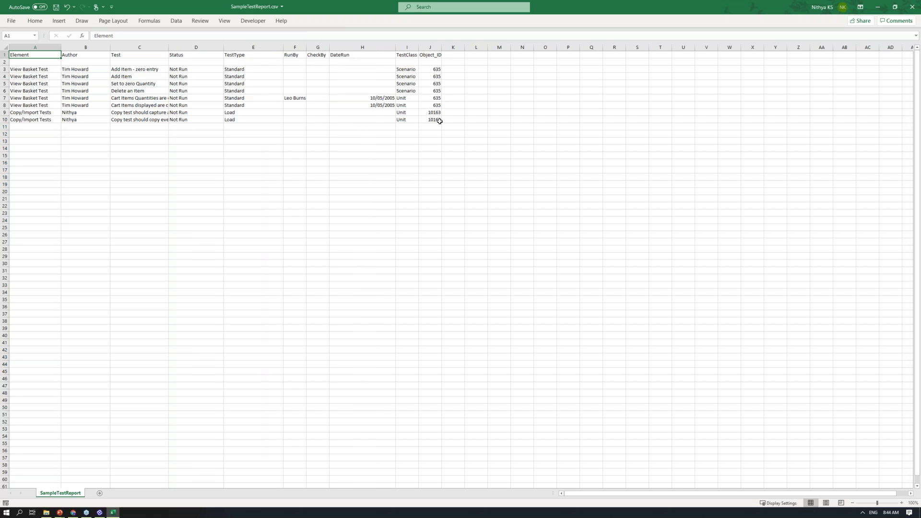
Minimize the spreadsheet and folder windows, return to Enterprise Architect, and select all tests in the search results.
click(881, 8)
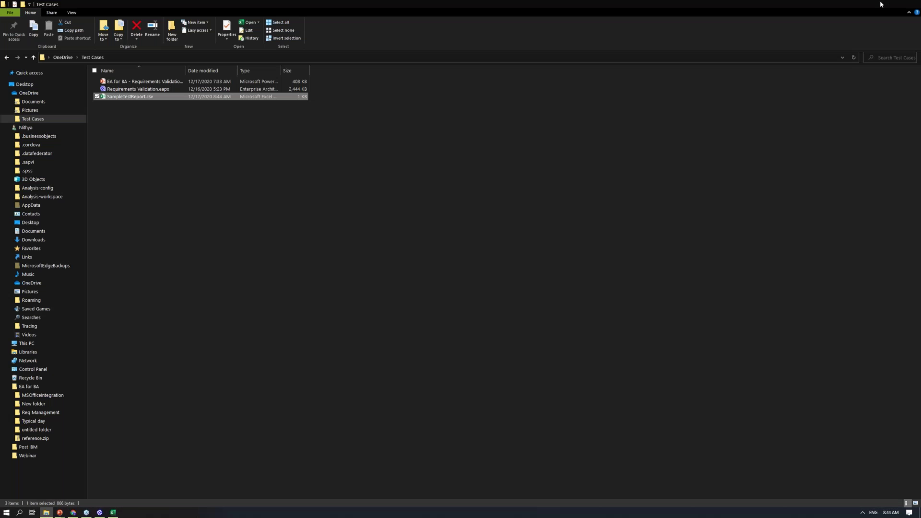
click(880, 4)
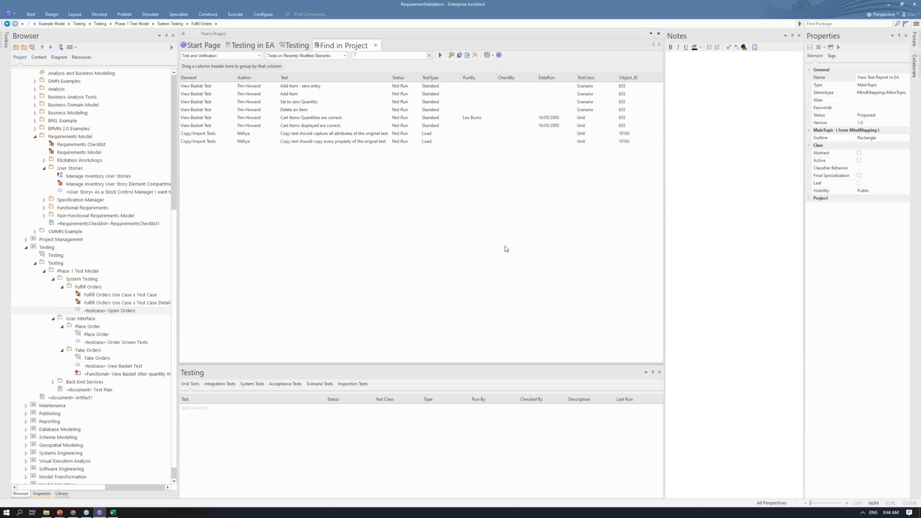
key(ctrl+a)
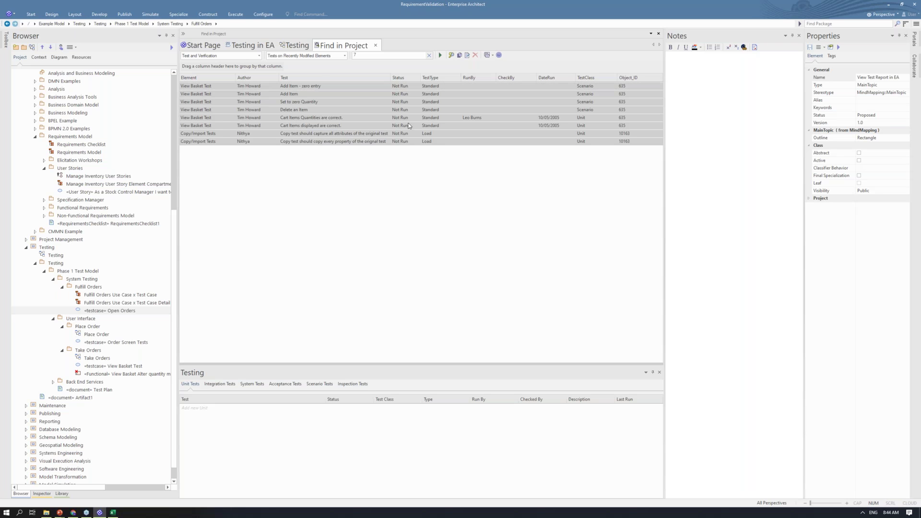
click(492, 56)
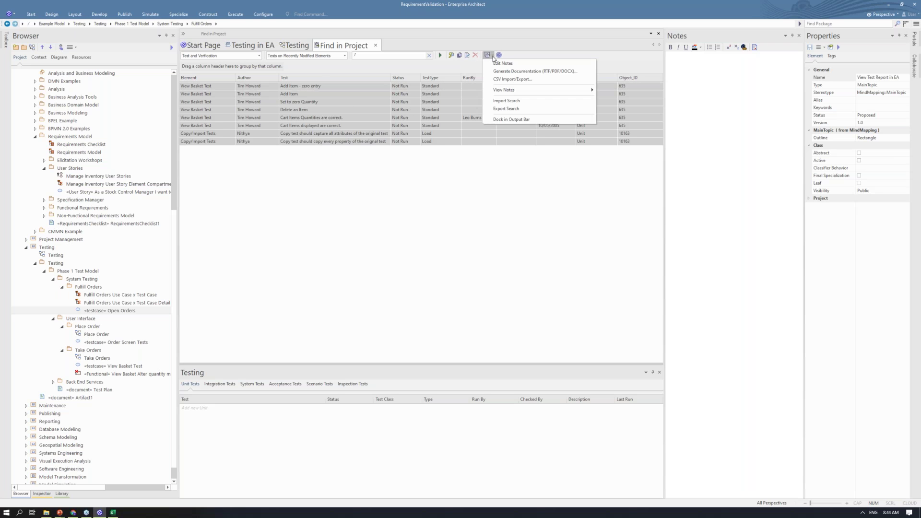
click(498, 70)
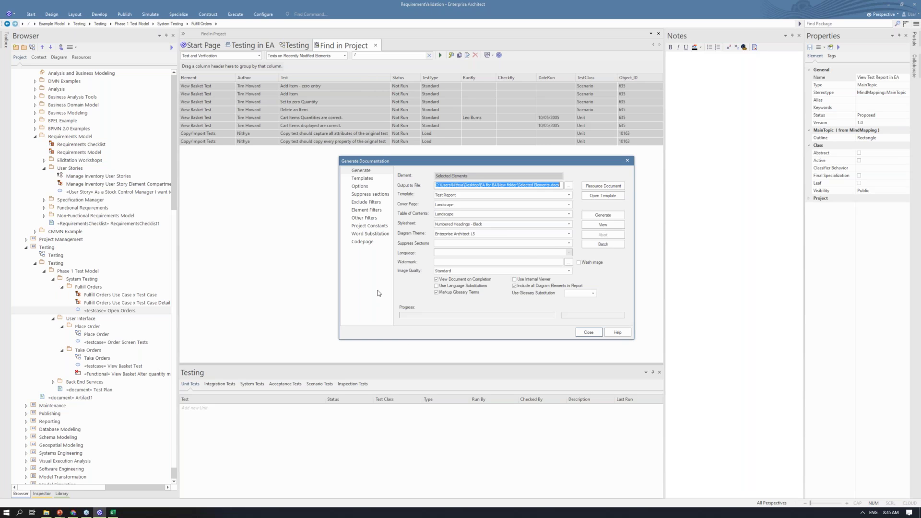
click(626, 160)
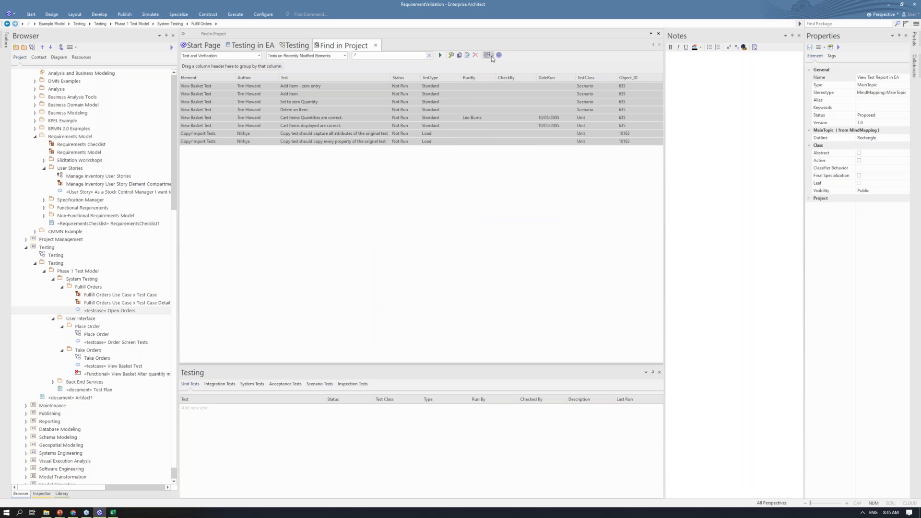
Generate a single document for all the selected search results using the Test Report template.
click(491, 56)
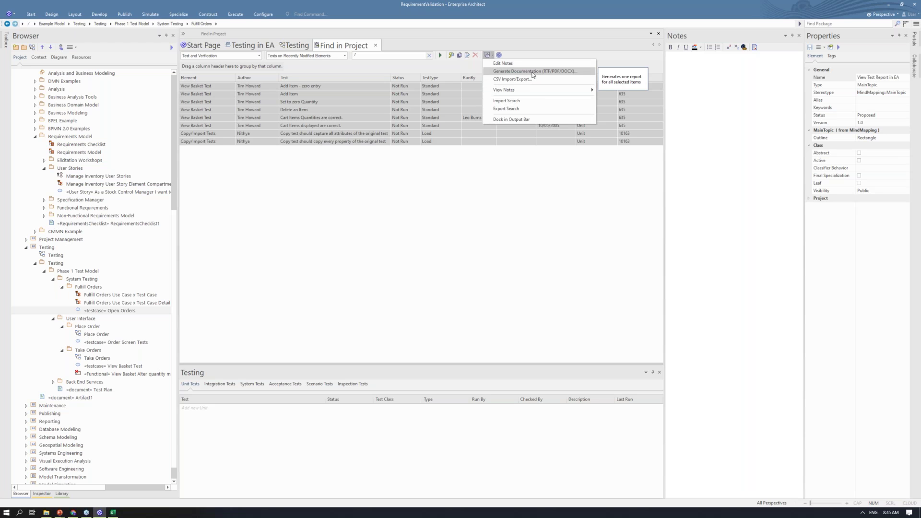
click(477, 158)
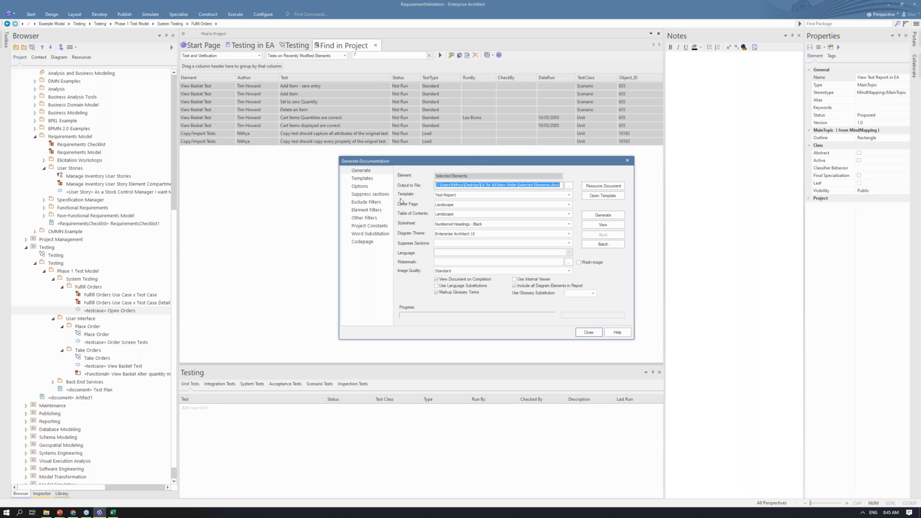
click(570, 195)
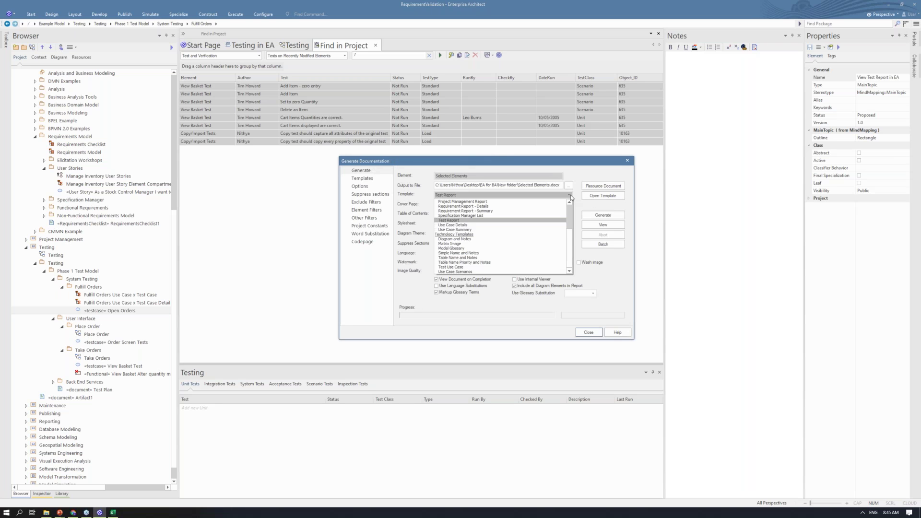
click(468, 221)
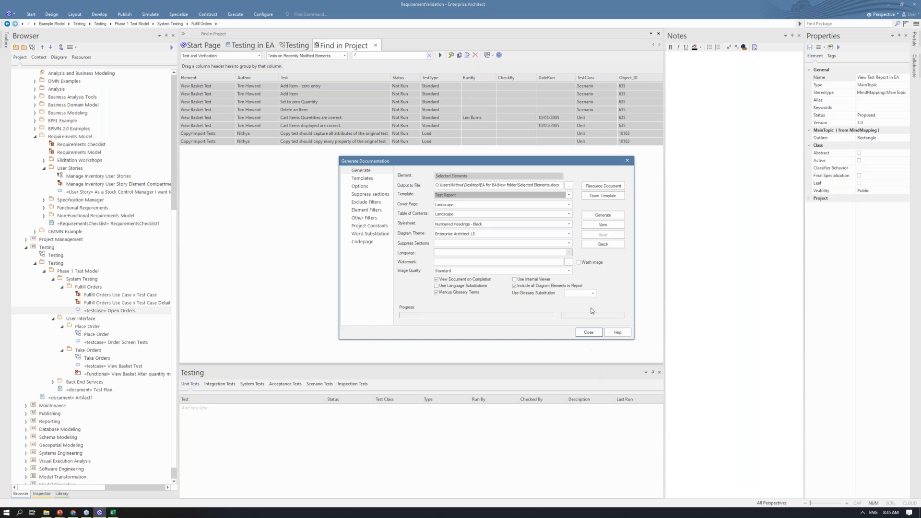
click(603, 215)
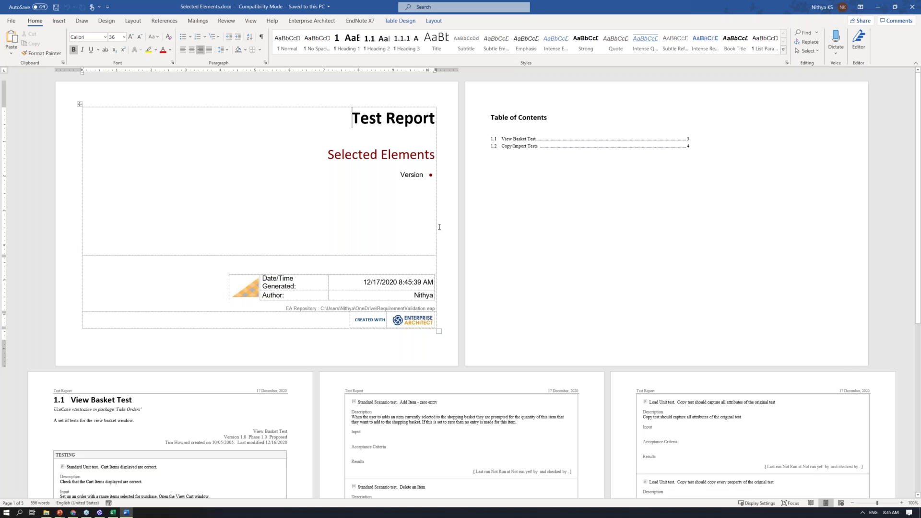
Switch the generated Word report to side-to-side page movement and review the View Basket Test and Copy/Import Tests sections.
scroll(432, 220, down, 1)
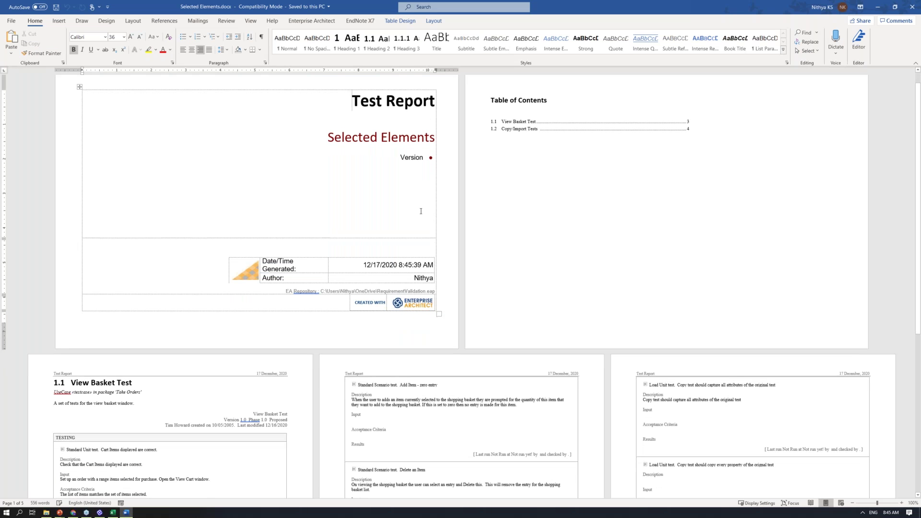
scroll(432, 221, down, 1)
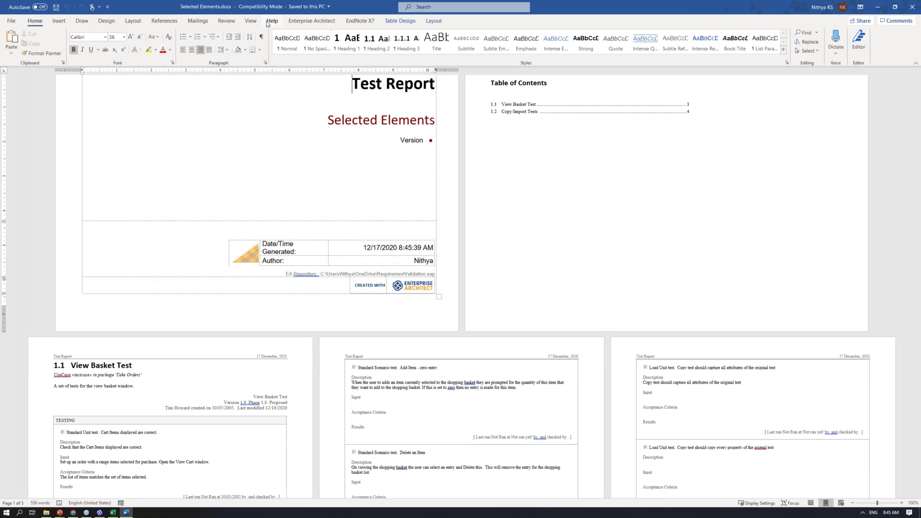
click(251, 21)
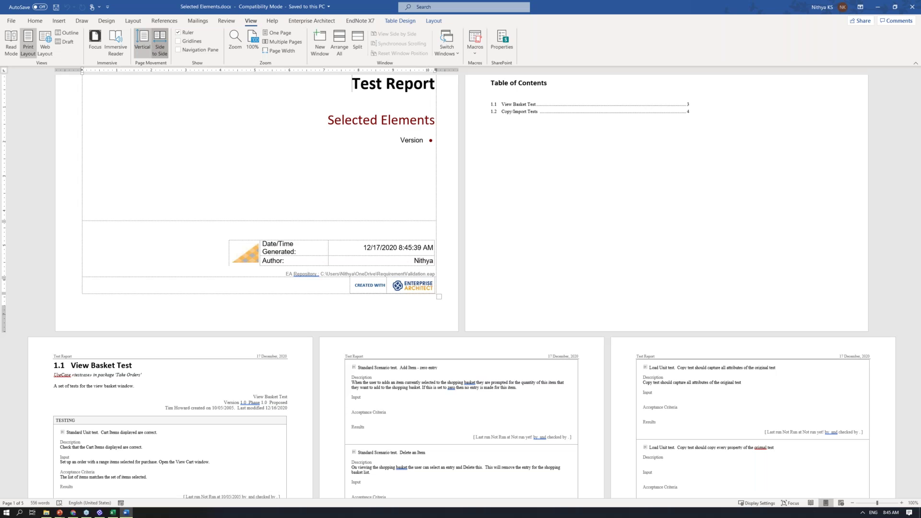
click(160, 43)
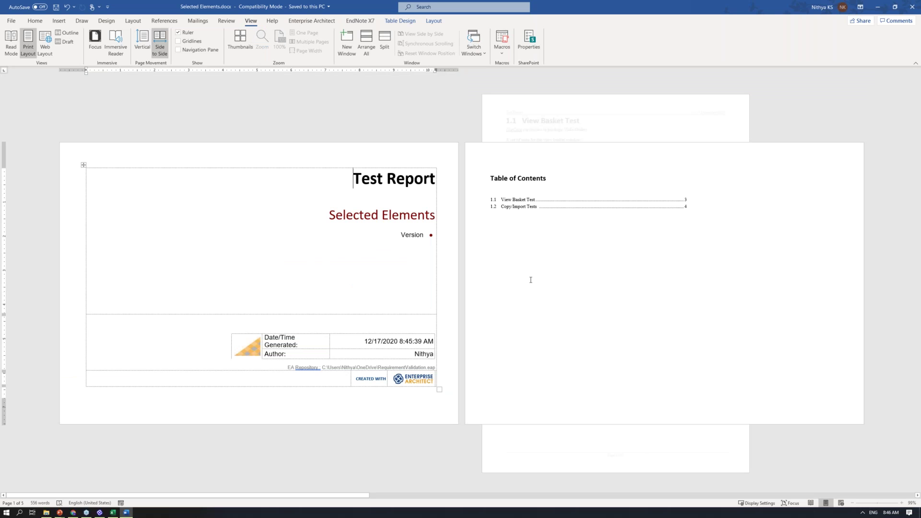
scroll(531, 280, down, 2)
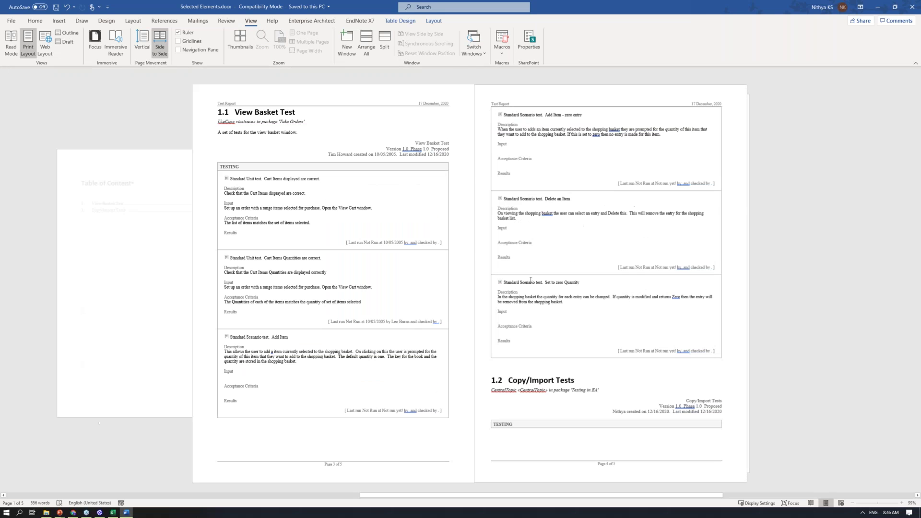
scroll(530, 280, up, 2)
scroll(512, 282, down, 1)
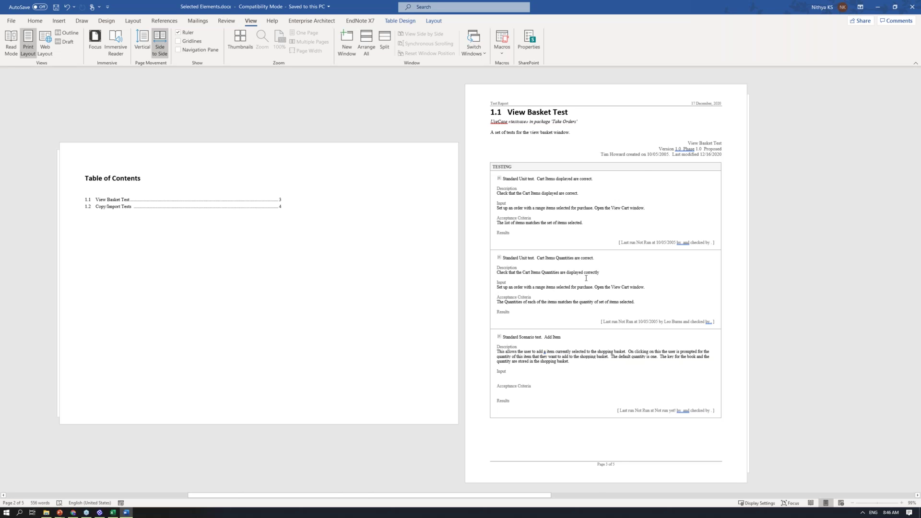
scroll(586, 277, down, 1)
scroll(586, 278, down, 1)
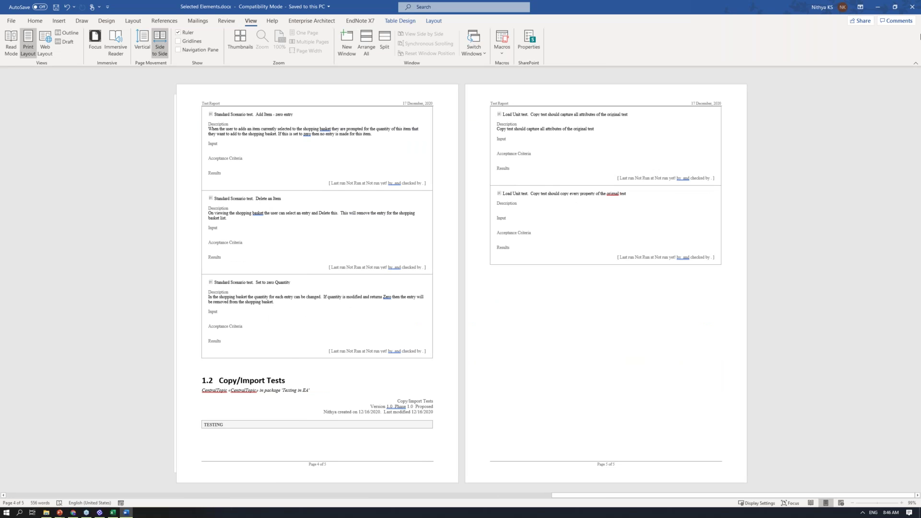
Close the report and Word, dismiss the documentation generator, and clear the selection in the search results.
click(917, 7)
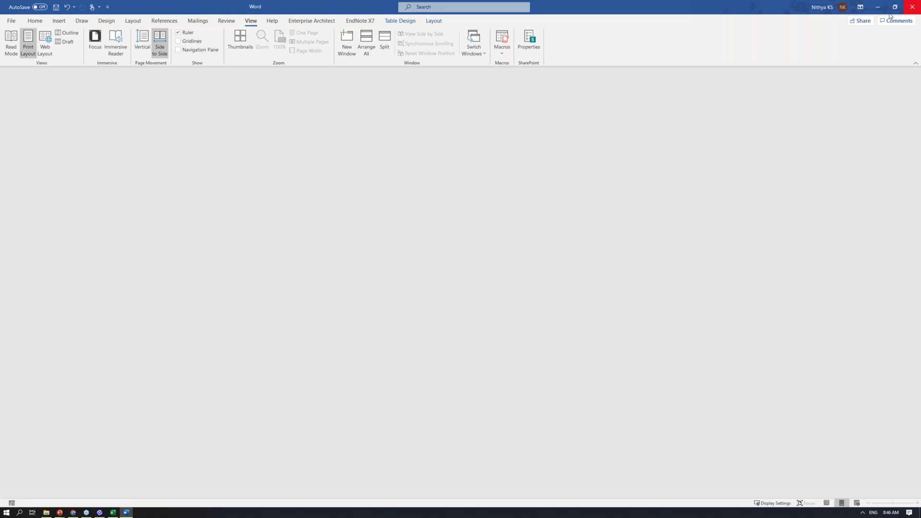
click(911, 7)
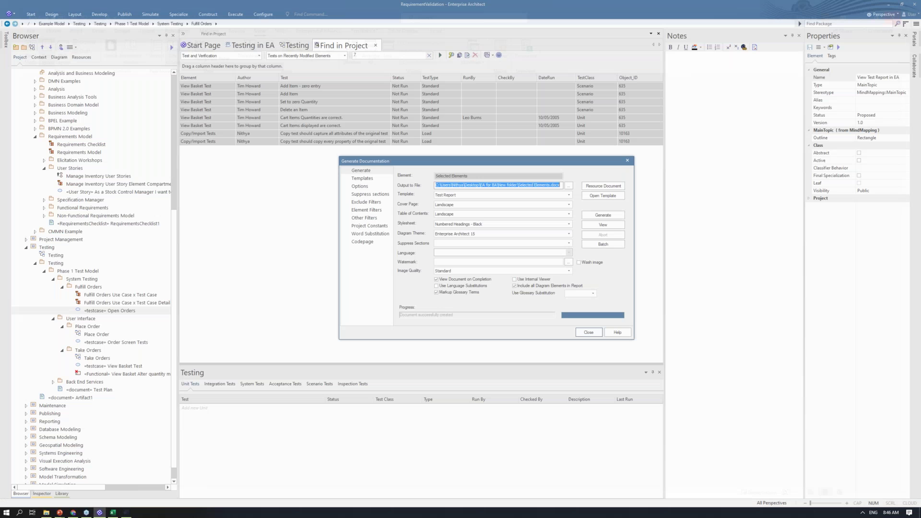
click(589, 333)
click(494, 250)
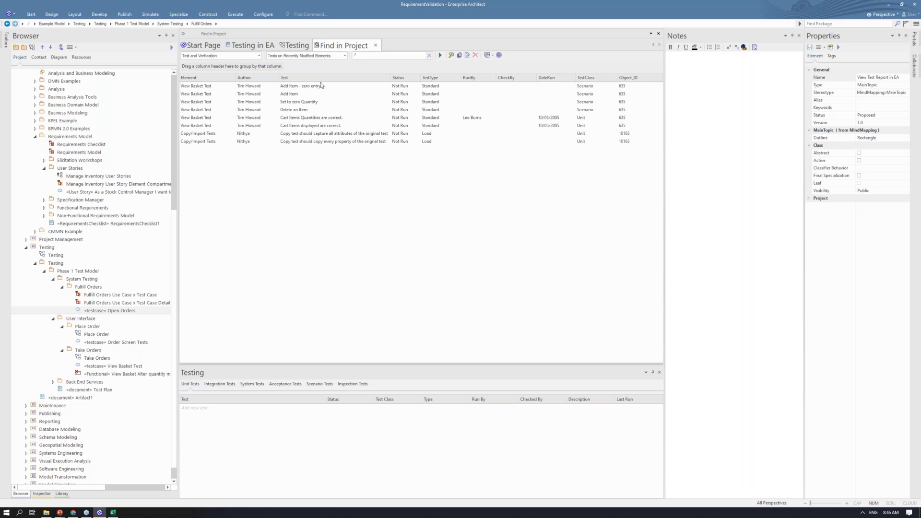
Open the documentation generator for the inner Testing package that contains Phase 1 Test Model.
click(43, 248)
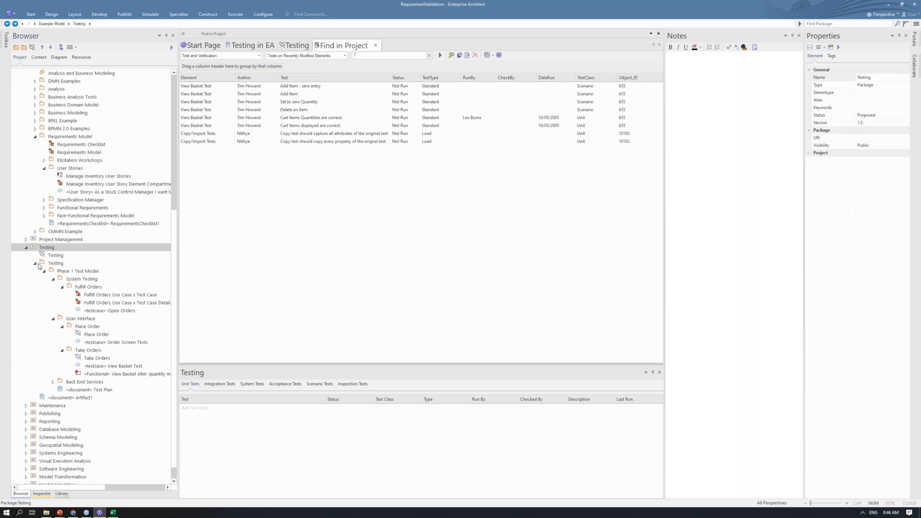
click(35, 264)
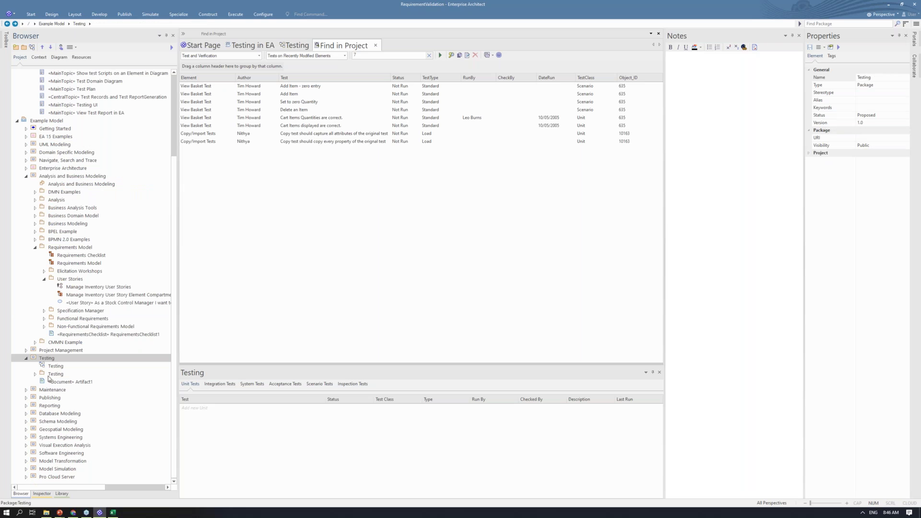
click(36, 375)
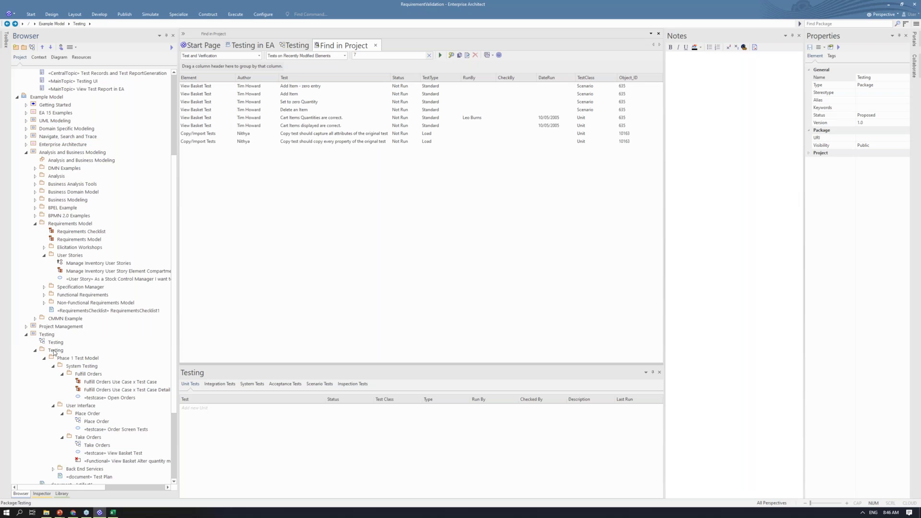
click(54, 351)
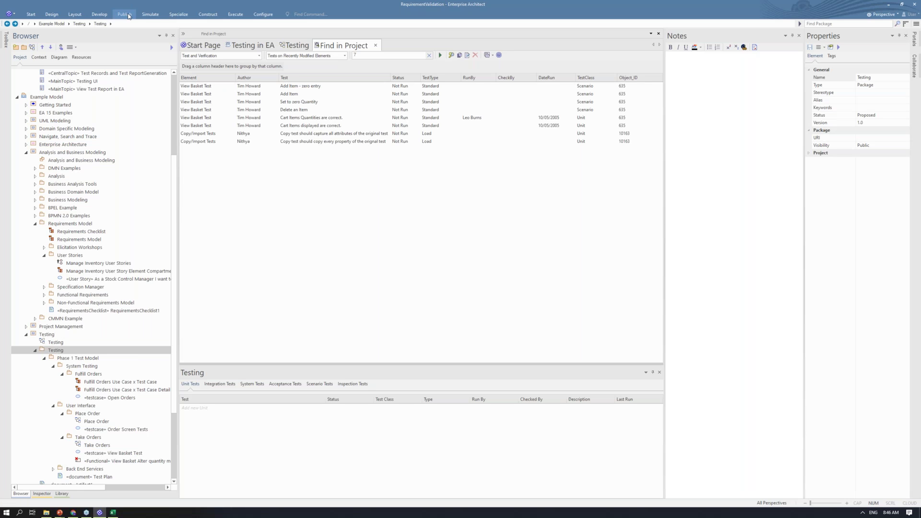
click(126, 14)
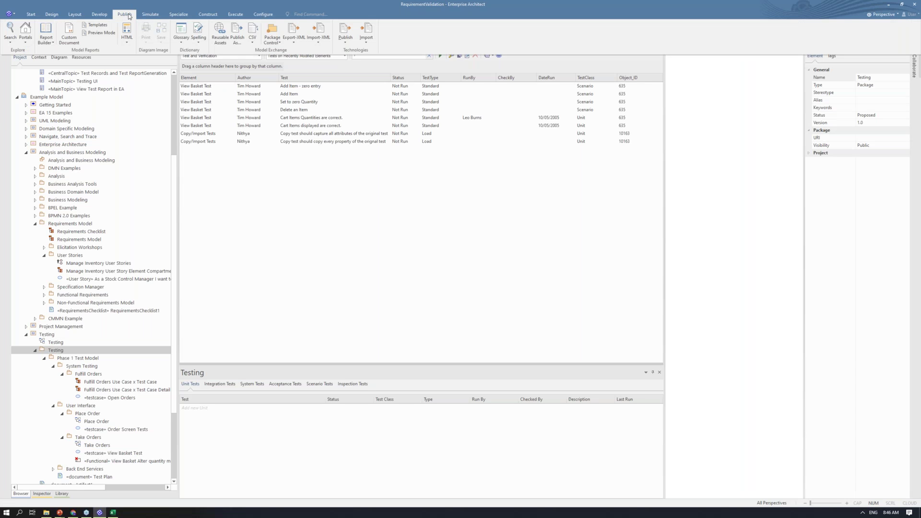
click(48, 43)
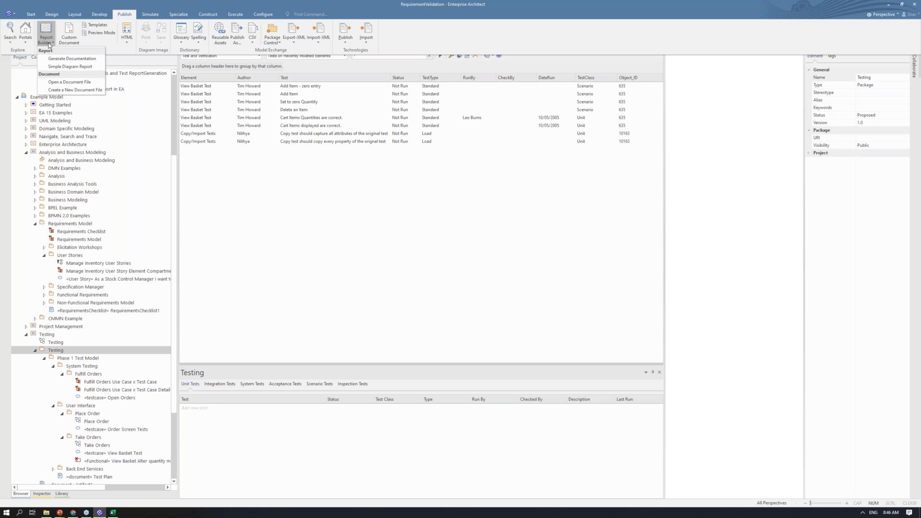
click(446, 166)
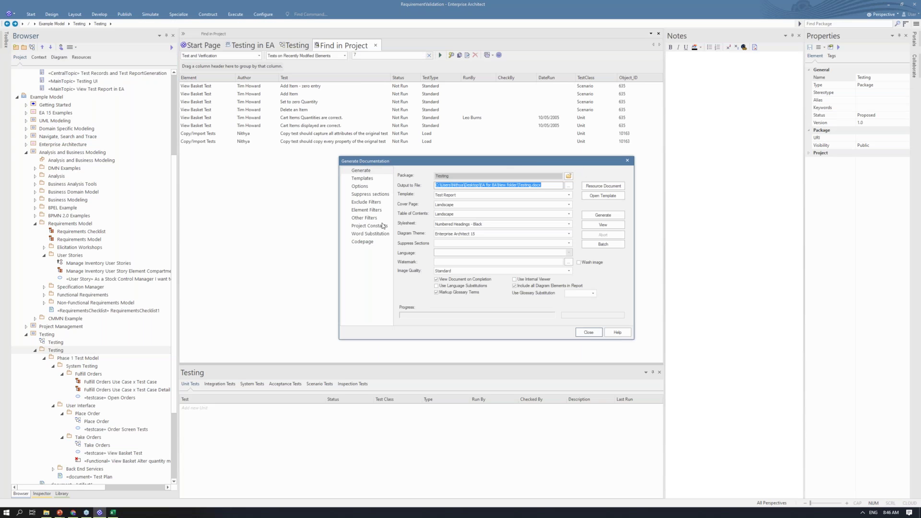
Set the cover page and table of contents to Portrait and generate the package's document with the Test Report template.
click(461, 203)
click(457, 234)
click(465, 213)
click(459, 241)
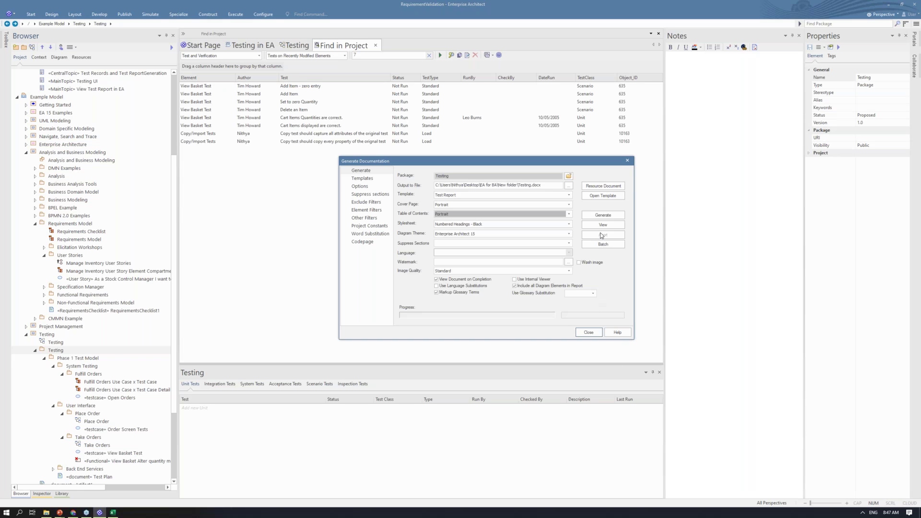
click(603, 216)
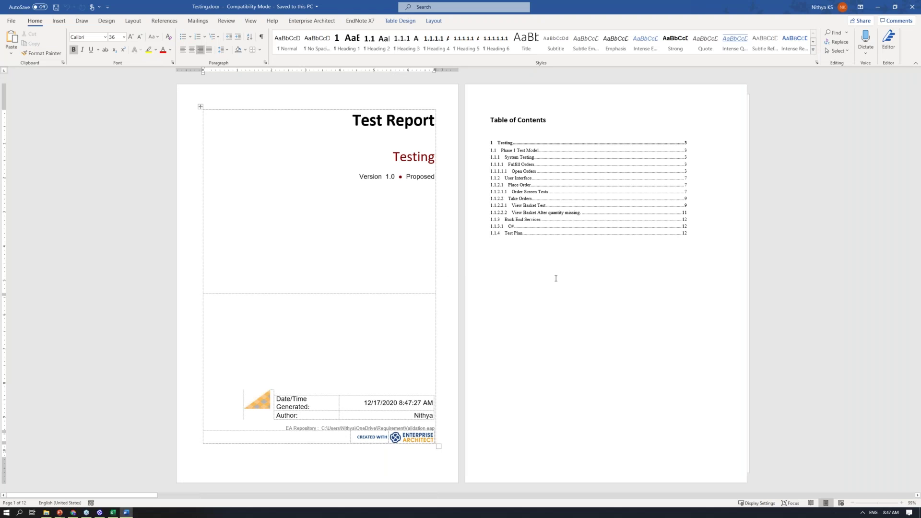
Review the generated Testing report from the table of contents through the test case sections to the Test Plan entry.
scroll(556, 278, down, 1)
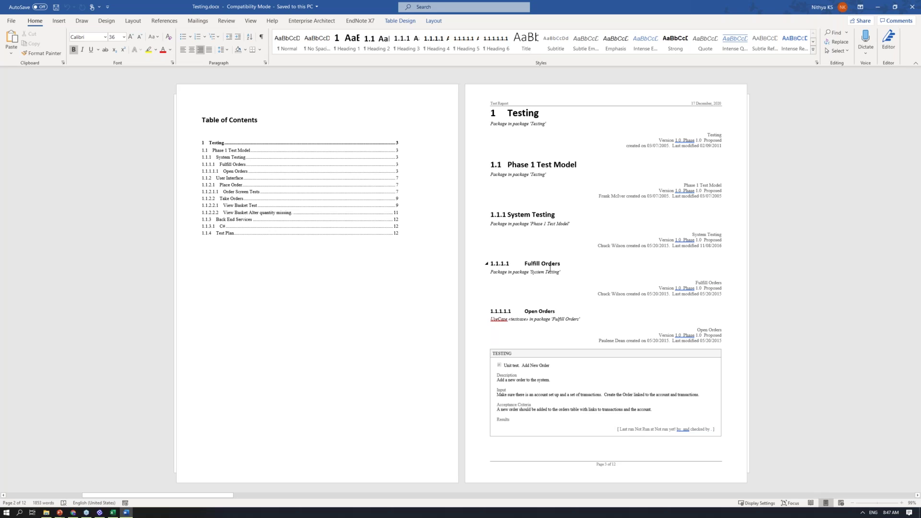
scroll(245, 187, down, 1)
scroll(240, 188, up, 2)
scroll(552, 239, down, 2)
scroll(555, 256, down, 2)
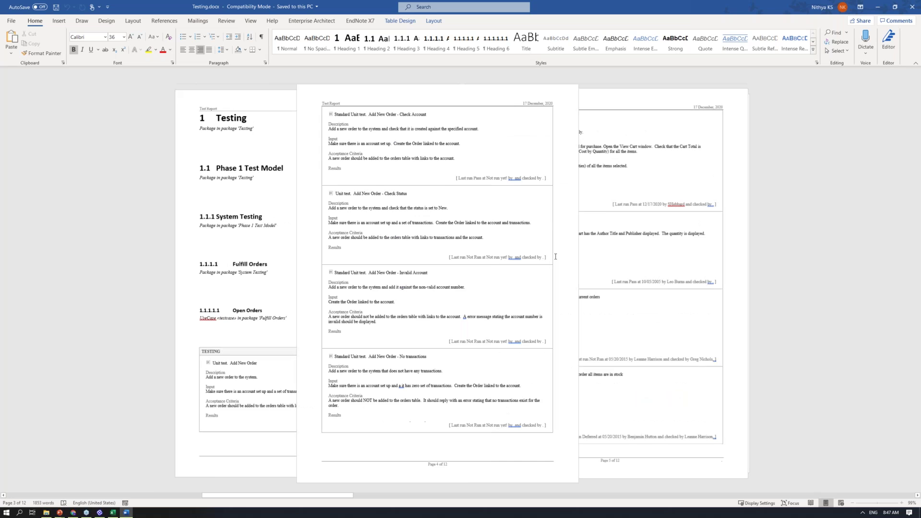
scroll(556, 257, down, 1)
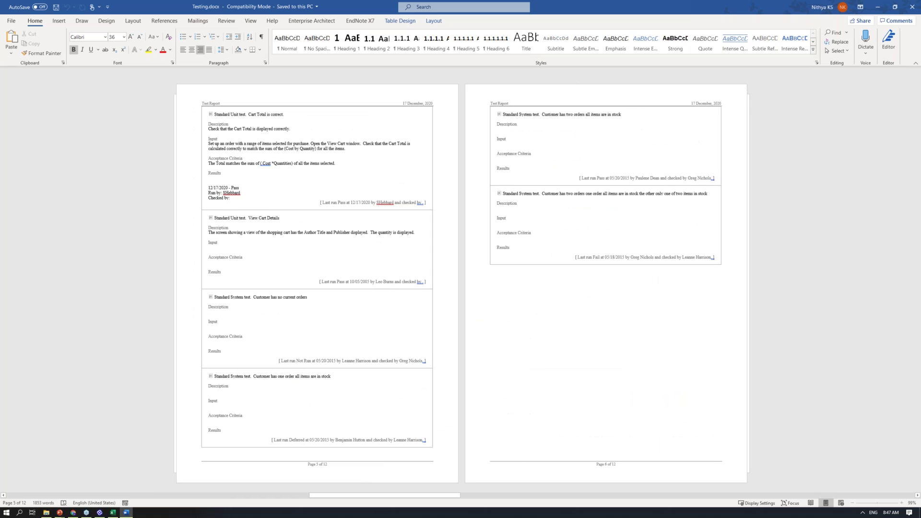
scroll(460, 283, down, 3)
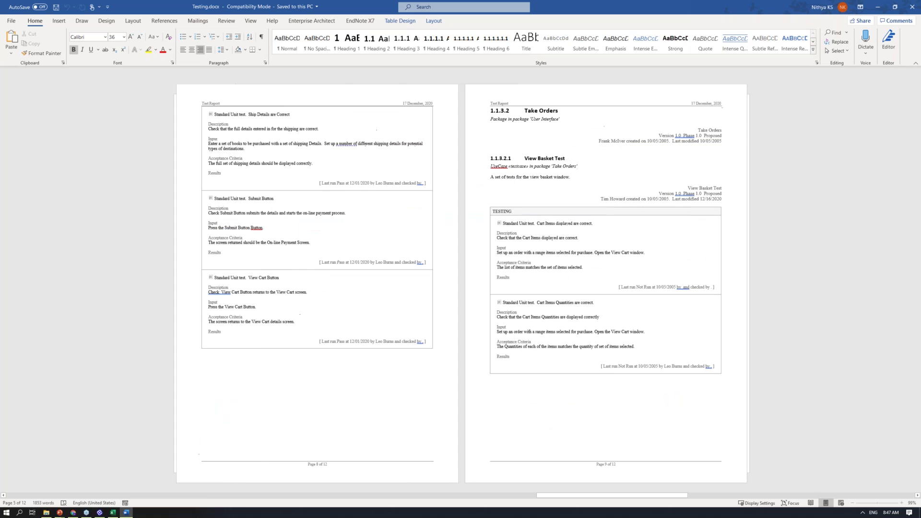
scroll(628, 438, down, 3)
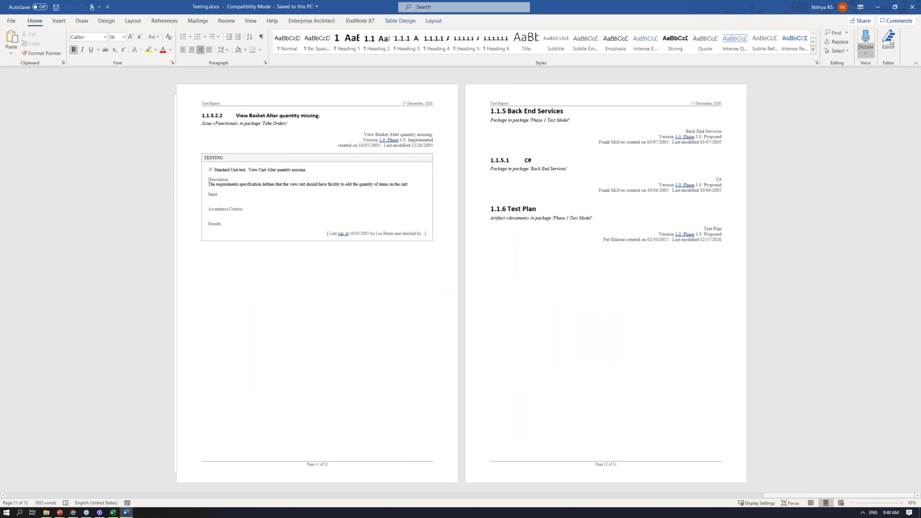
Close the report and Word, dismiss the documentation generator, and close the project search results.
key(ctrl+w)
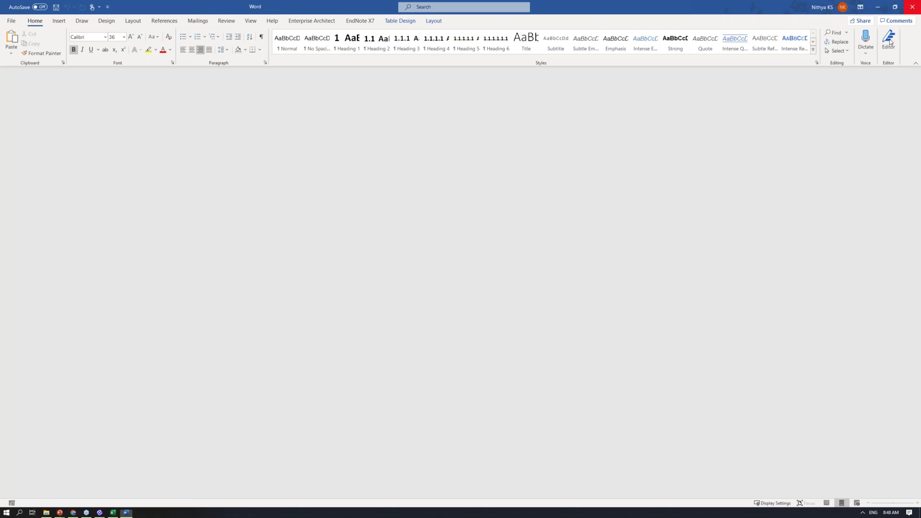
key(alt+F4)
click(585, 326)
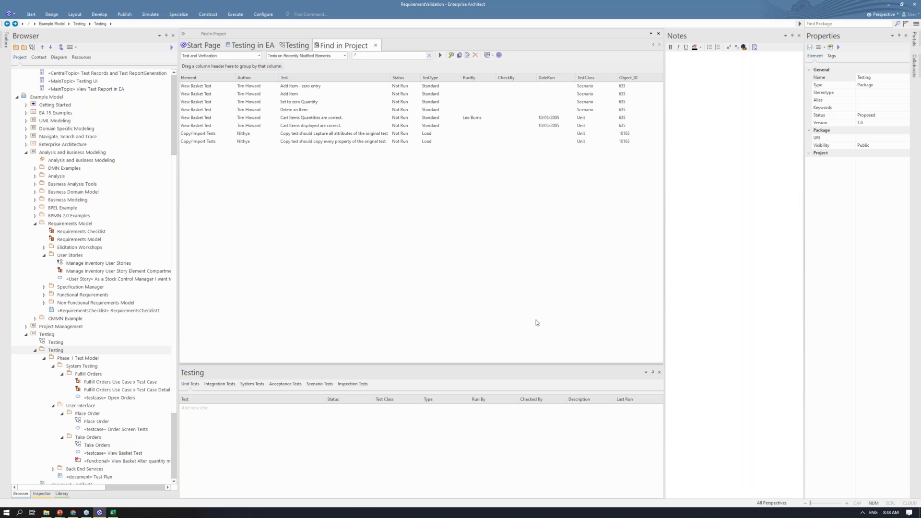
click(376, 46)
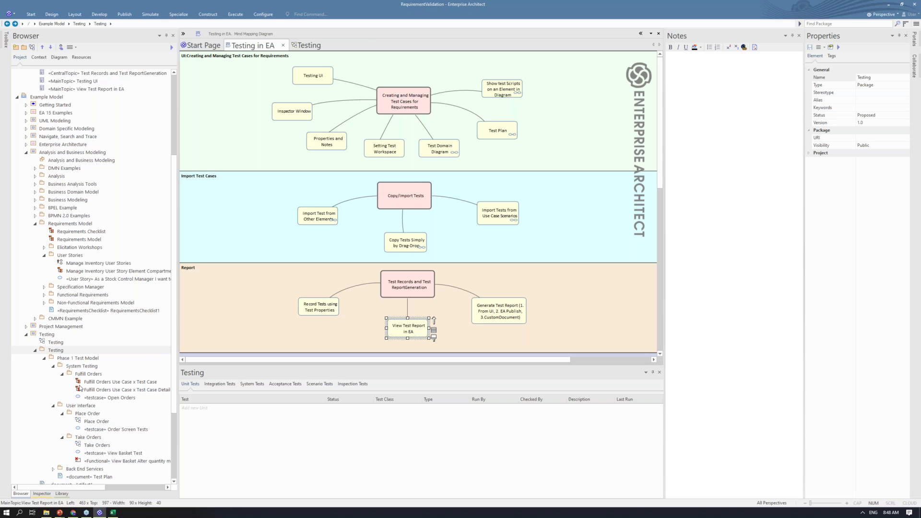
From the Testing diagram, create a custom document named Sample Custom Test Report in the Testing package, with no template.
double_click(55, 342)
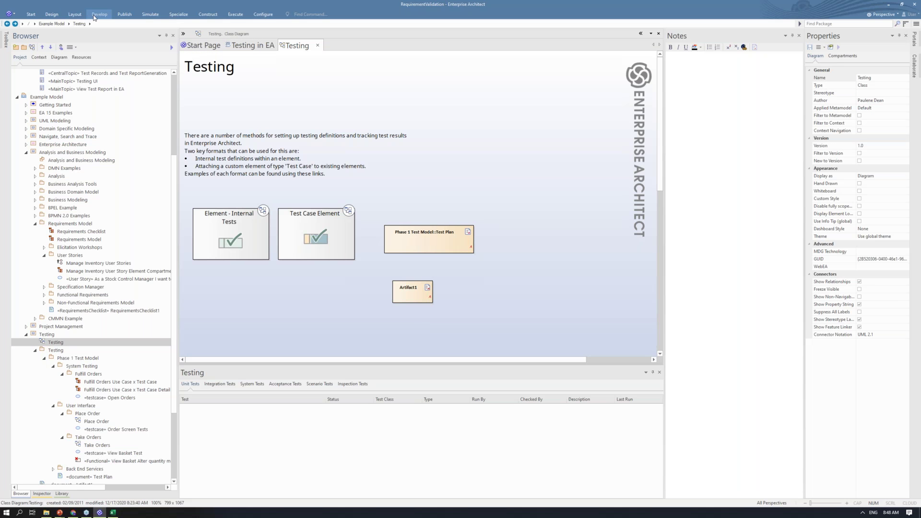
click(125, 16)
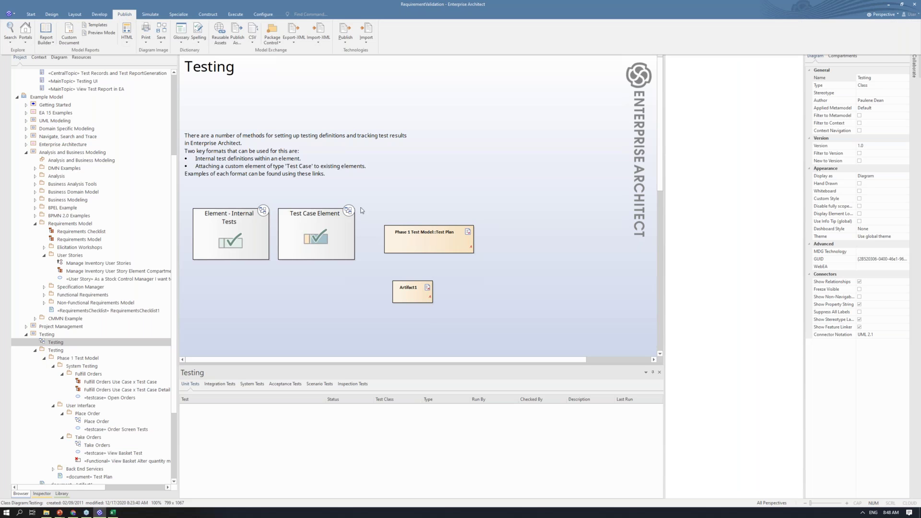
click(66, 32)
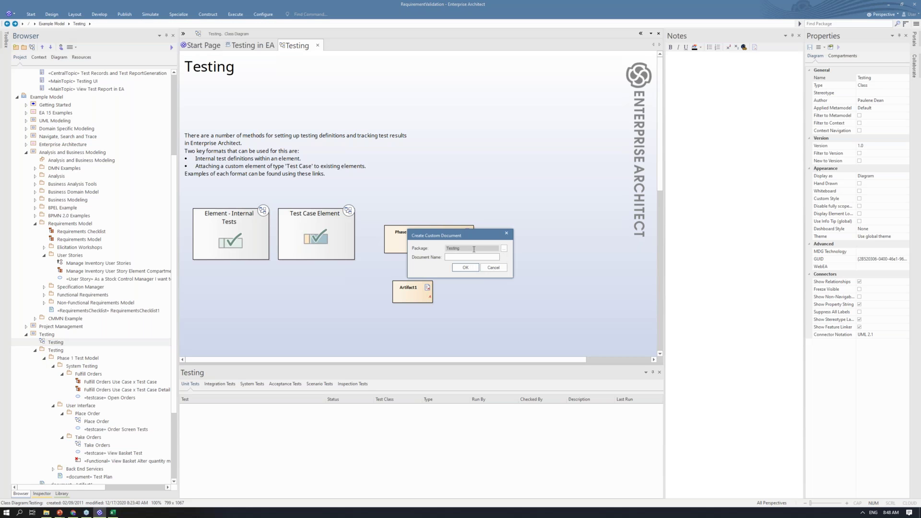
click(504, 249)
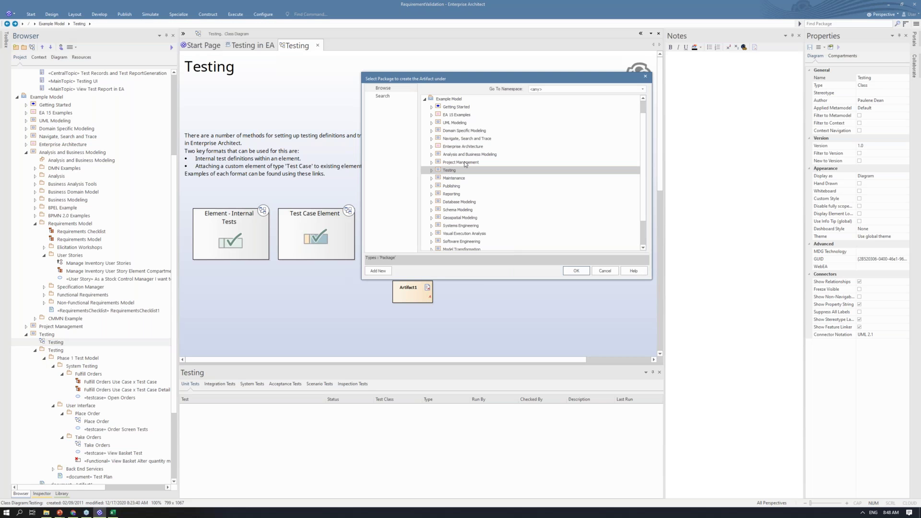
click(431, 171)
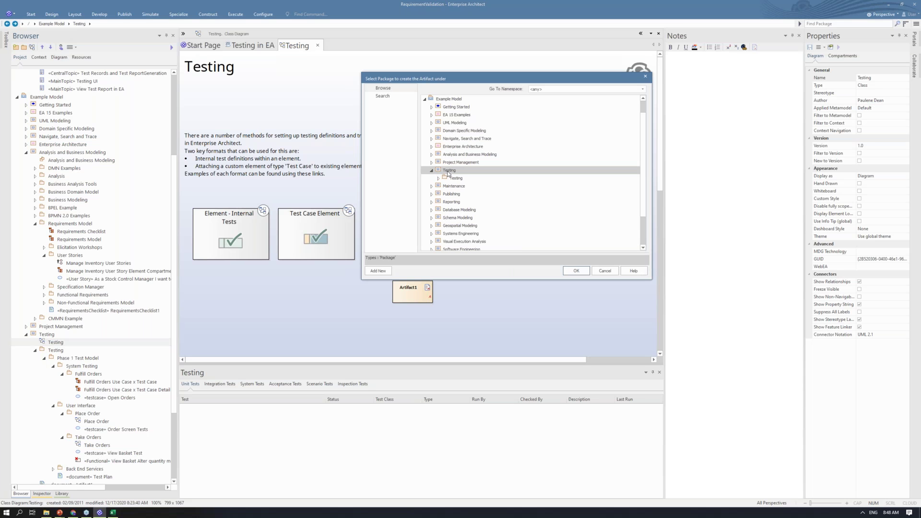
click(568, 271)
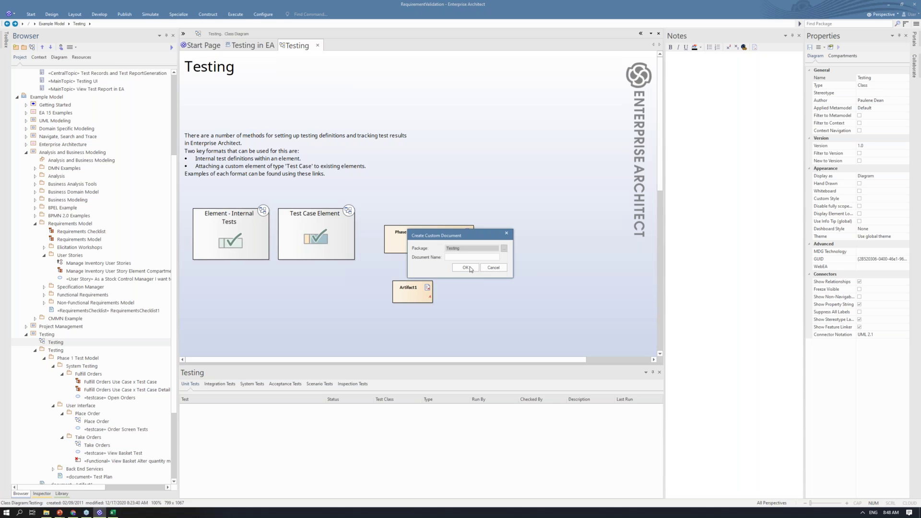
text(Sample Custom Test Report)
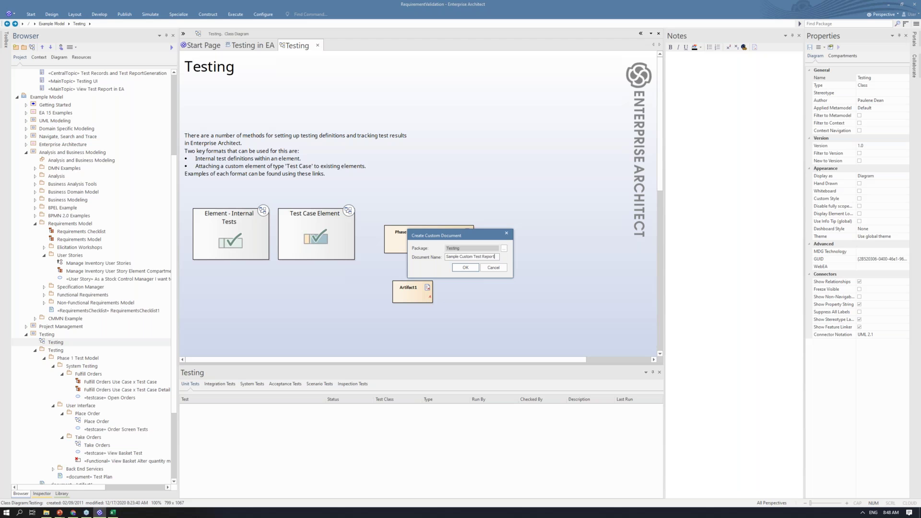
click(465, 267)
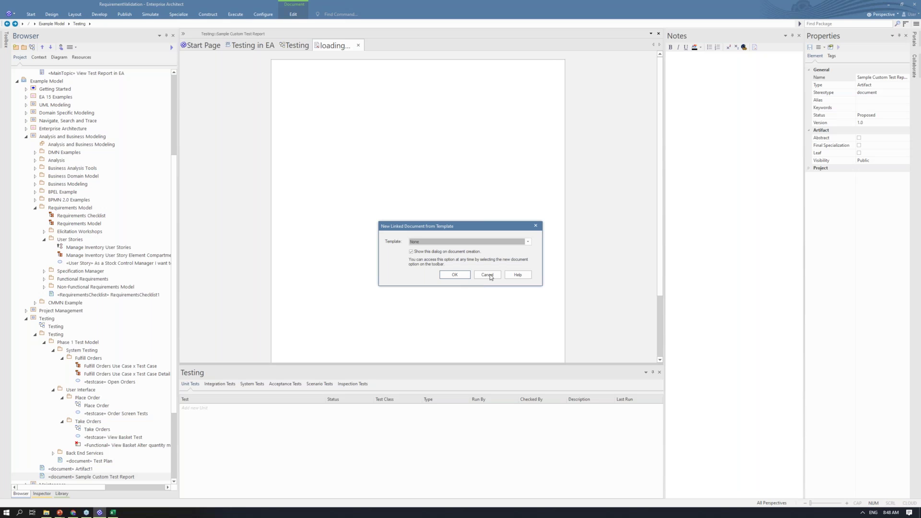
click(464, 274)
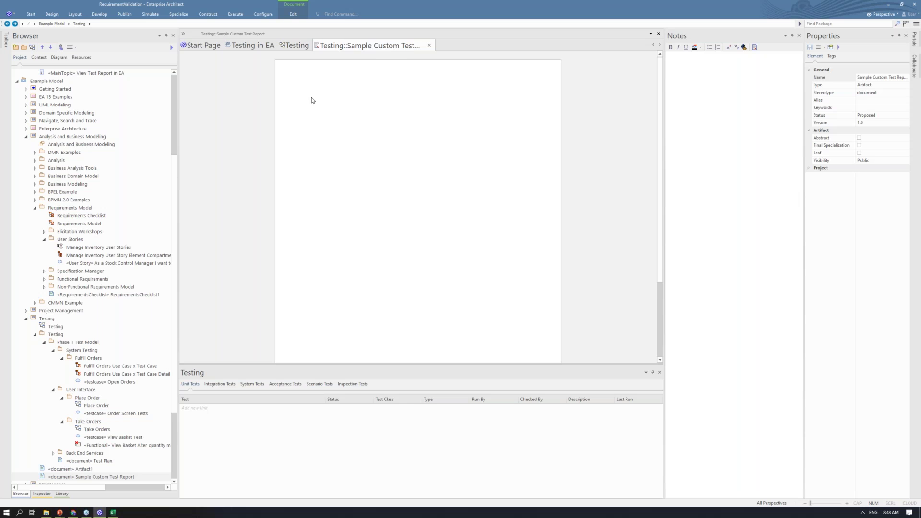
Insert the Open Orders test case from Fulfill Orders into the custom document as Dynamic Content using the Test Report template.
scroll(168, 225, down, 4)
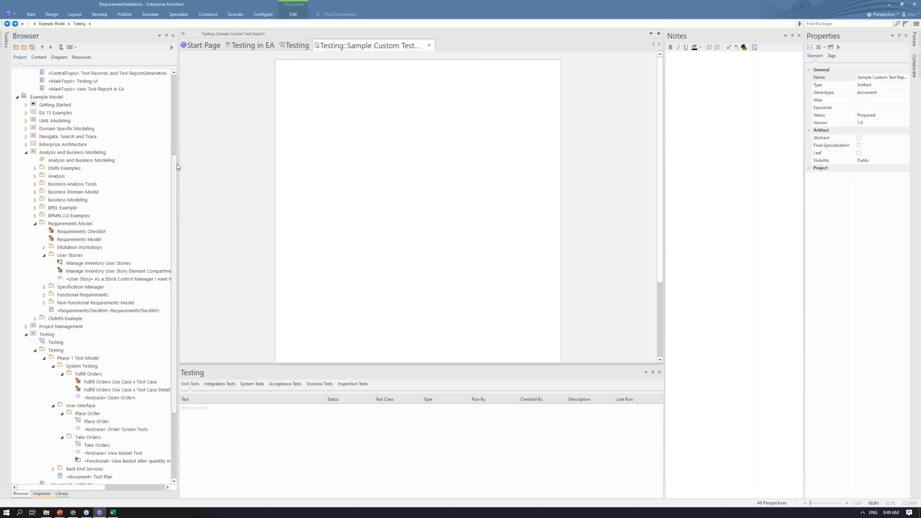
scroll(168, 240, down, 1)
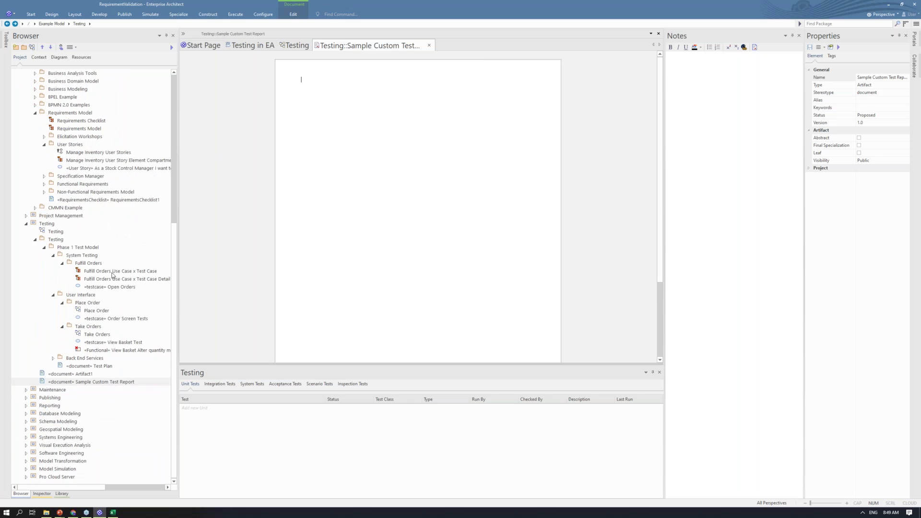
click(61, 263)
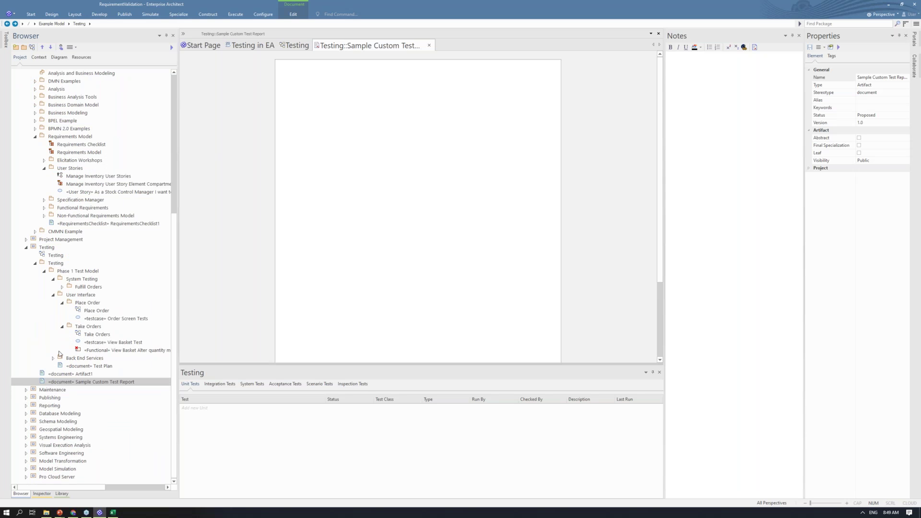
click(62, 303)
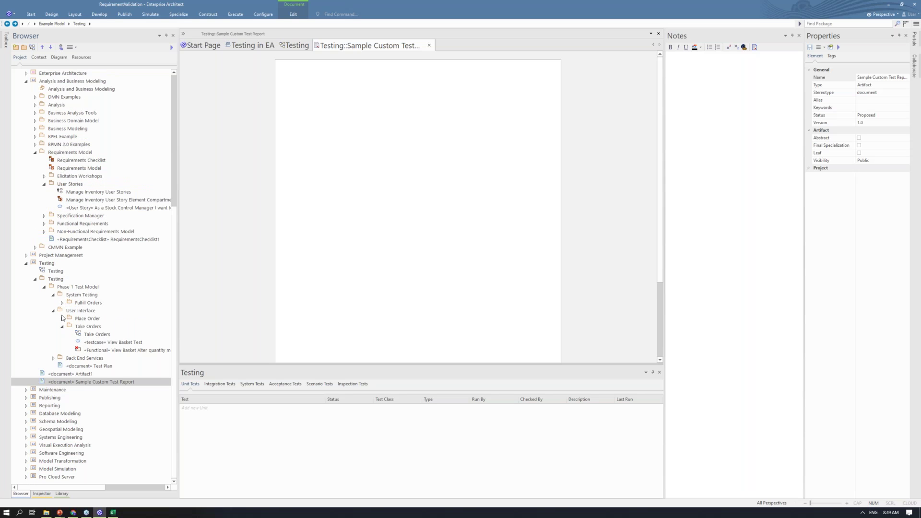
click(68, 304)
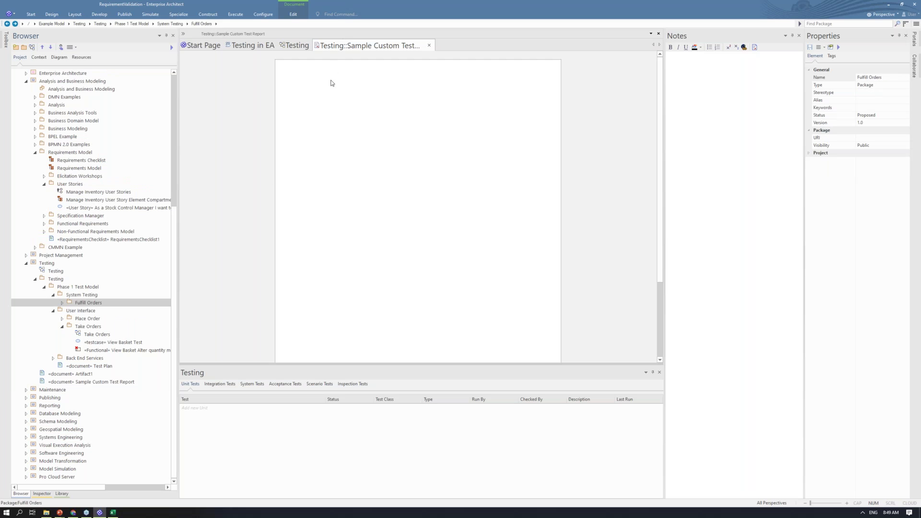
click(62, 303)
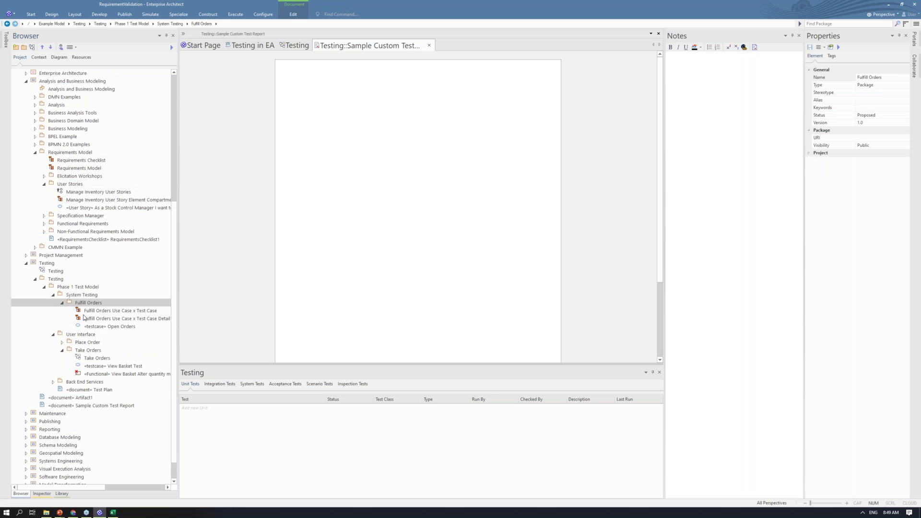
click(91, 327)
drag(91, 326, 313, 103)
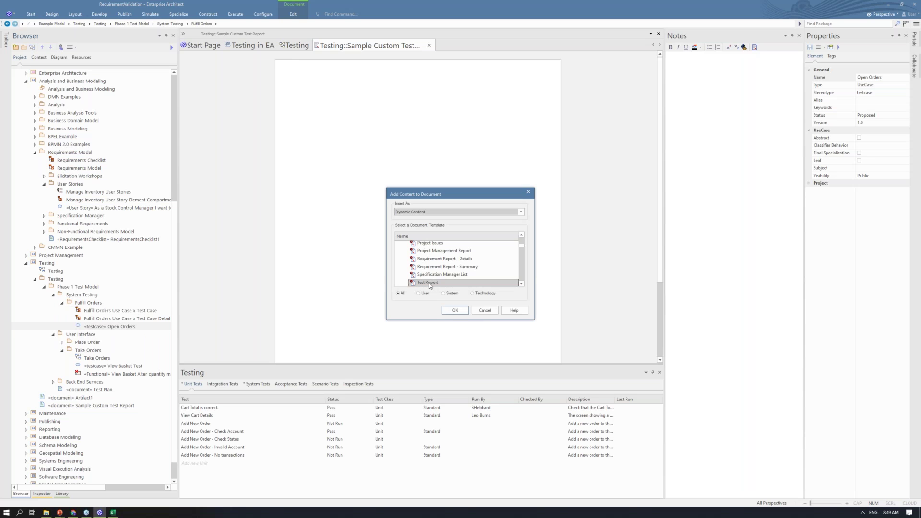
click(455, 310)
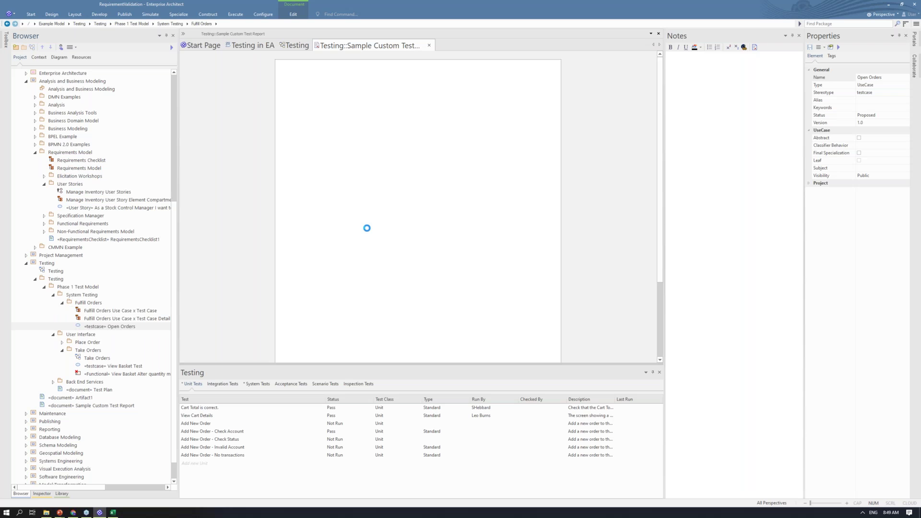
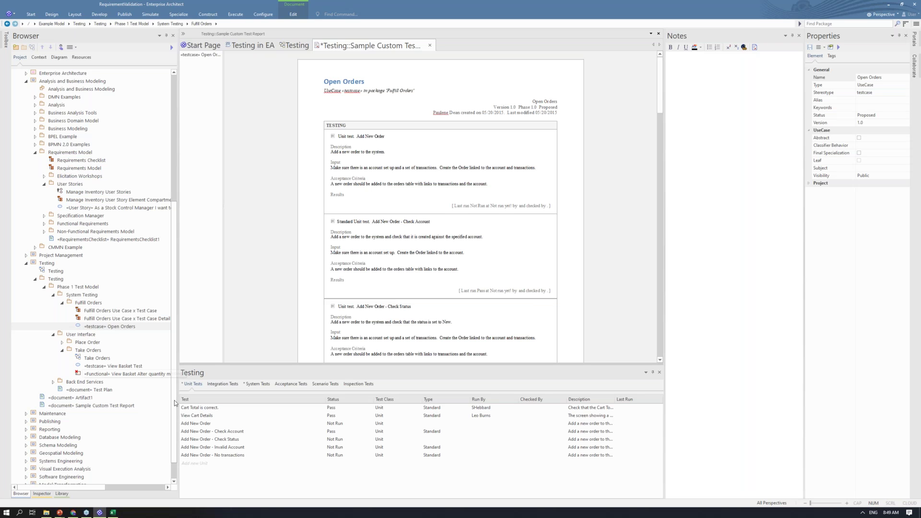
Define a new project author with the Business Analyst role in the model's People settings and save the entry.
click(197, 425)
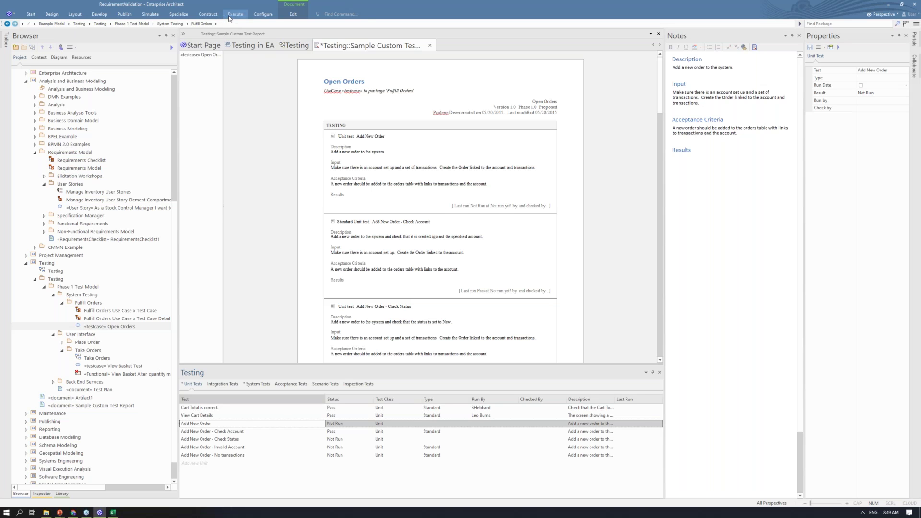
click(263, 14)
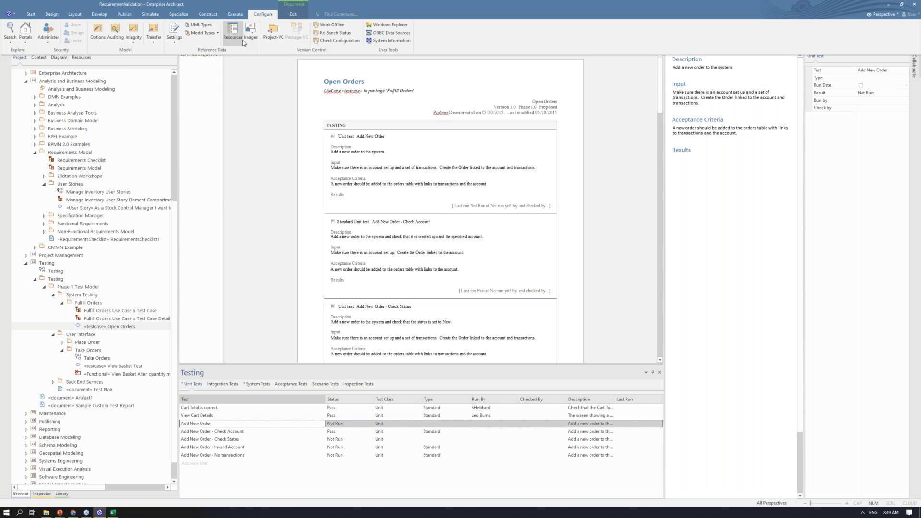
click(174, 34)
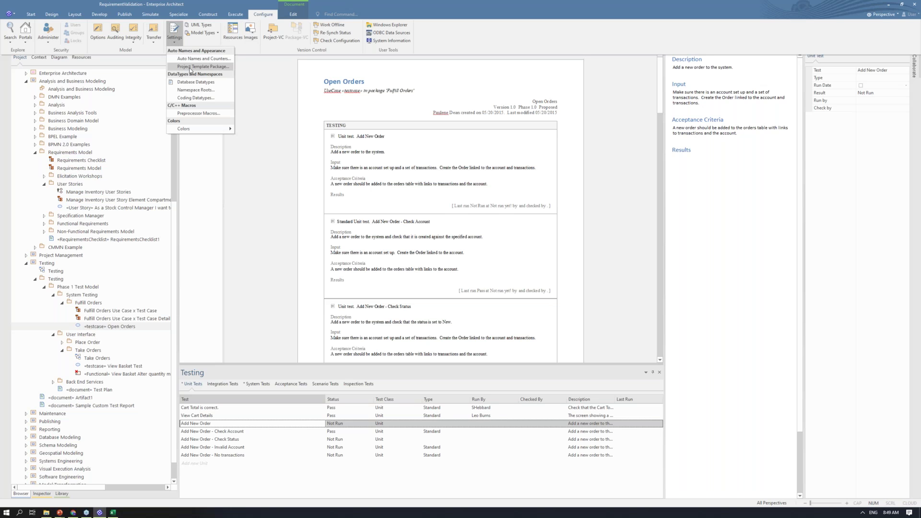
click(206, 35)
click(212, 48)
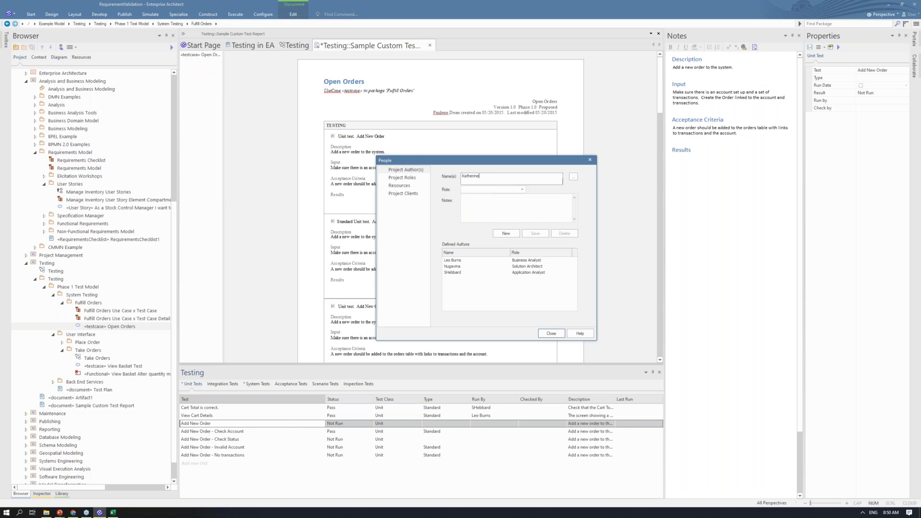
click(522, 189)
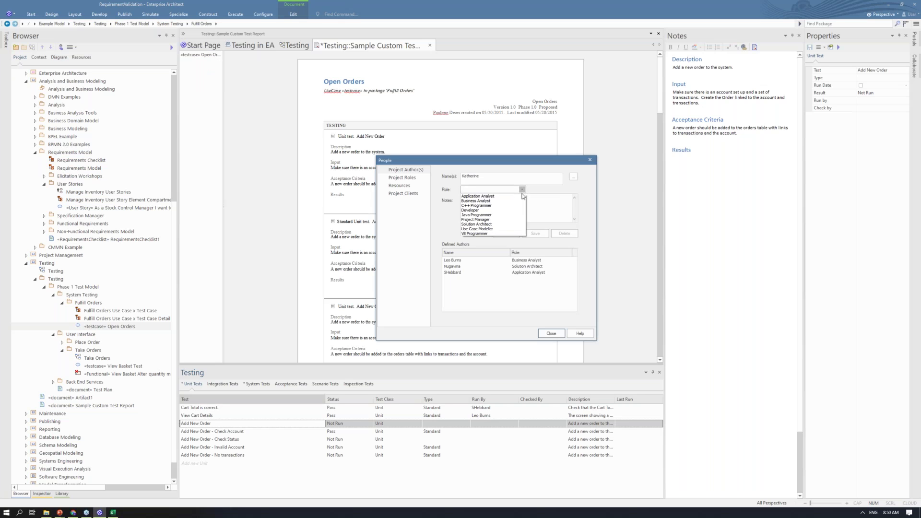
click(475, 200)
click(533, 235)
Add a second project author with the Use Case Modeller role and close the People settings.
text(Peter)
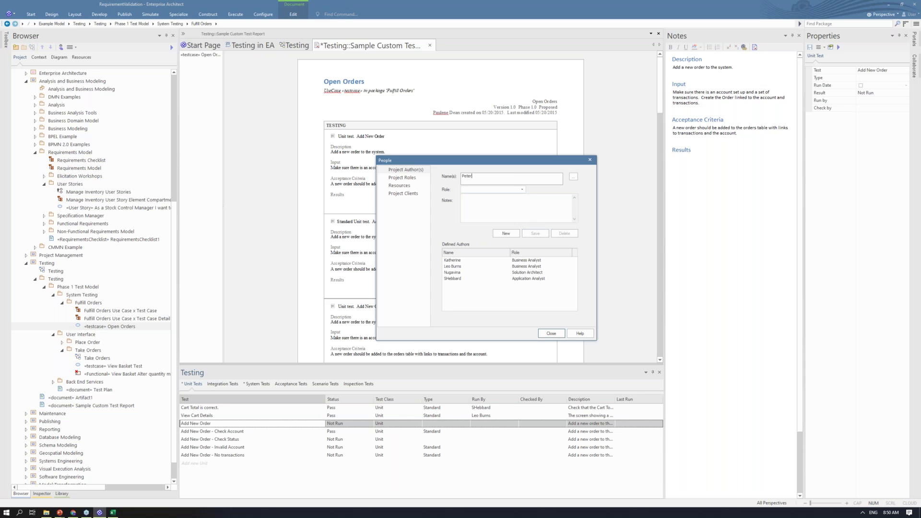
click(522, 189)
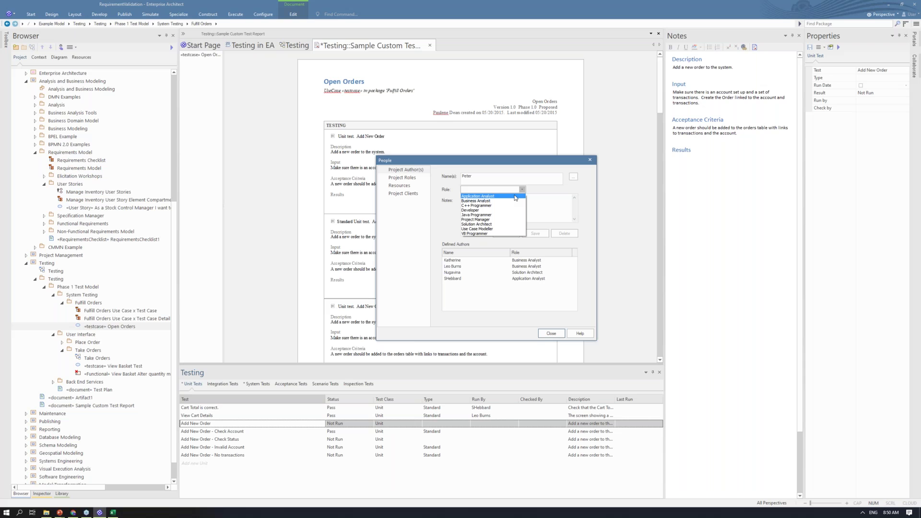
click(505, 229)
click(526, 233)
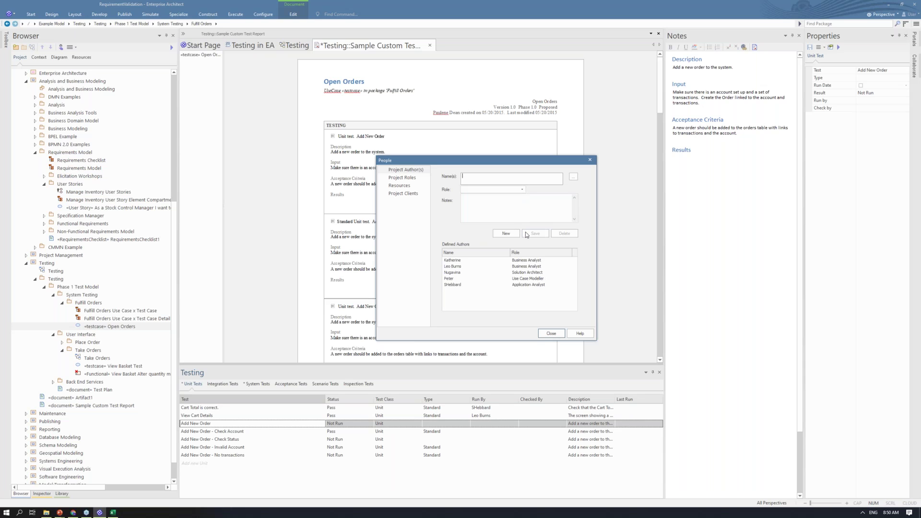
click(551, 333)
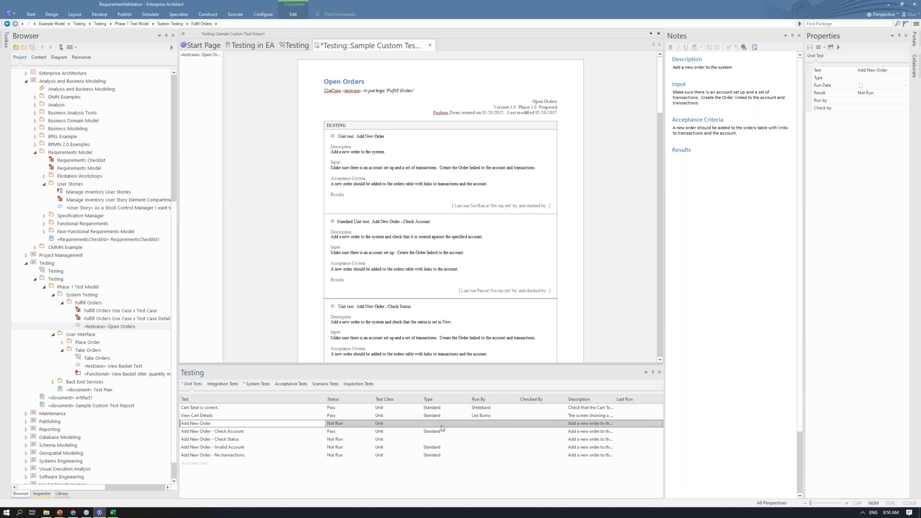
Set the Add New Order unit test's type to Load, and save and close the Sample Custom Test Report.
click(458, 425)
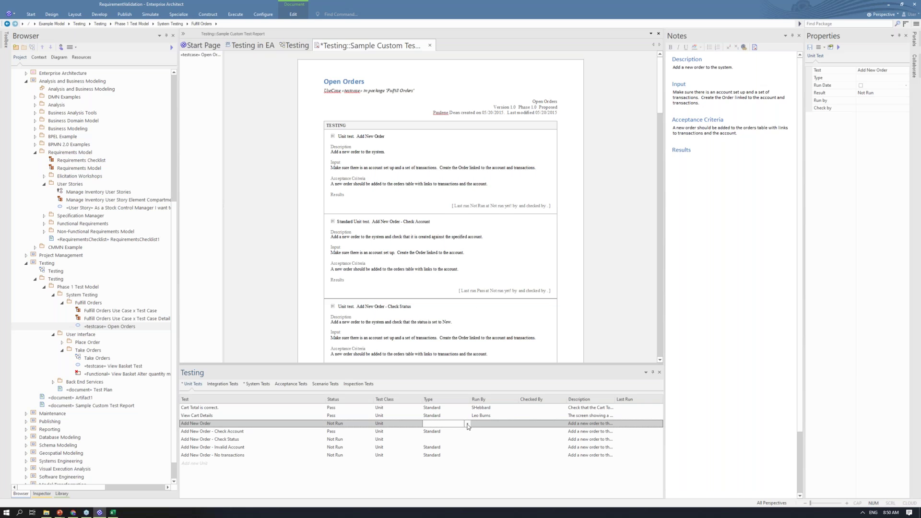
click(467, 424)
click(458, 433)
click(508, 423)
click(515, 423)
key(Escape)
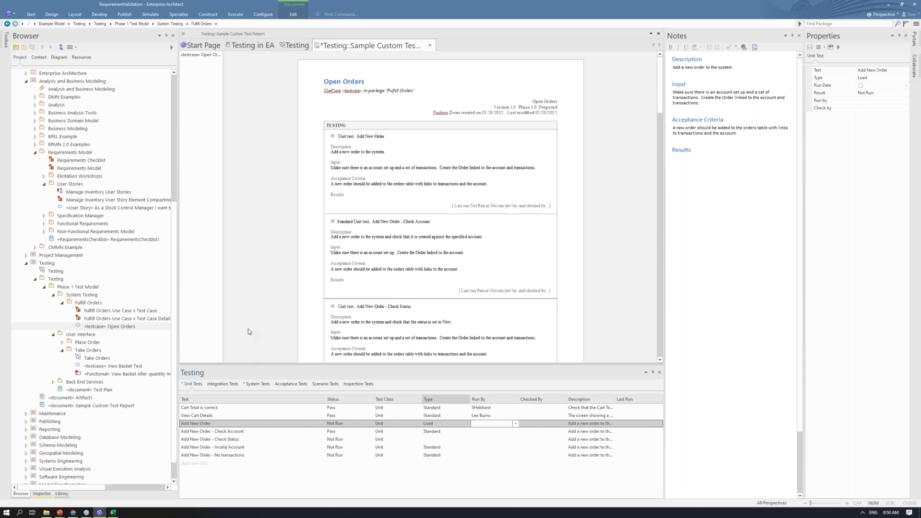
click(430, 45)
click(458, 280)
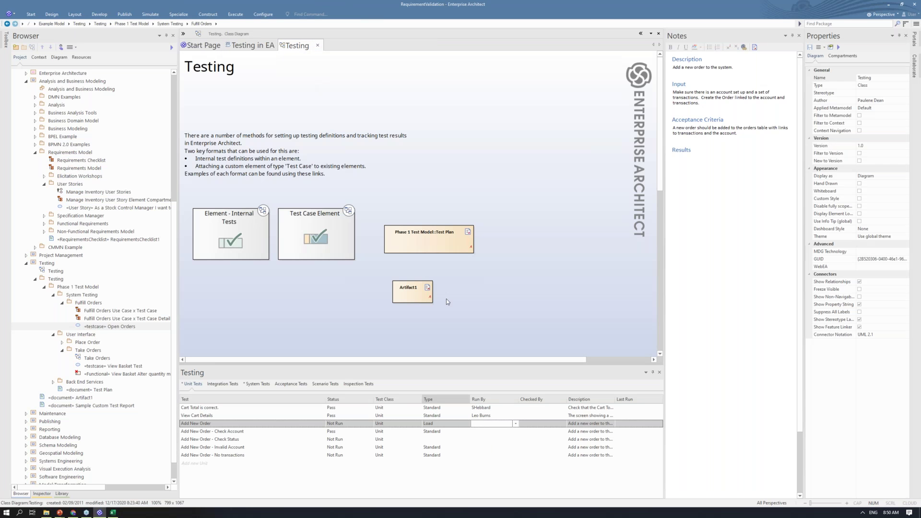
For the Add New Order unit test of Open Orders, assign the new Business Analyst as Run By and the new Use Case Modeller as Checked By.
click(107, 326)
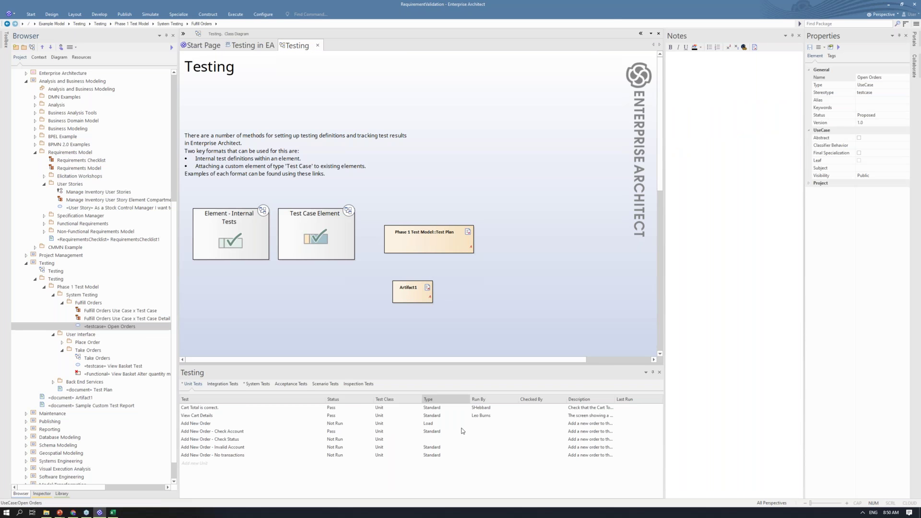
click(428, 425)
click(508, 423)
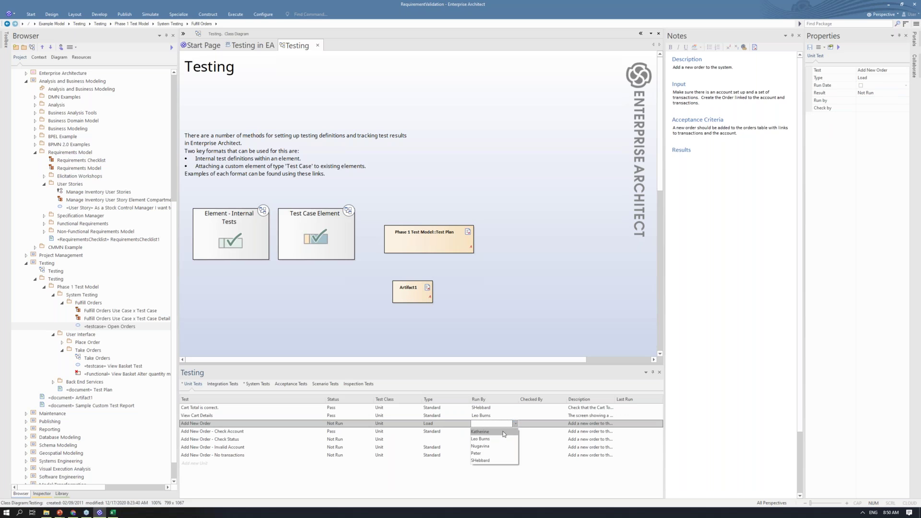
click(503, 432)
click(546, 424)
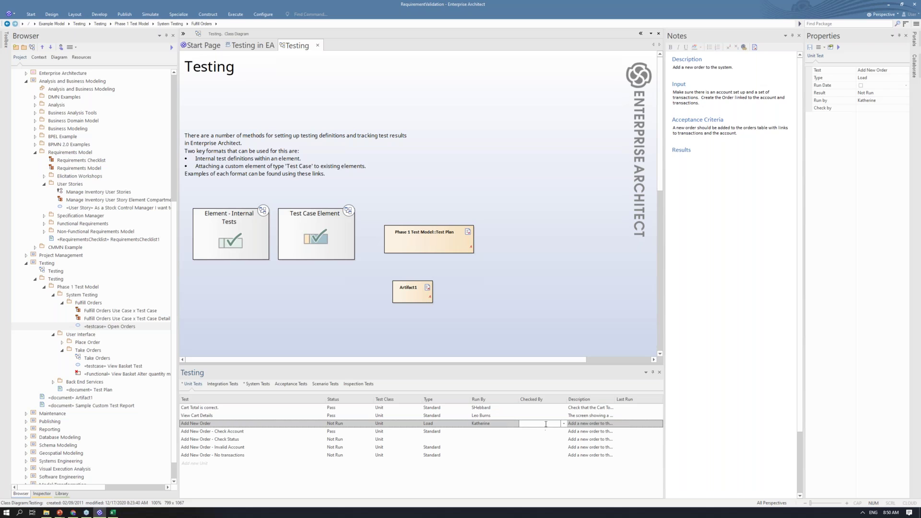
click(561, 424)
click(552, 453)
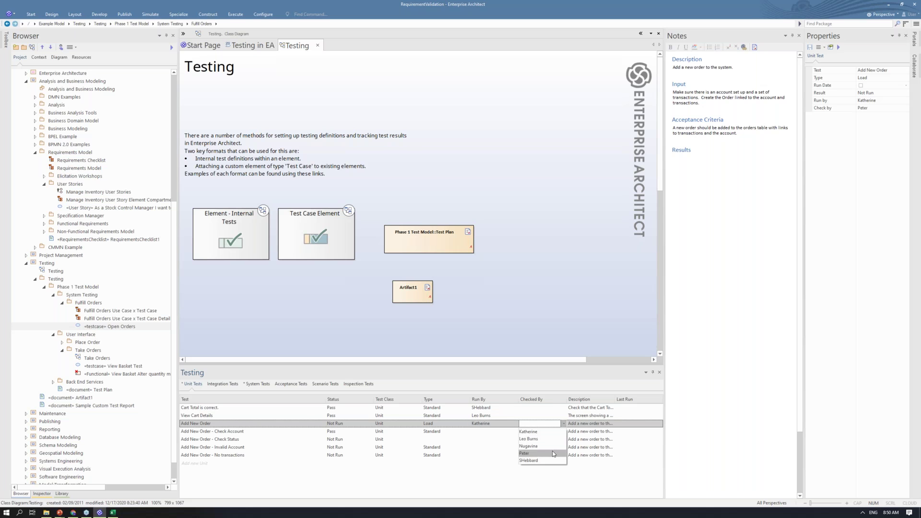
click(505, 335)
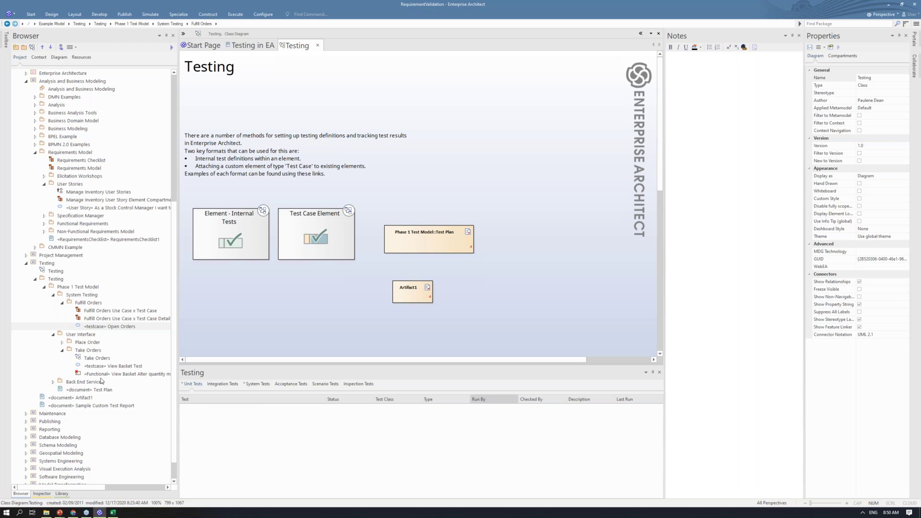
Reopen the Sample Custom Test Report, update its dynamic report elements, and check the last-run line of Add New Order.
double_click(100, 407)
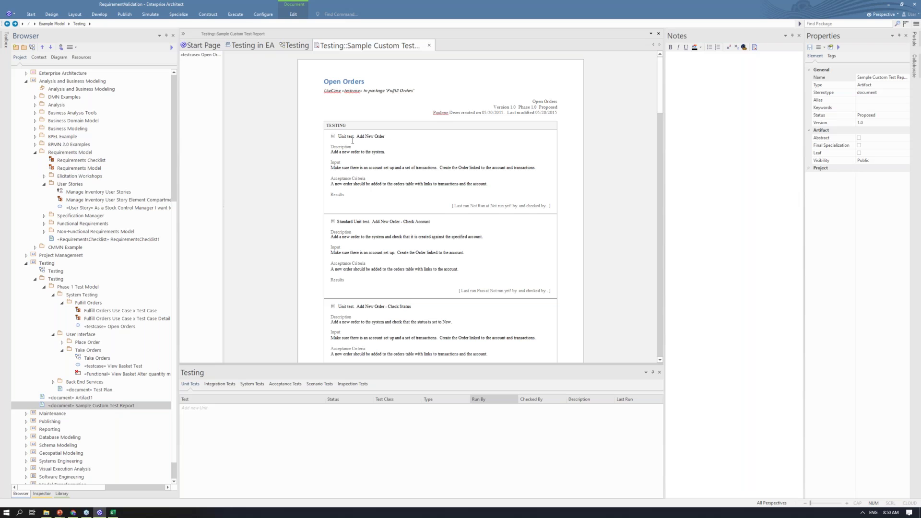
right_click(435, 201)
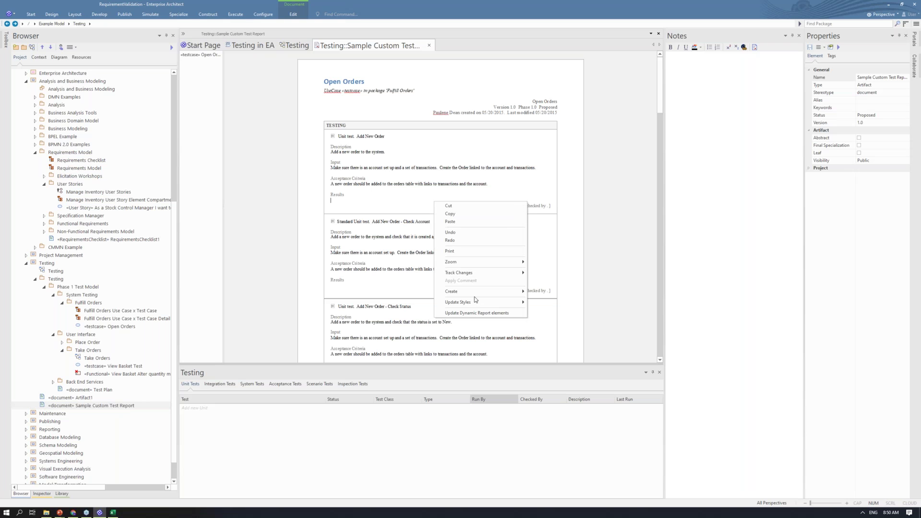
click(477, 314)
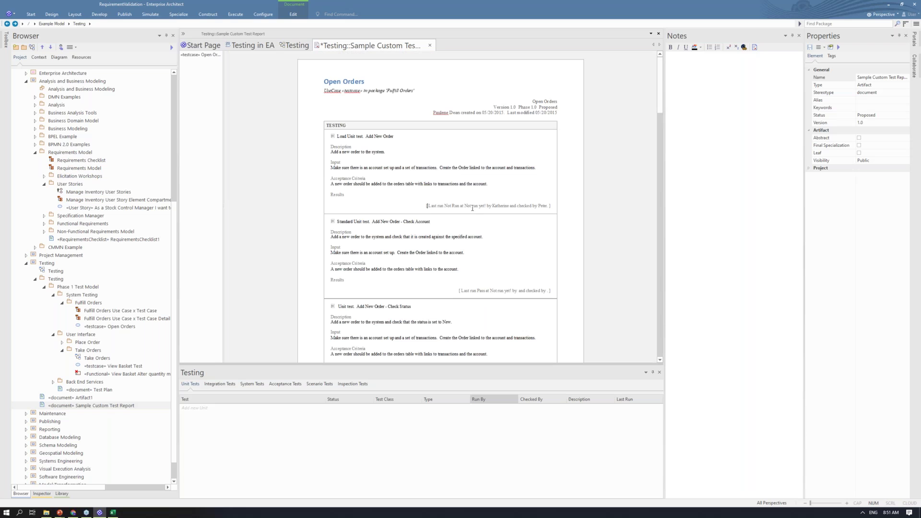
click(491, 207)
click(296, 48)
key(ctrl+Tab)
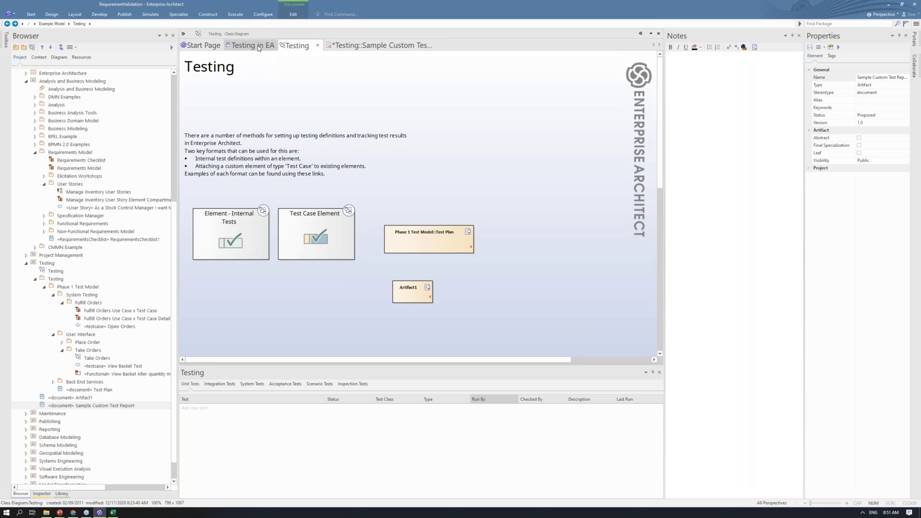
key(ctrl+Tab)
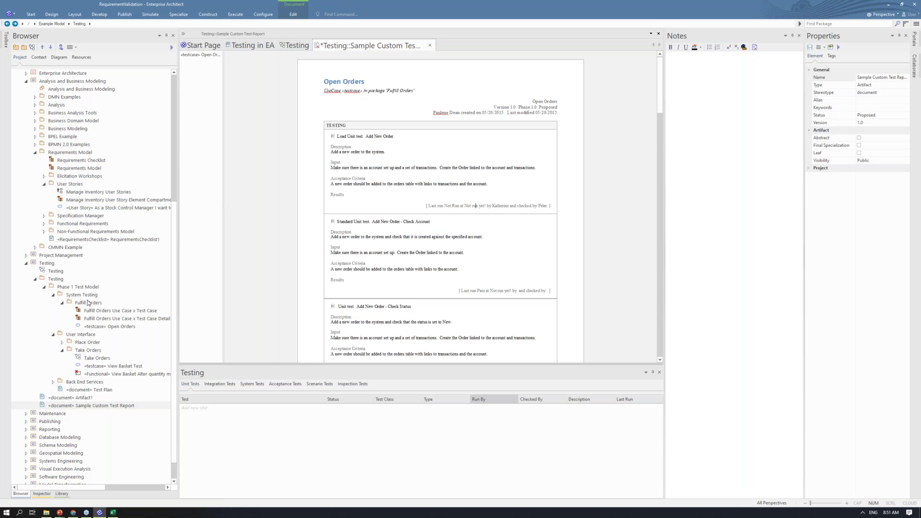
Set the status of the Open Orders unit test Add New Order to Pass and save the changes.
click(95, 326)
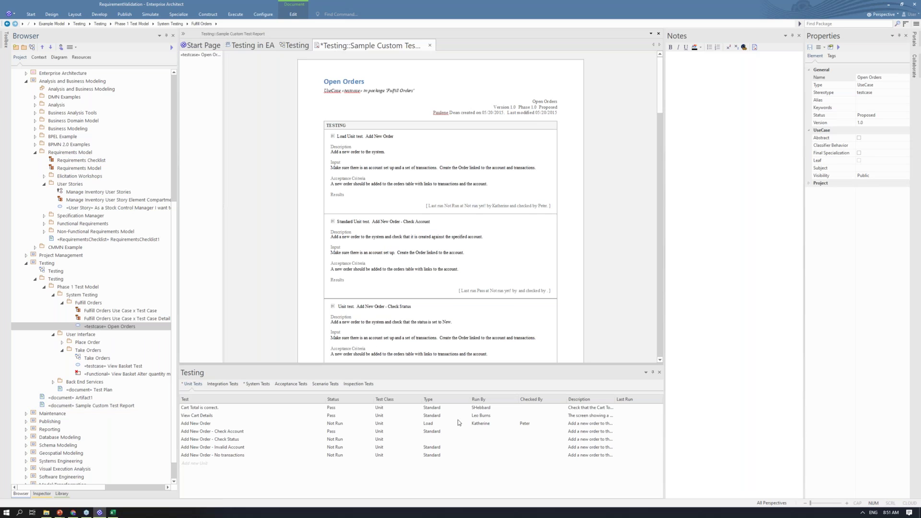
click(335, 425)
click(354, 438)
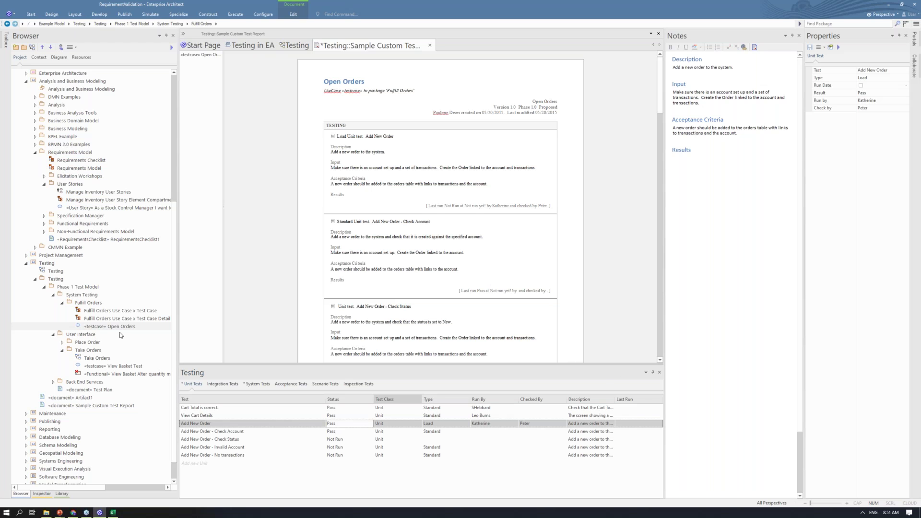
key(ctrl+s)
Update the report's dynamic elements again, highlight the run result under Add New Order, and close the custom report.
right_click(468, 200)
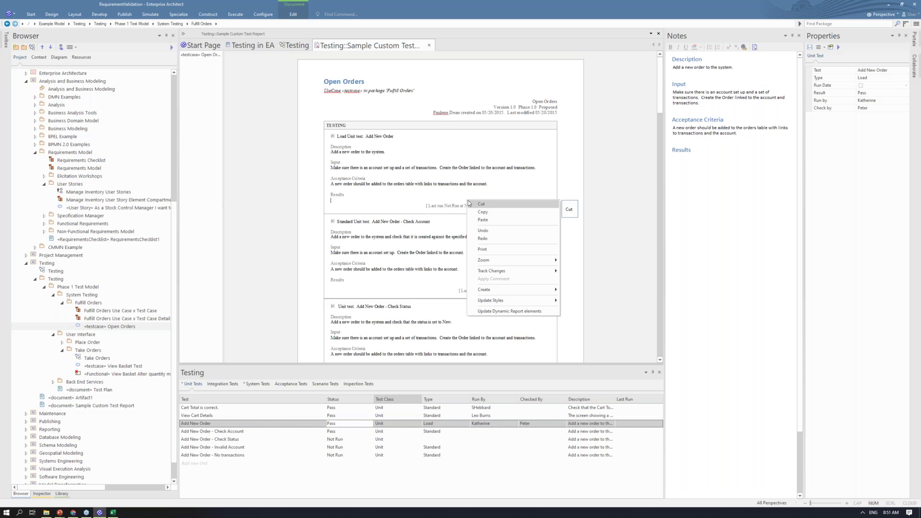
click(504, 311)
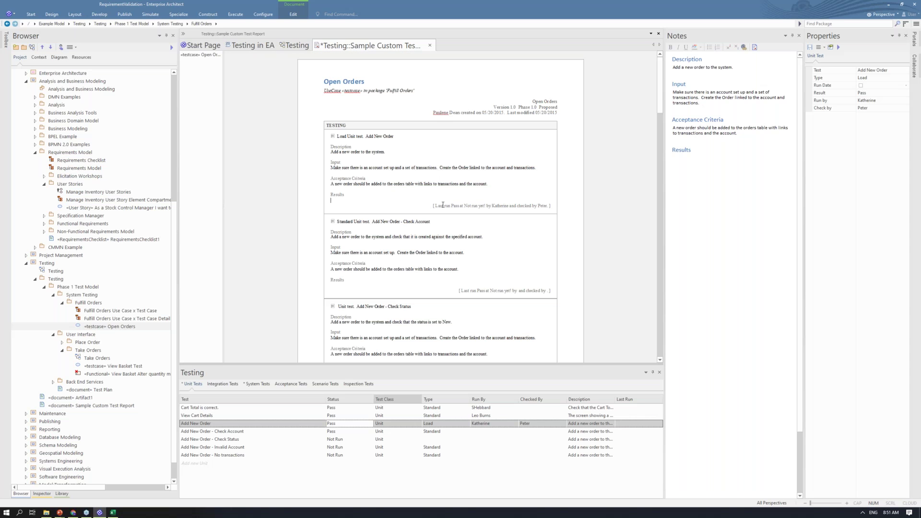
drag(453, 206, 550, 208)
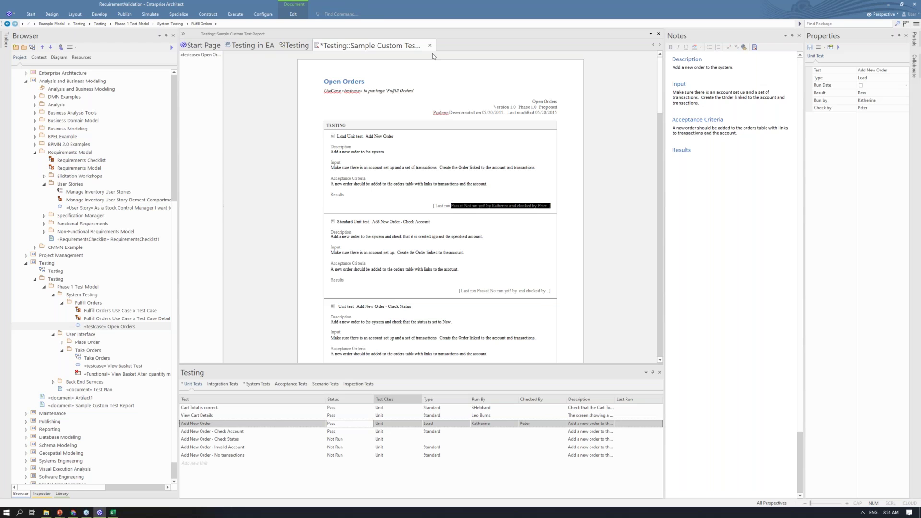
click(426, 81)
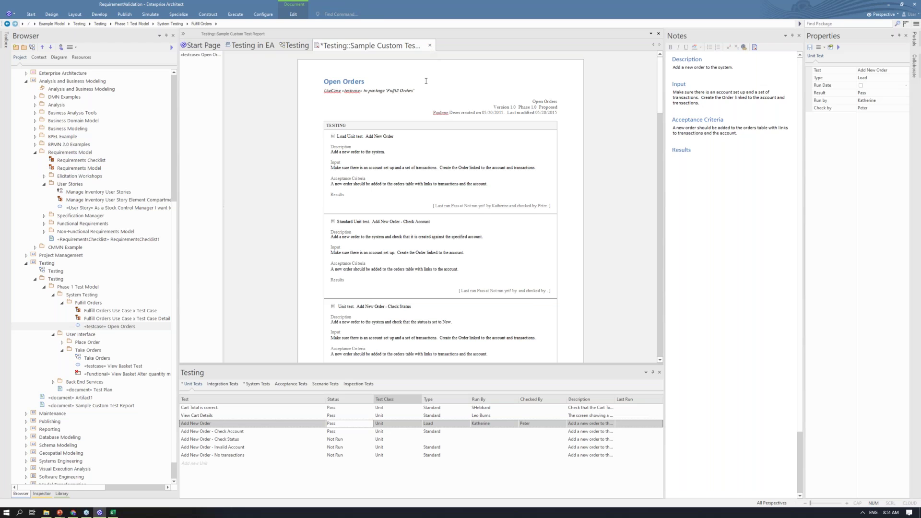
click(430, 45)
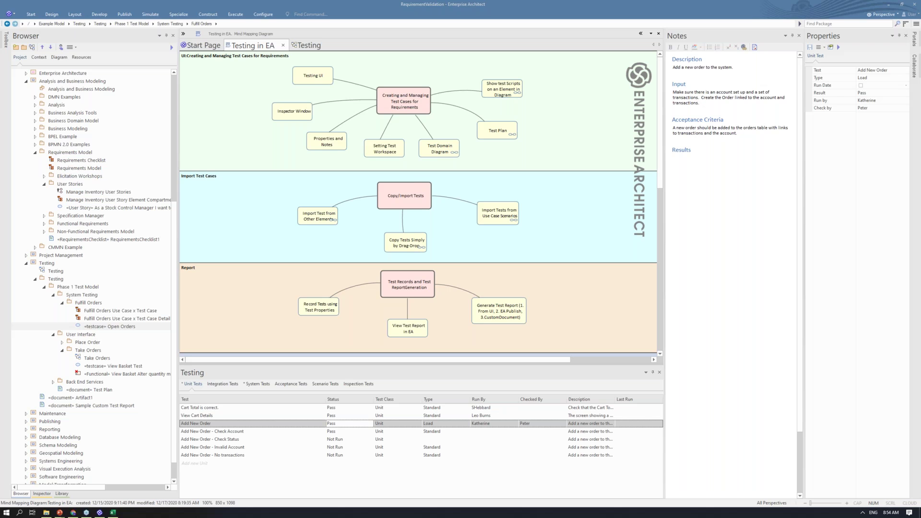
click(110, 208)
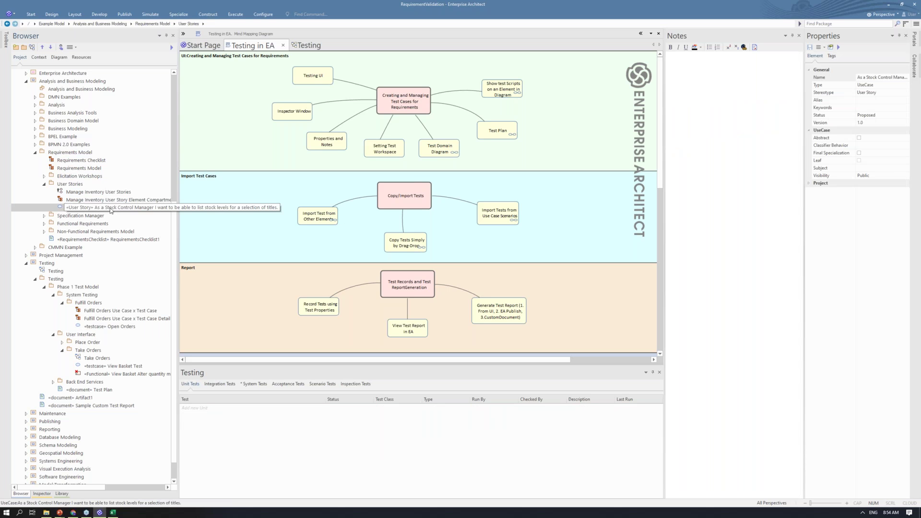
right_click(111, 209)
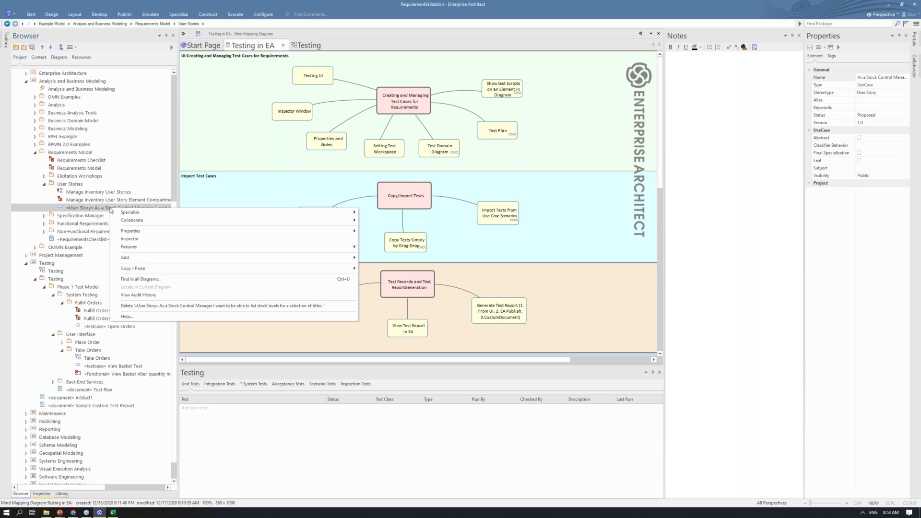
key(Escape)
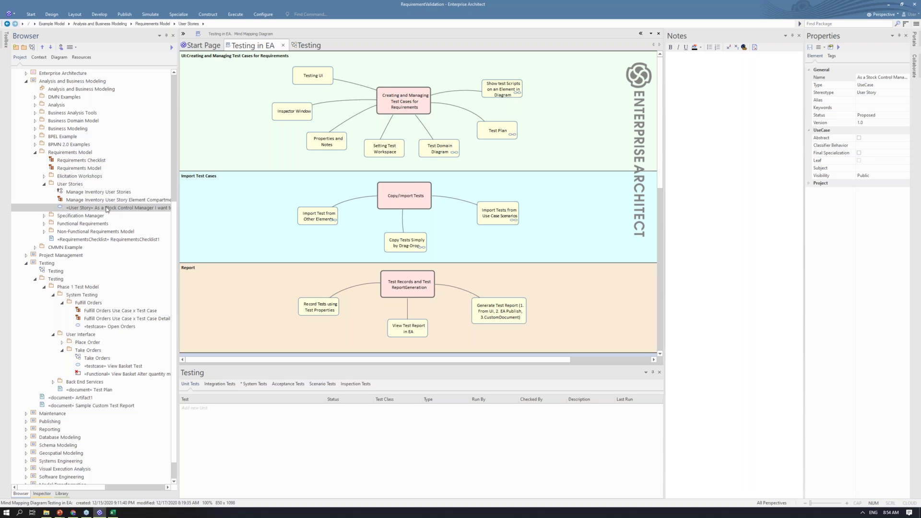
Look through the Customer Order and Take Orders packages under Analysis for use cases, and collapse the Analysis and Business Modeling package.
click(35, 104)
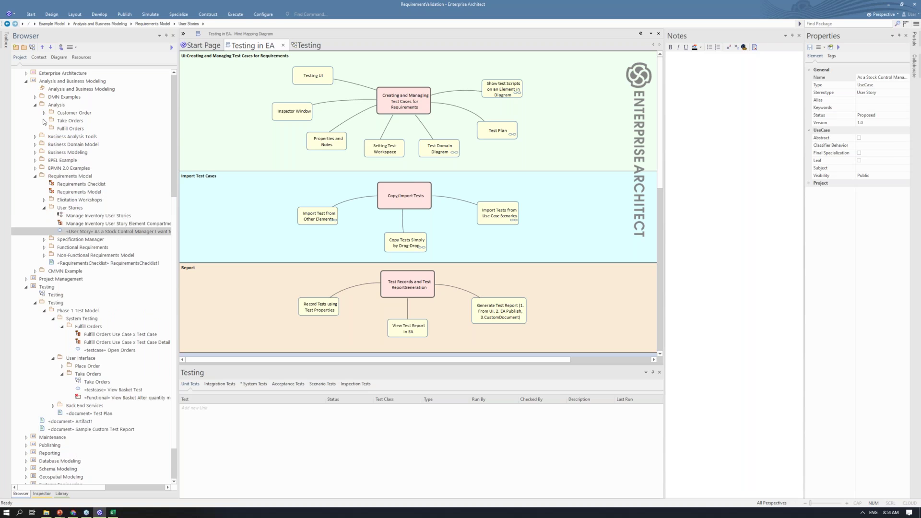
click(44, 121)
click(44, 112)
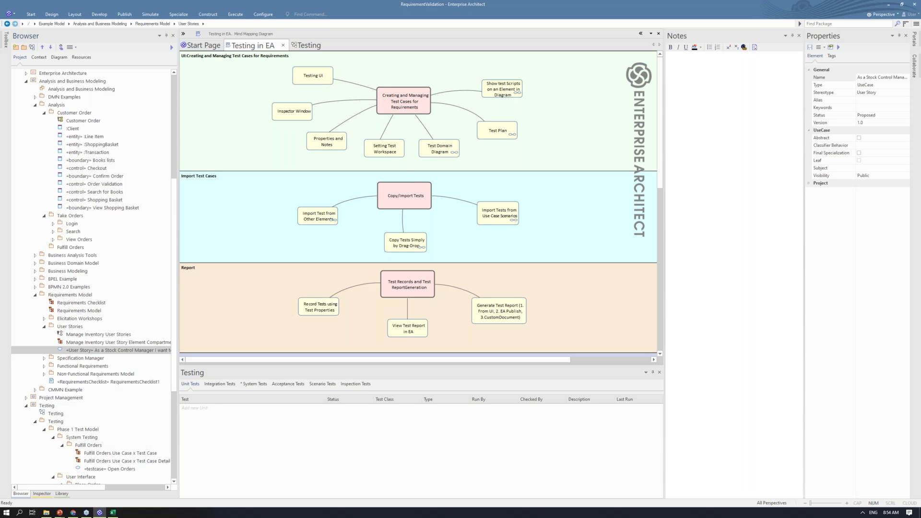
click(44, 113)
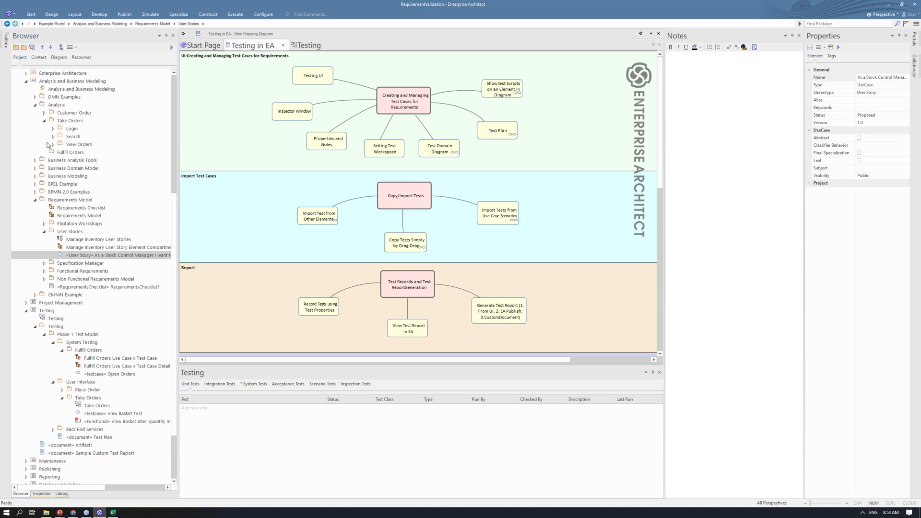
click(35, 105)
scroll(42, 114, up, 1)
scroll(43, 114, up, 1)
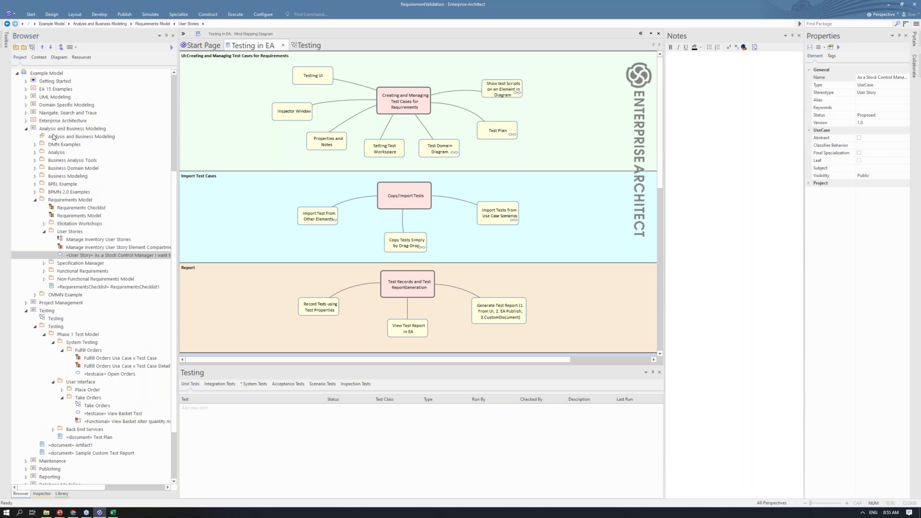
click(26, 129)
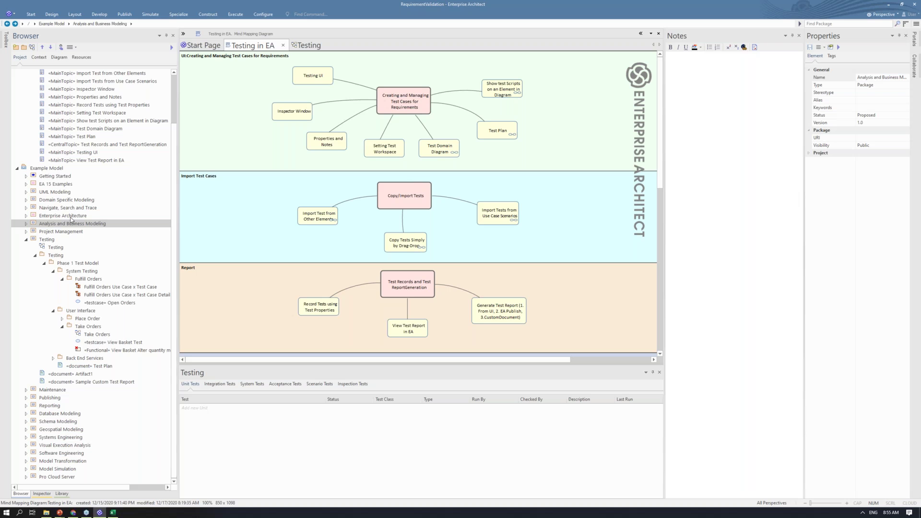
Open the Manage Users diagram from the Use Case Model under UML Modeling and review its use cases and their notes.
click(26, 192)
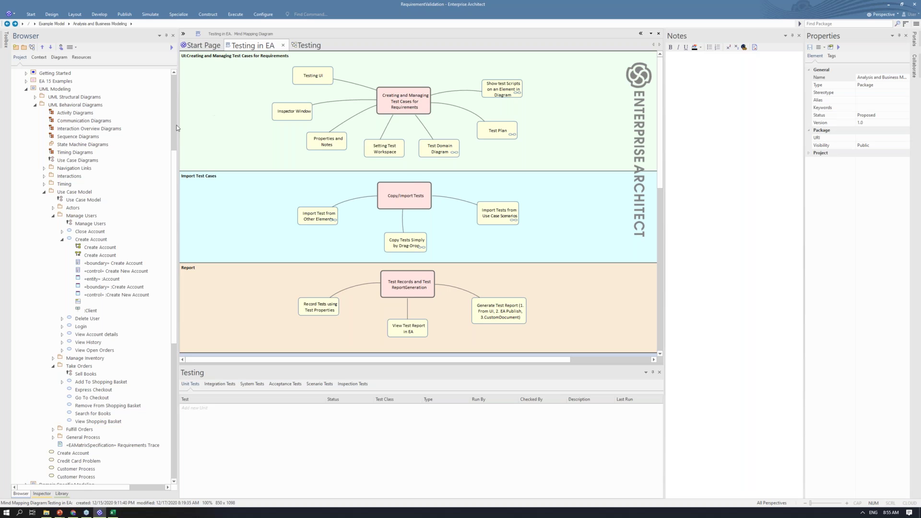
double_click(81, 224)
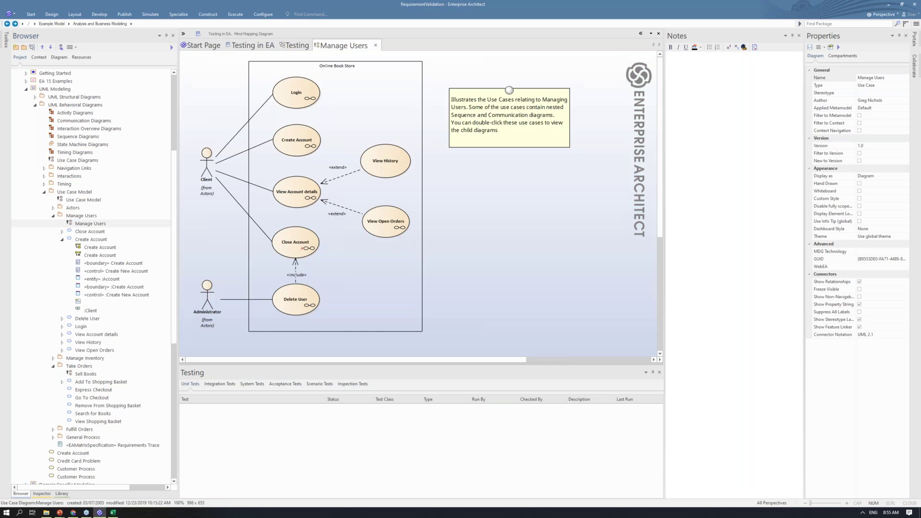
click(289, 106)
click(292, 146)
click(369, 173)
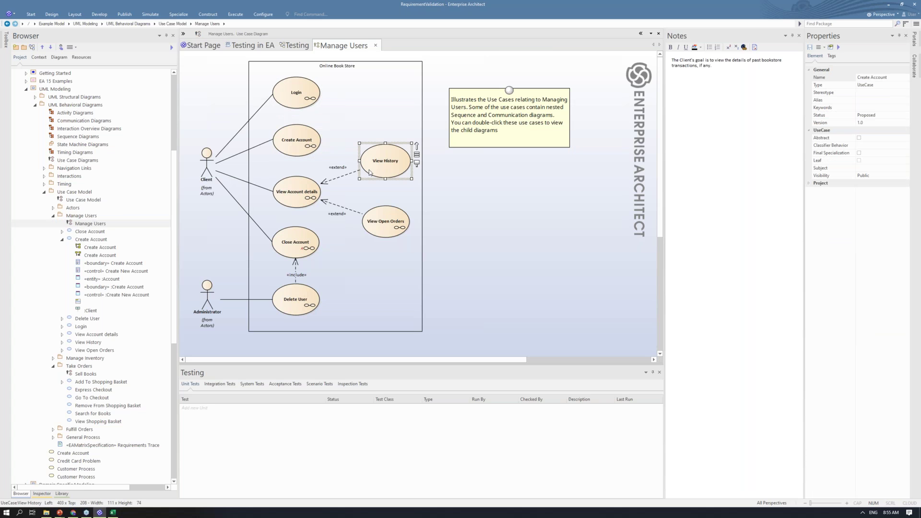
click(307, 194)
click(384, 225)
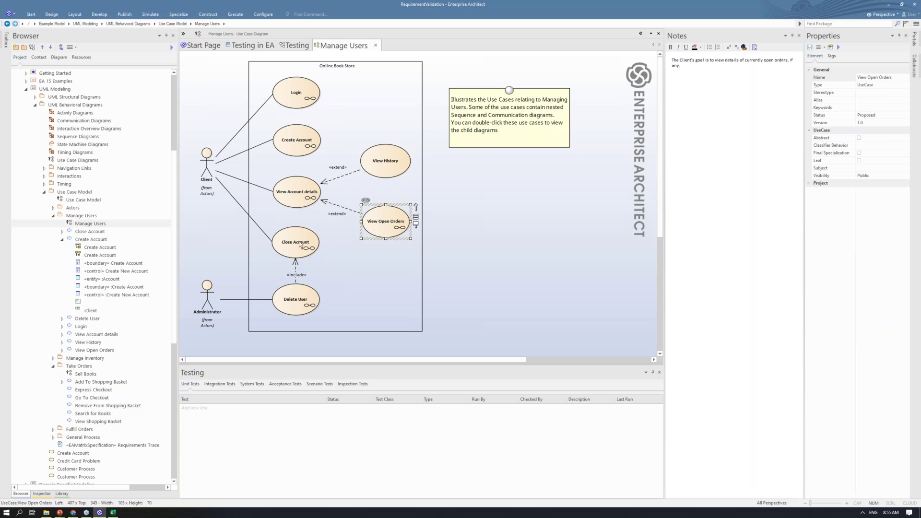
click(300, 244)
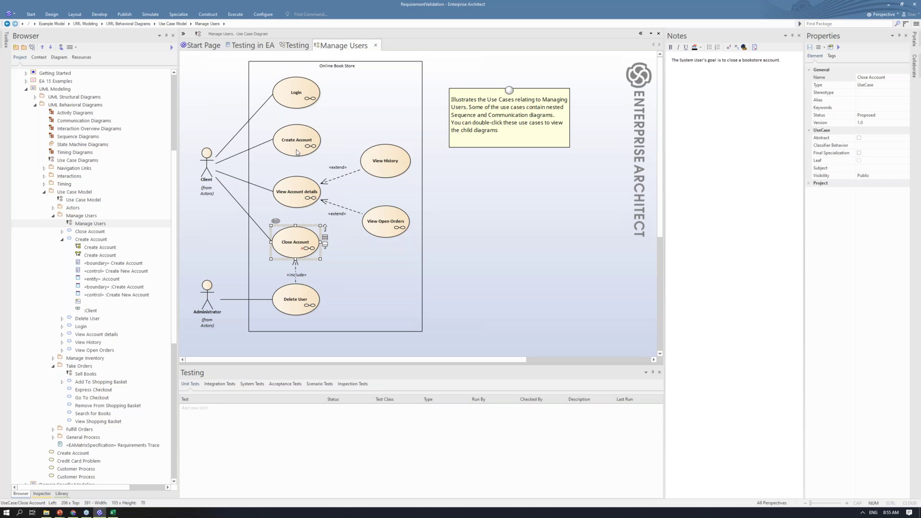
View the child diagrams of the Create Account and Login use cases, returning to the Manage Users diagram after each.
double_click(297, 153)
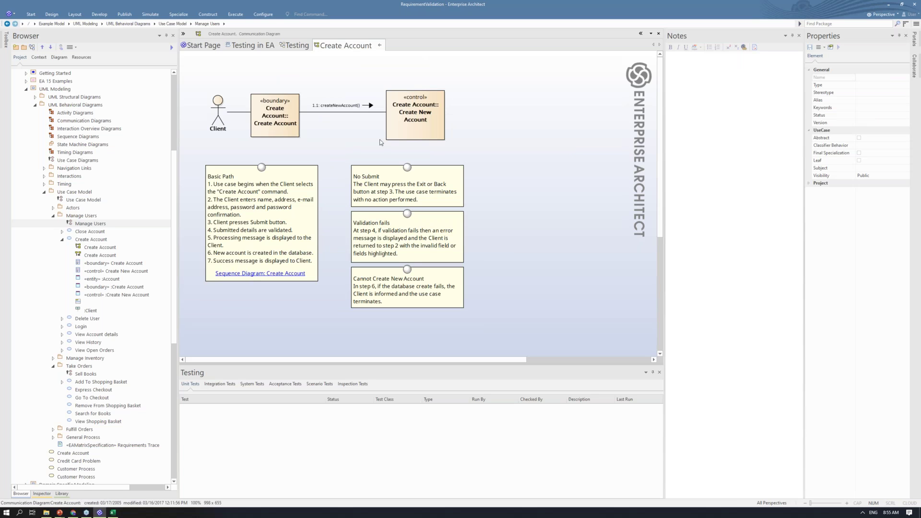
click(379, 46)
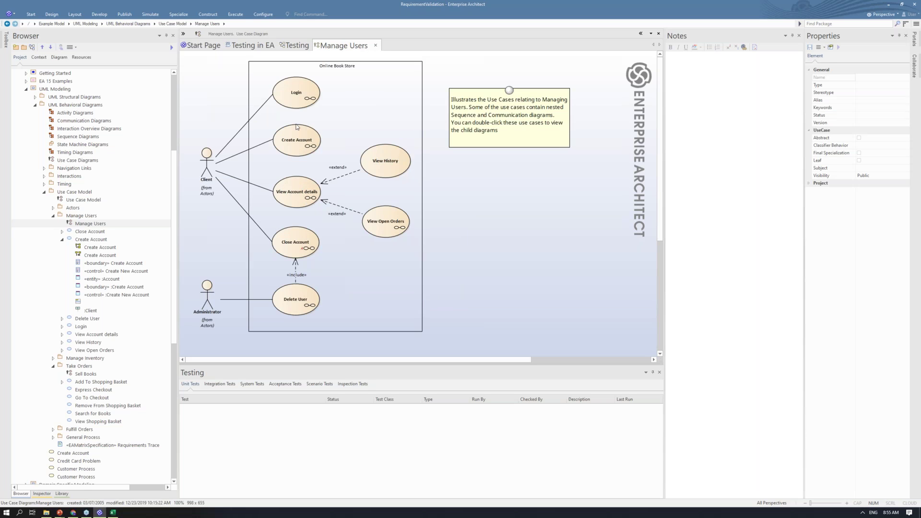
double_click(296, 94)
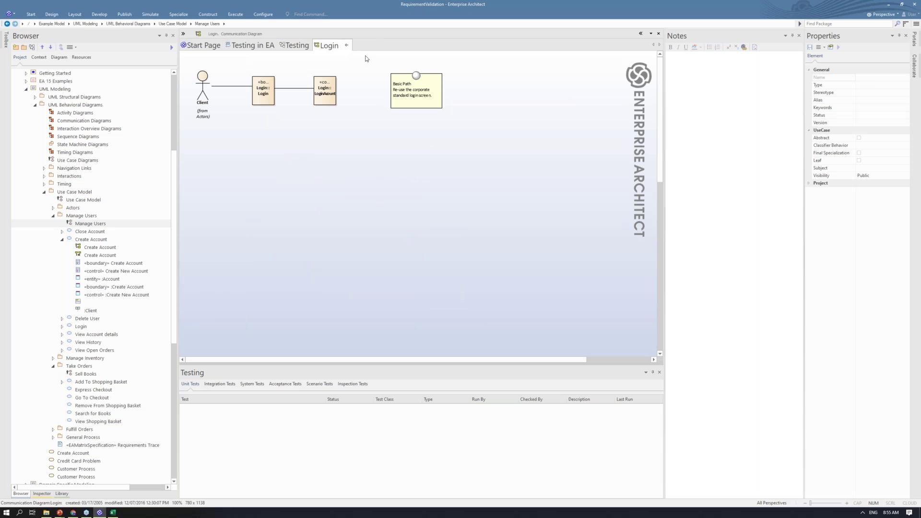
click(346, 45)
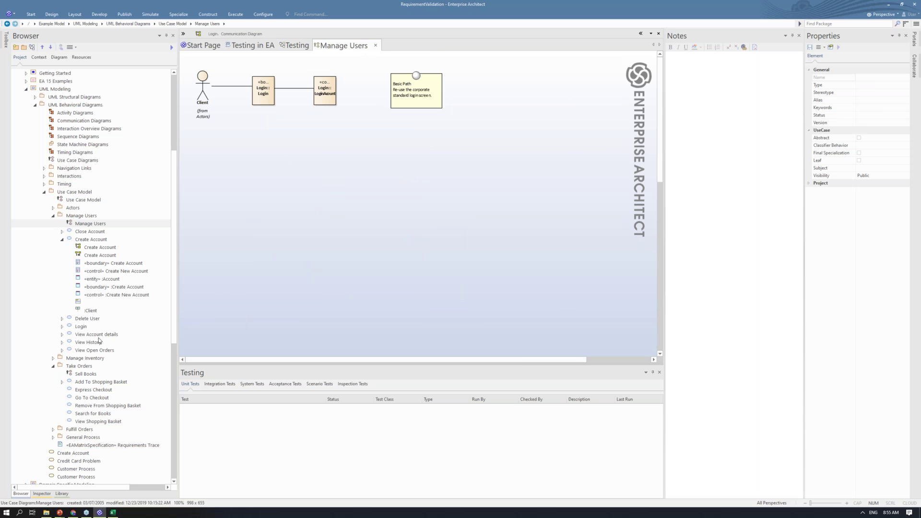
Expand the Manage Inventory package, check the contents of Add New Titles, and open the Manage Inventory diagram.
click(53, 357)
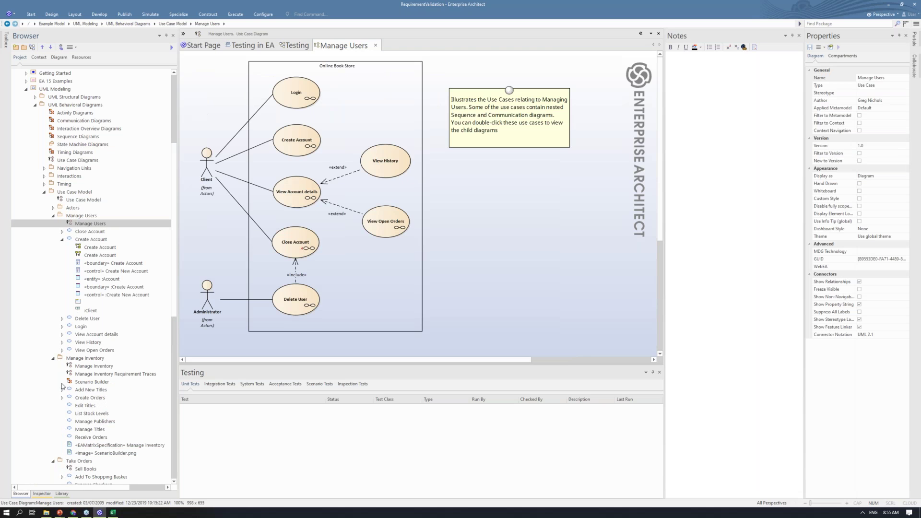
click(62, 390)
click(100, 391)
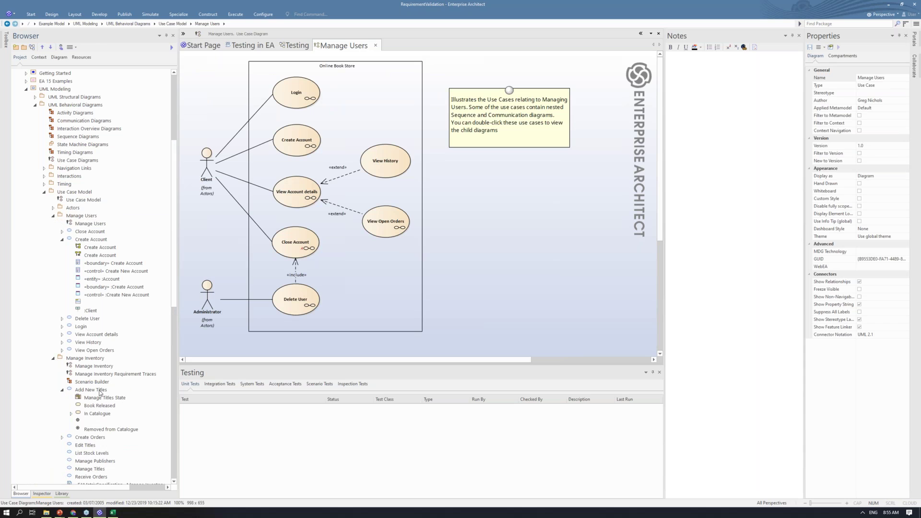
key(Left)
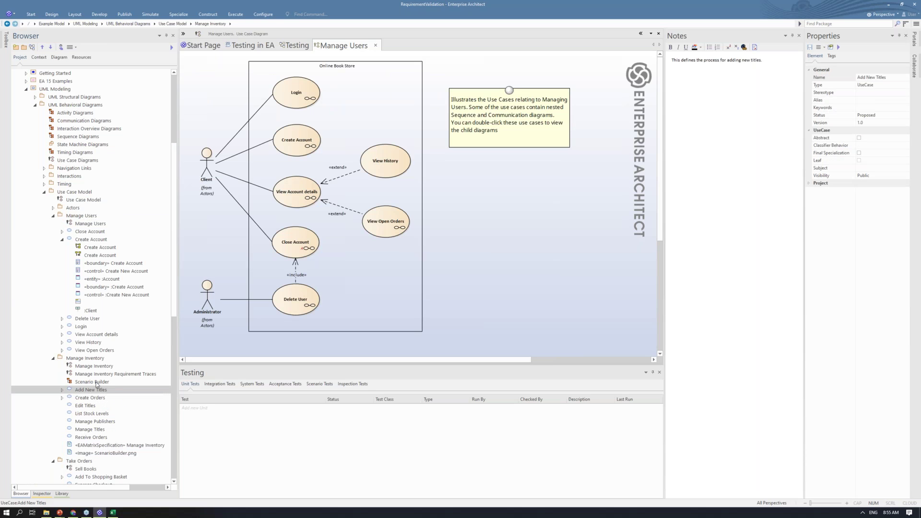
double_click(96, 367)
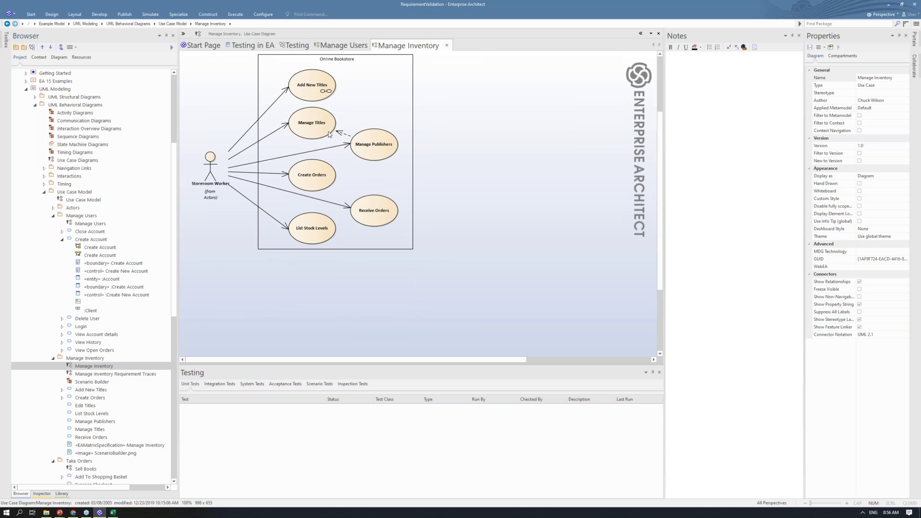
Expand the Add New Titles and Create Orders use cases, and inspect the details and scenarios of Create Orders.
drag(172, 312, 170, 341)
click(62, 327)
click(62, 374)
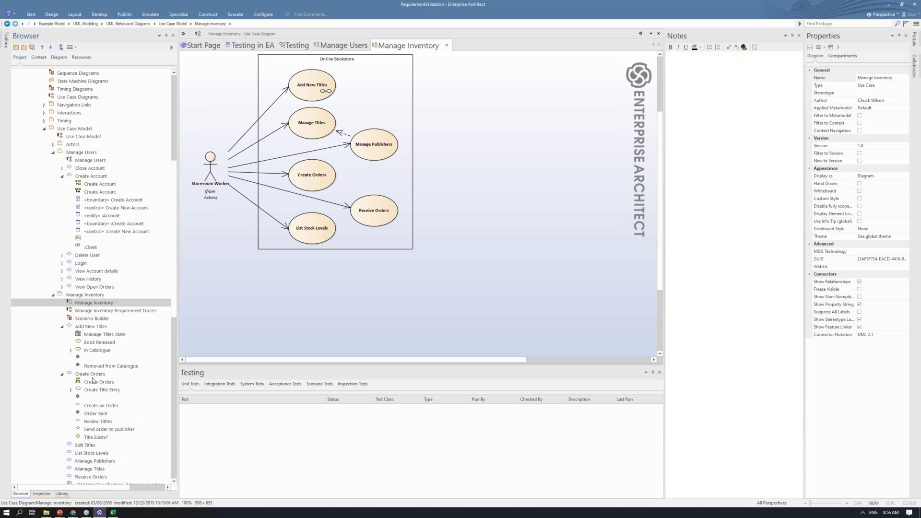
click(91, 374)
click(43, 494)
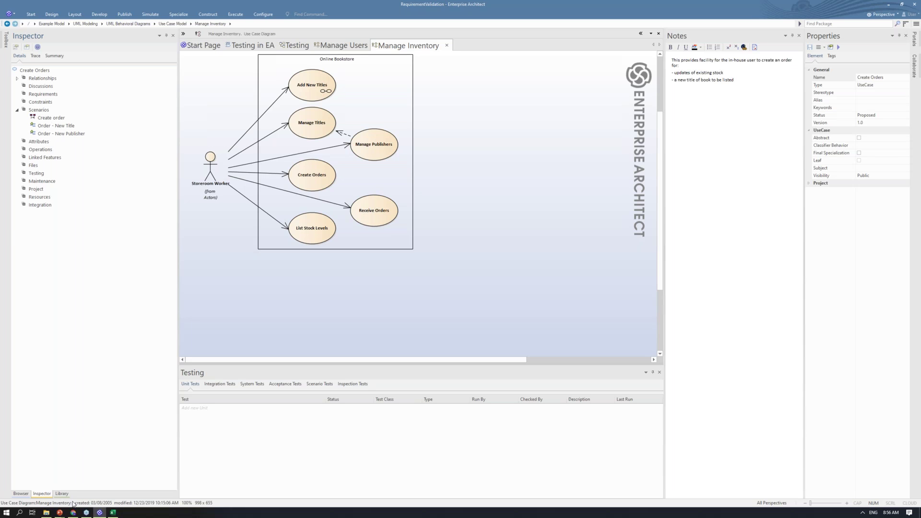
click(21, 492)
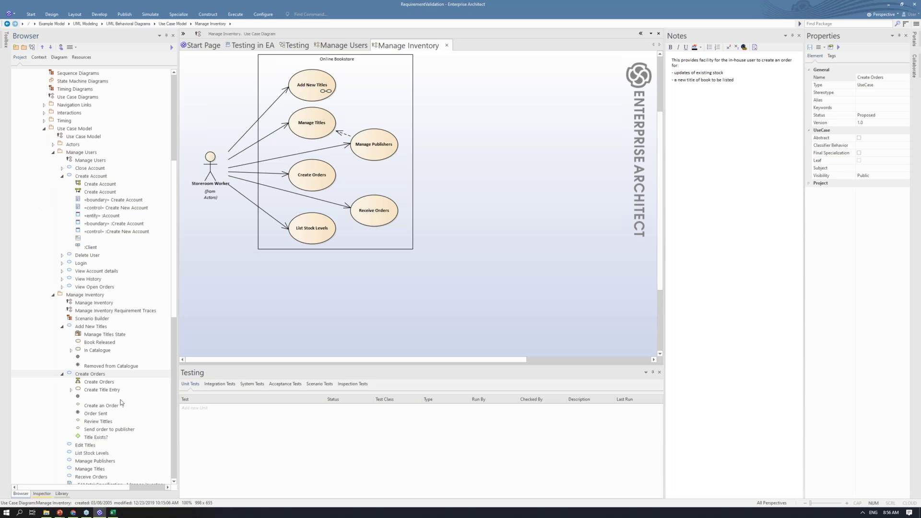
Select the Use Case Model package, check the HTML and image publishing options, and open the Generate Documentation dialog for it.
scroll(121, 403, down, 1)
scroll(118, 147, up, 3)
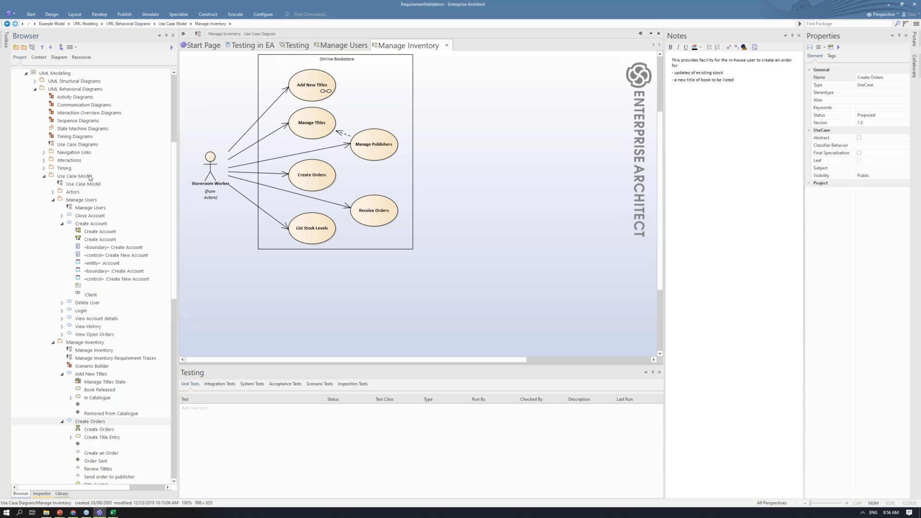
click(87, 177)
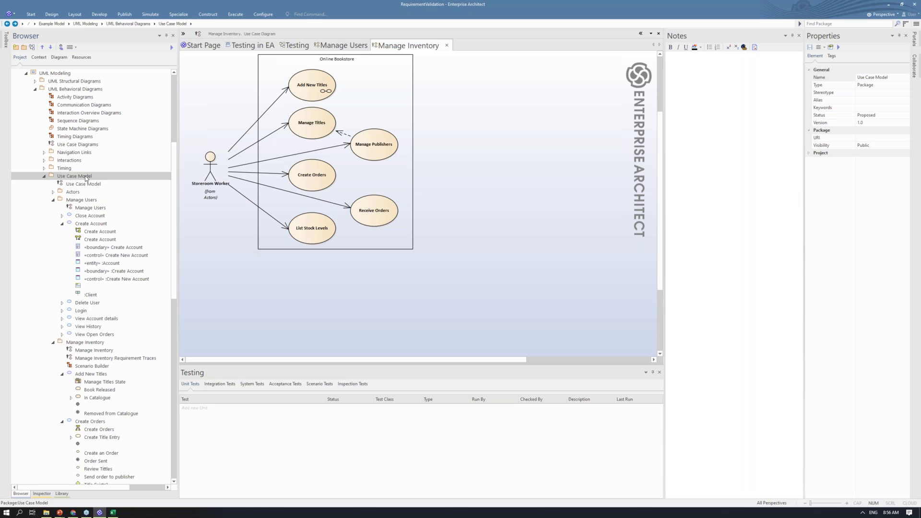
right_click(86, 178)
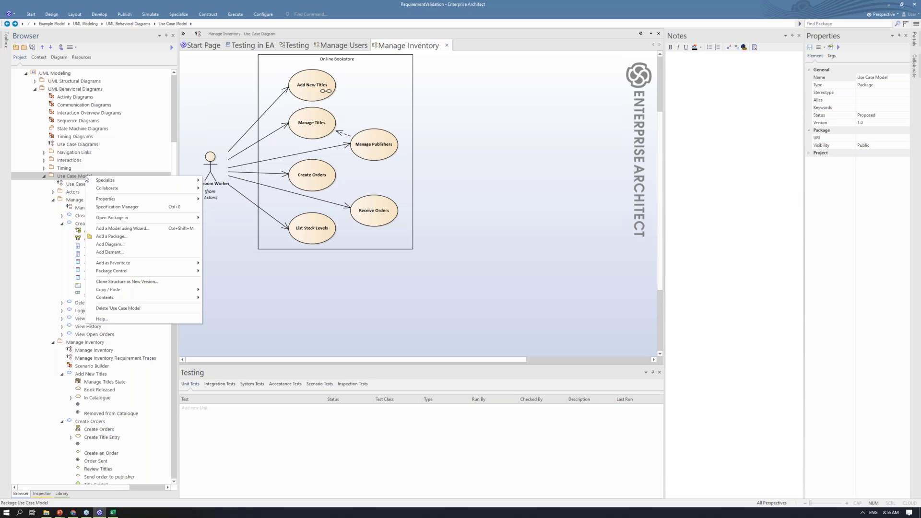
click(67, 179)
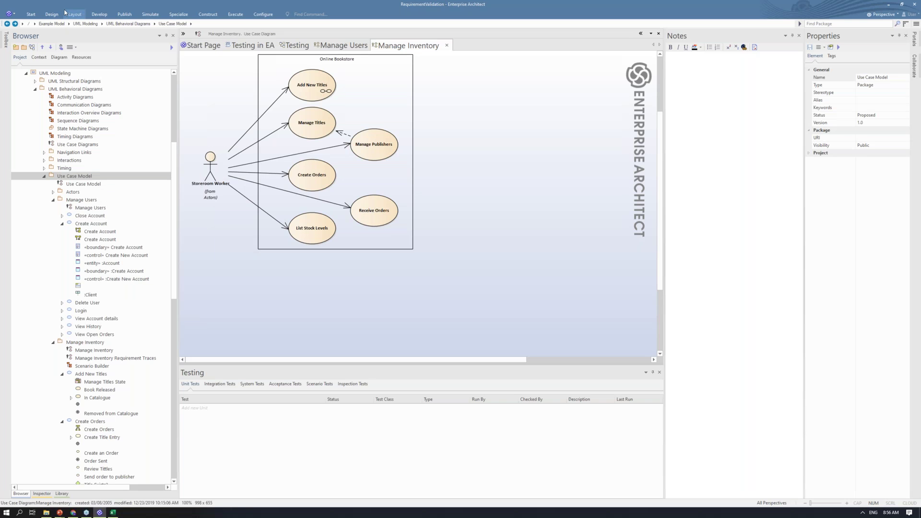
click(124, 14)
click(128, 42)
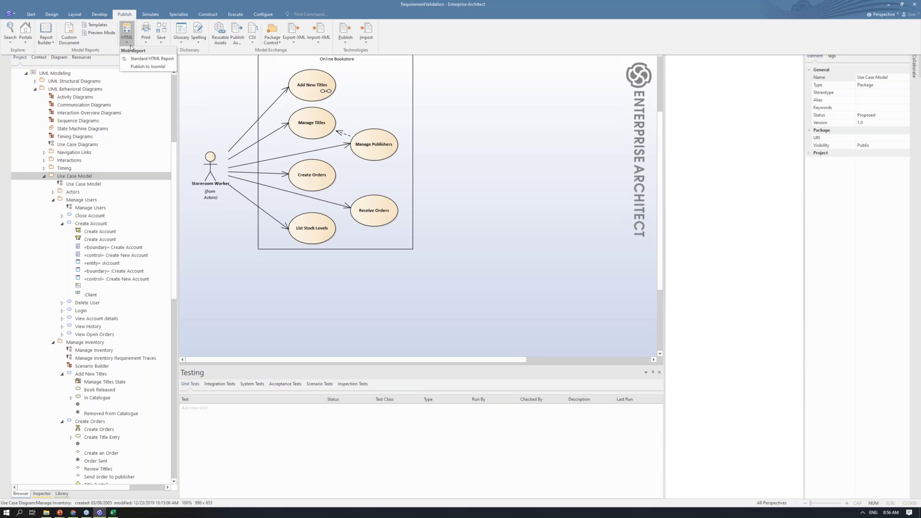
click(151, 45)
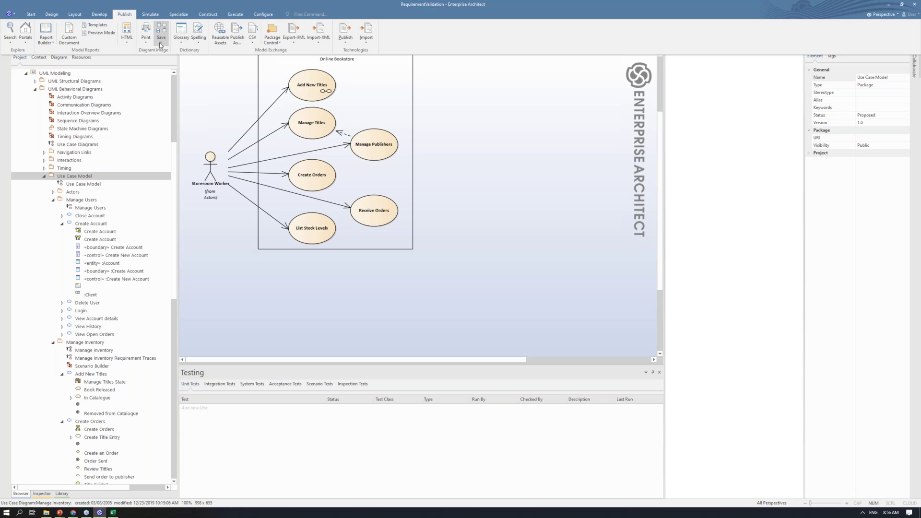
click(160, 45)
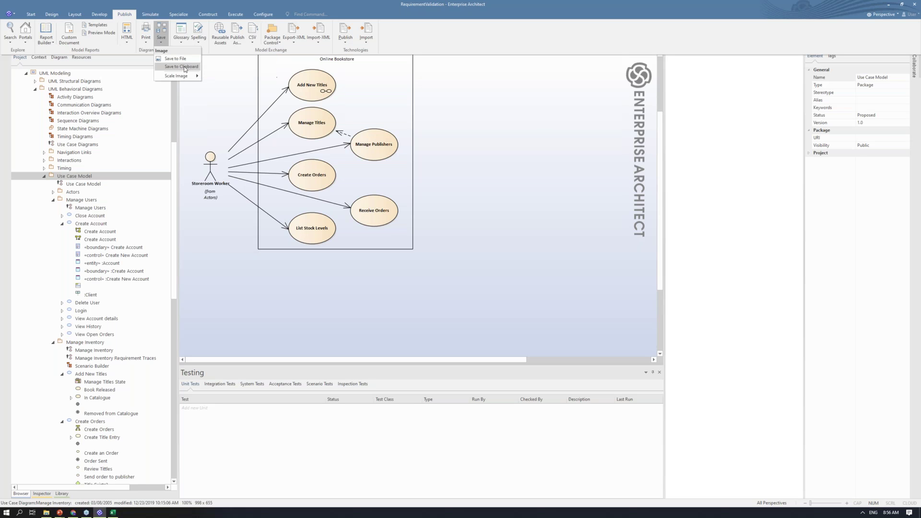
click(46, 41)
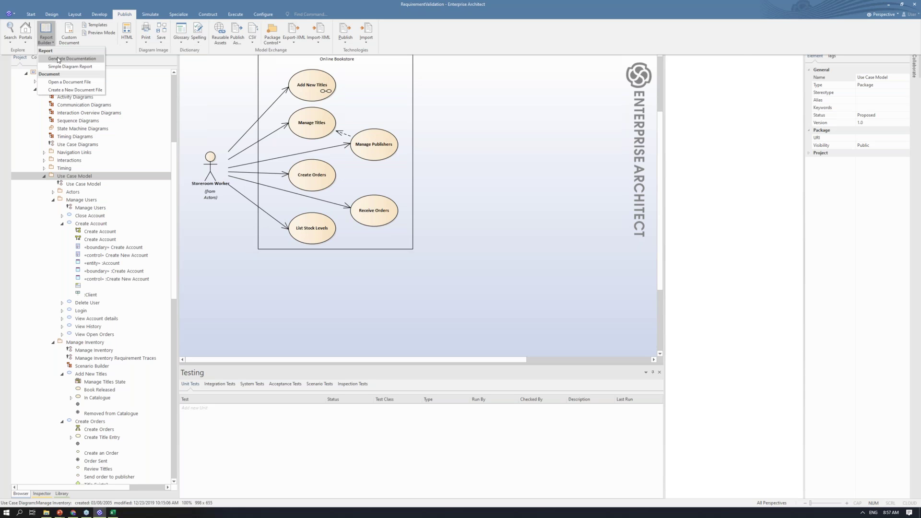
key(Escape)
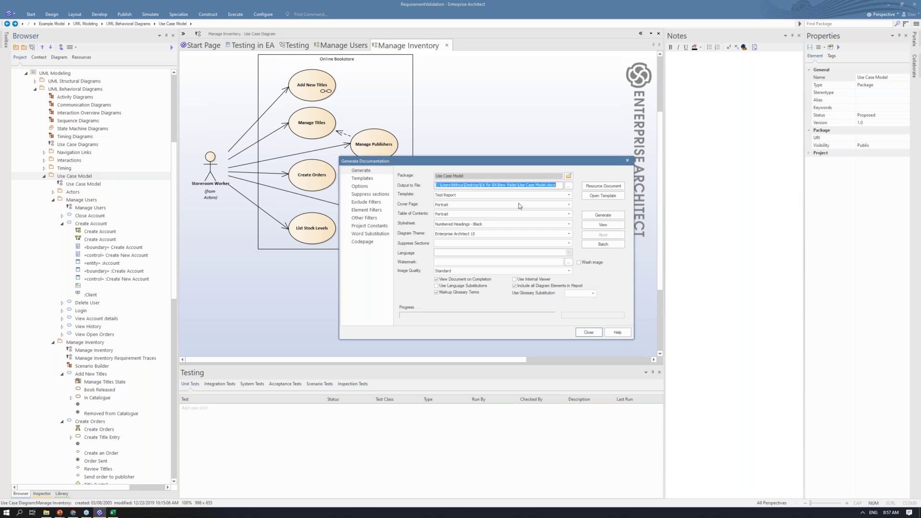
Generate the Use Case Model document with the Use Case Details template and look through its first pages.
click(568, 195)
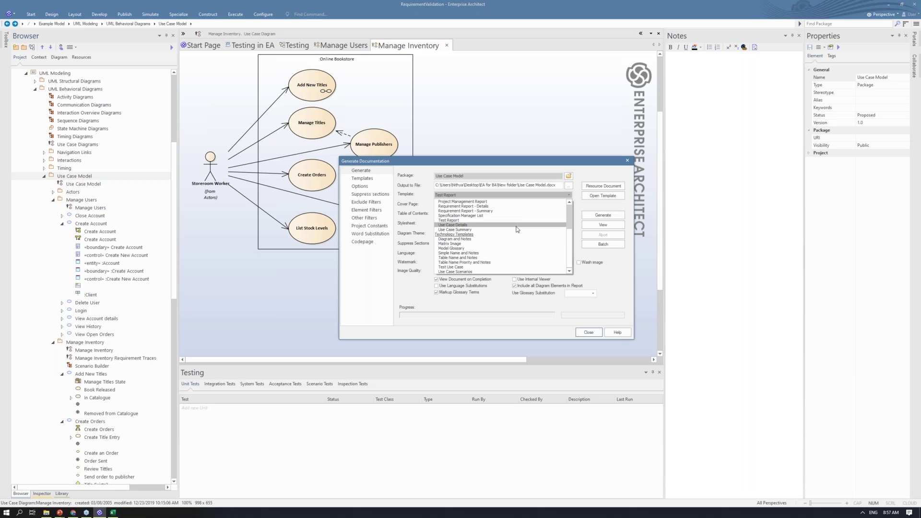
click(503, 271)
click(569, 195)
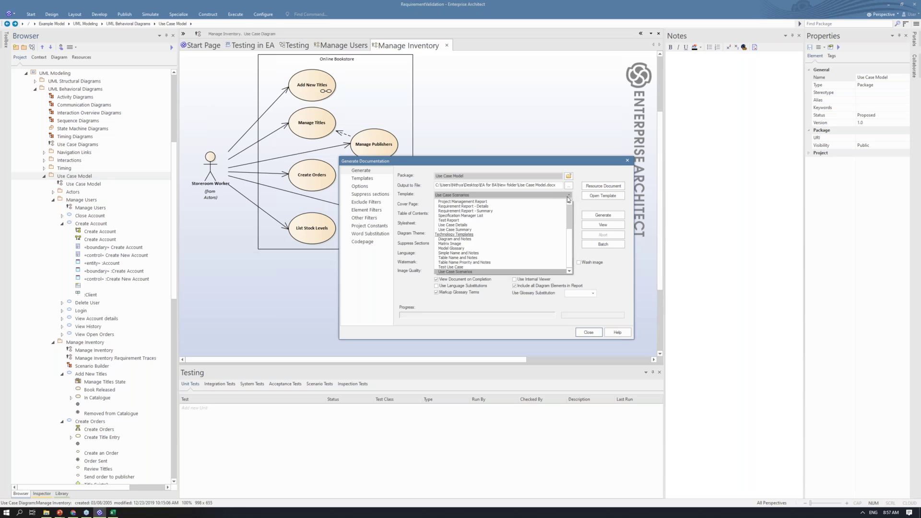
click(539, 225)
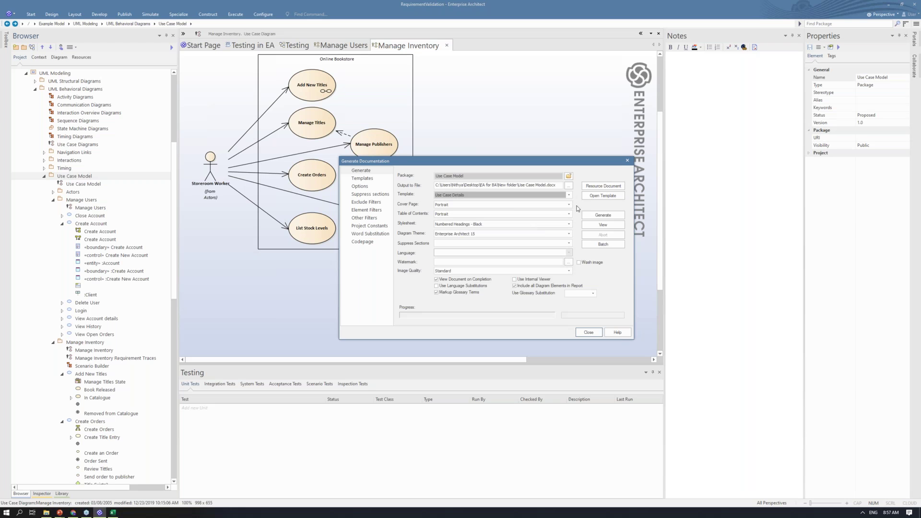
click(600, 217)
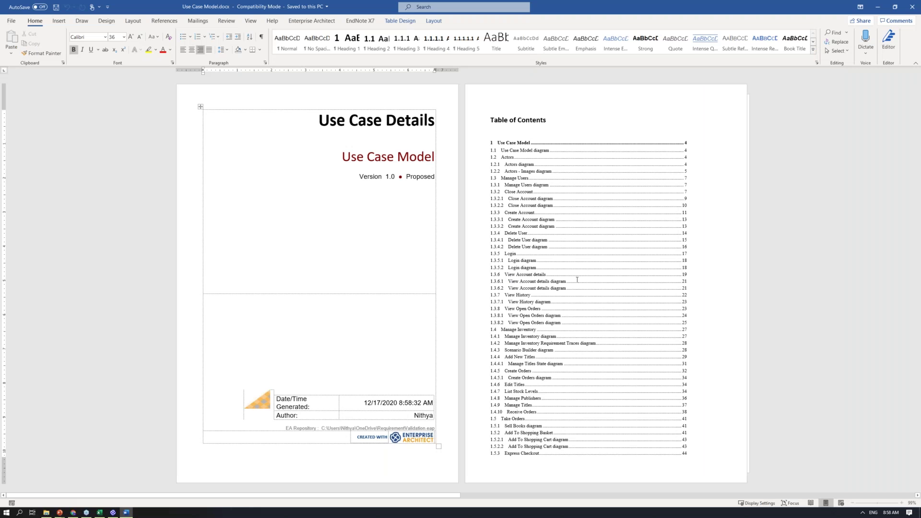
scroll(577, 279, down, 1)
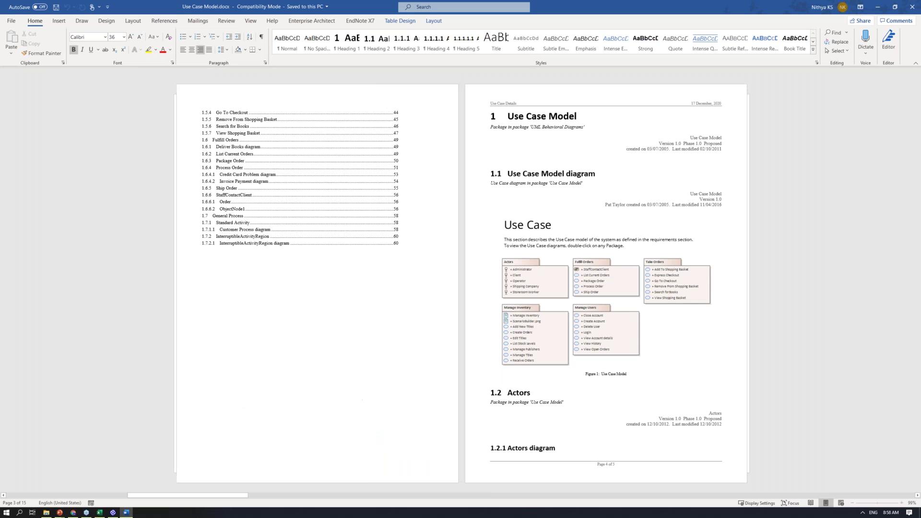
Review the generated document from the Use Case Model diagram through the Manage Users use cases to Delete User, and minimize it.
scroll(461, 283, down, 1)
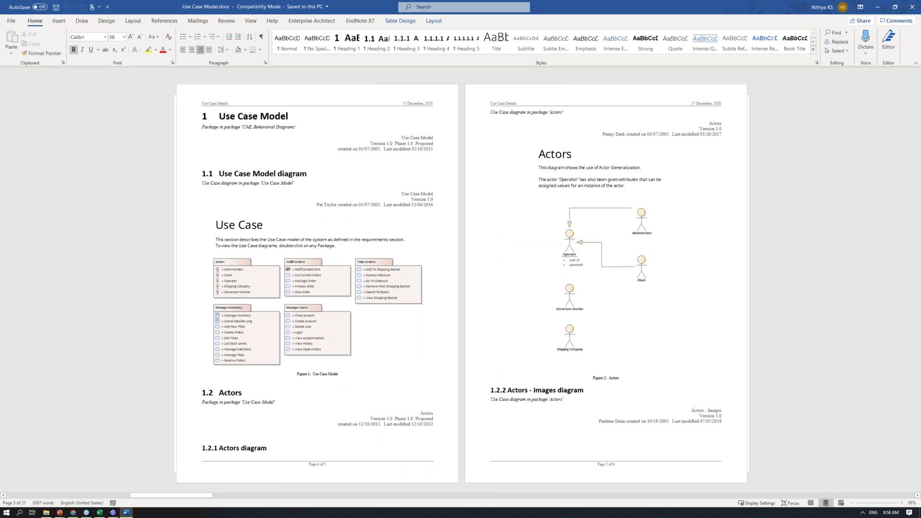
scroll(461, 283, down, 3)
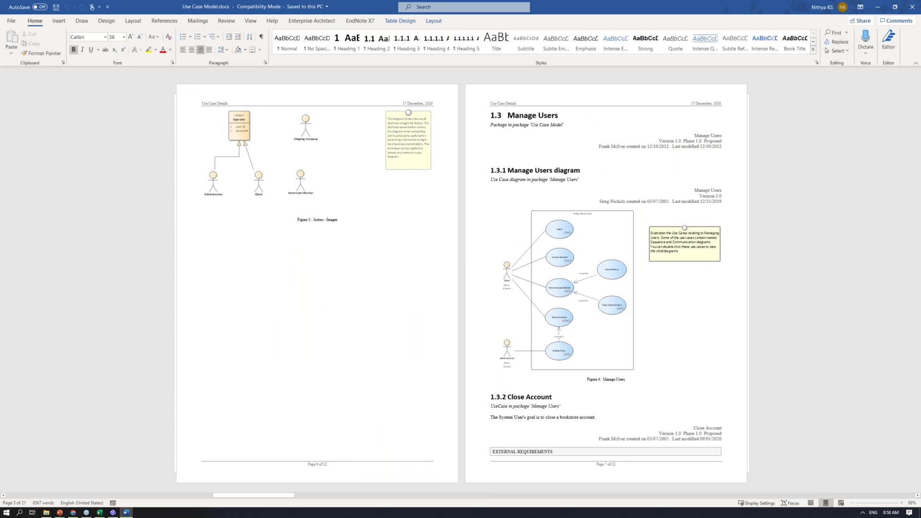
scroll(461, 283, down, 3)
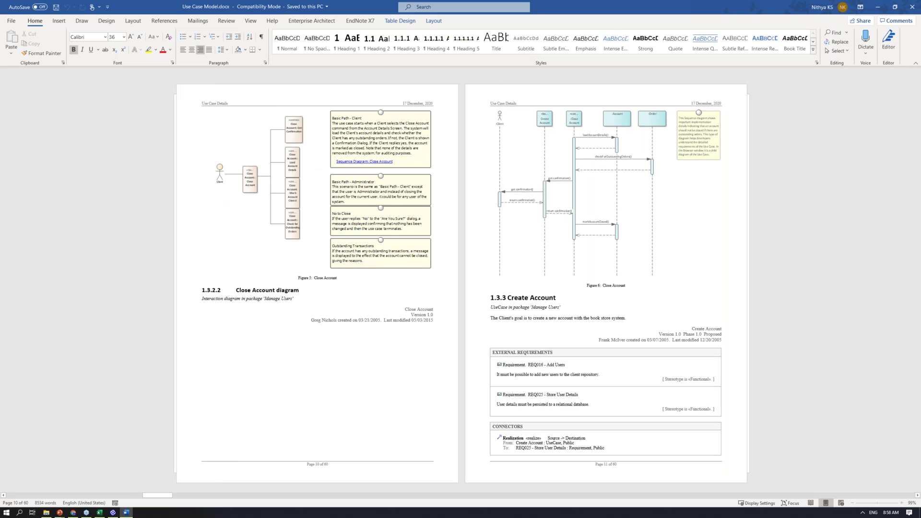
scroll(461, 283, down, 2)
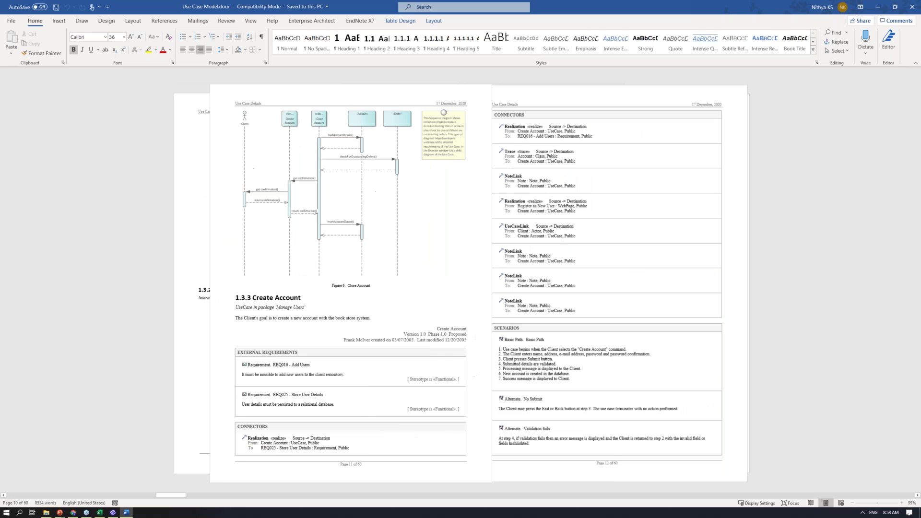
scroll(461, 283, down, 1)
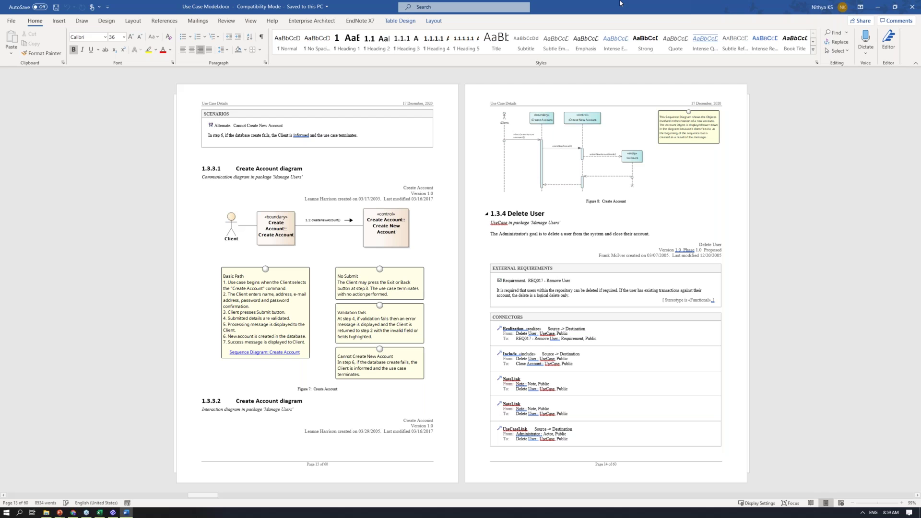
click(875, 9)
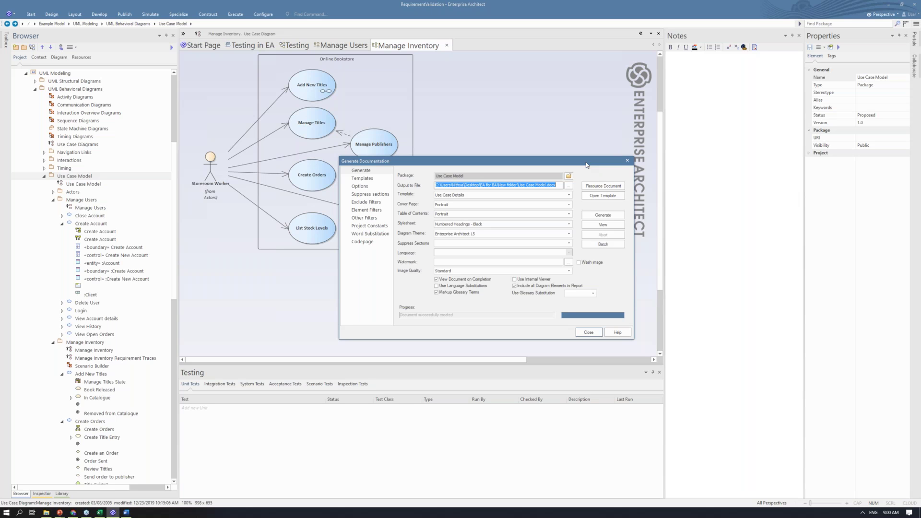
Close the Generate Documentation dialog and switch to the running PowerPoint slide show of the requirements validation presentation.
click(596, 333)
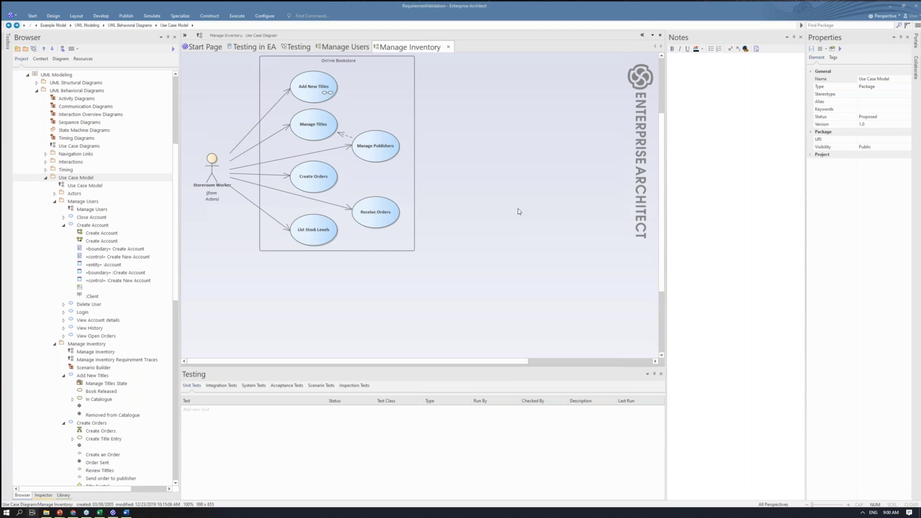
key(super+Tab)
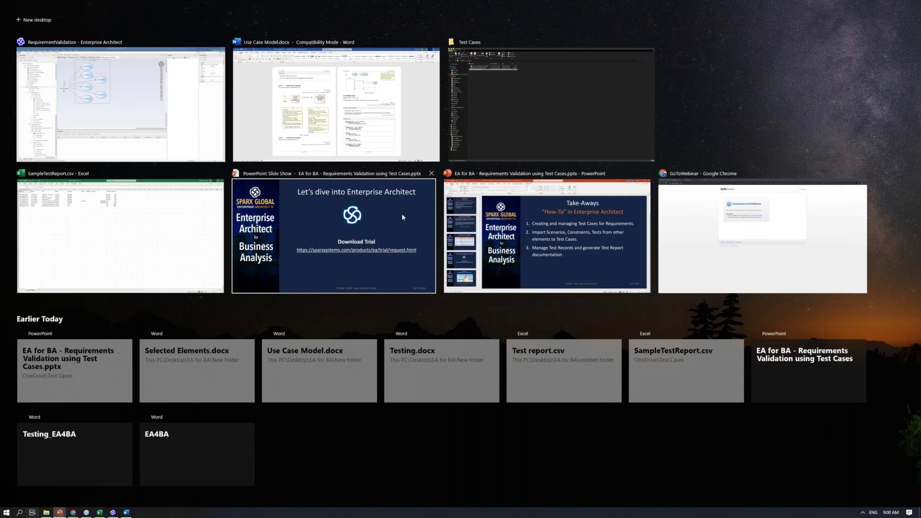
click(401, 214)
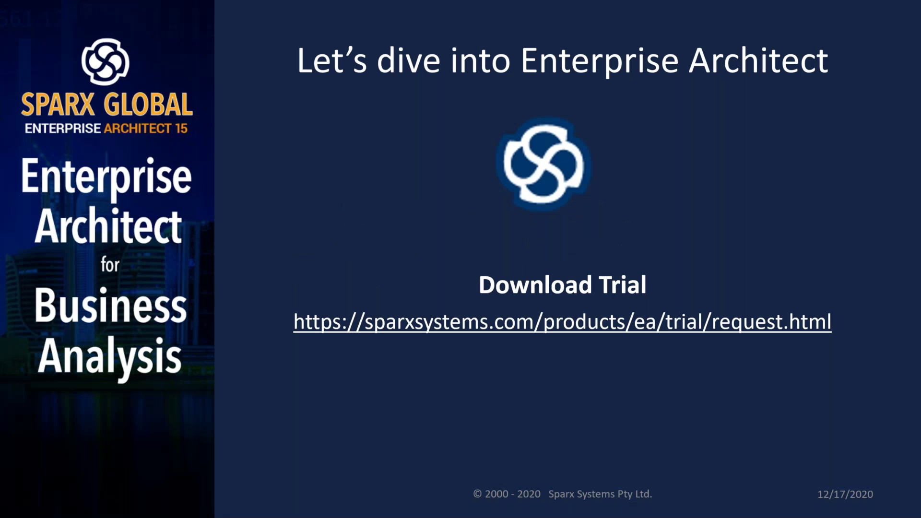